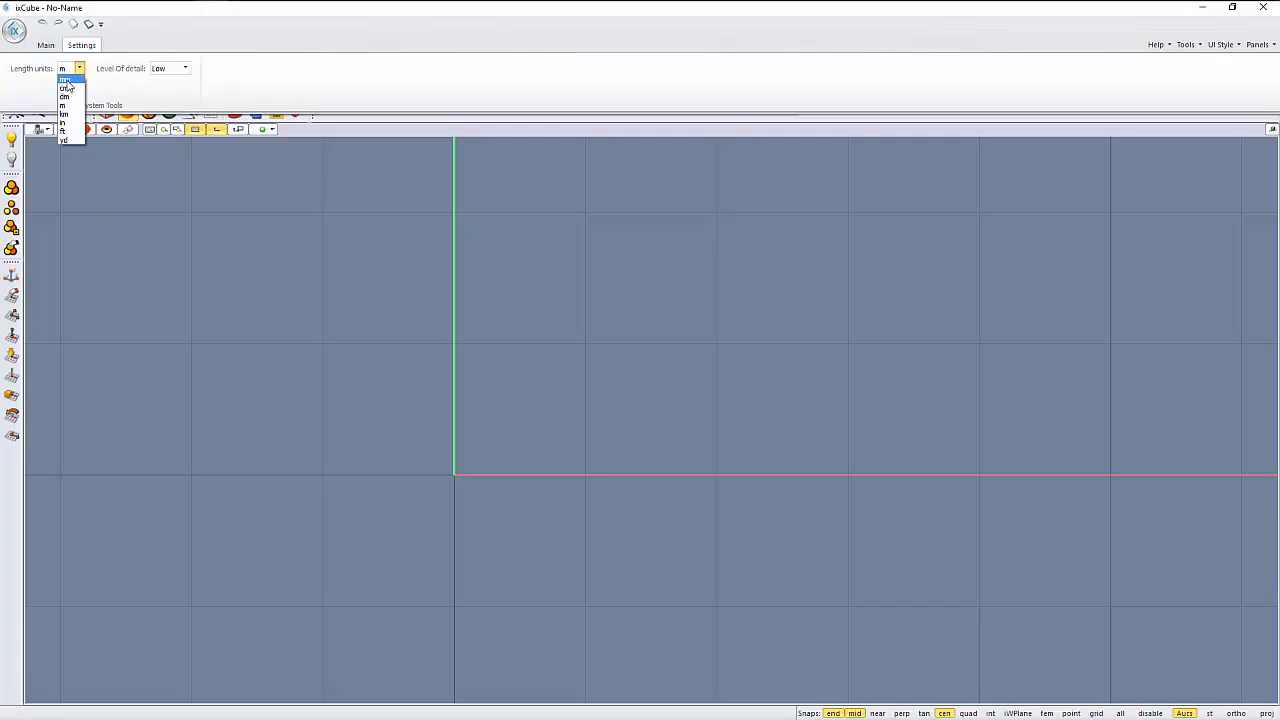
- Set the length units to mm and draw a center-radius circle at 0,0 with a radius of 3
left_click(65, 79)
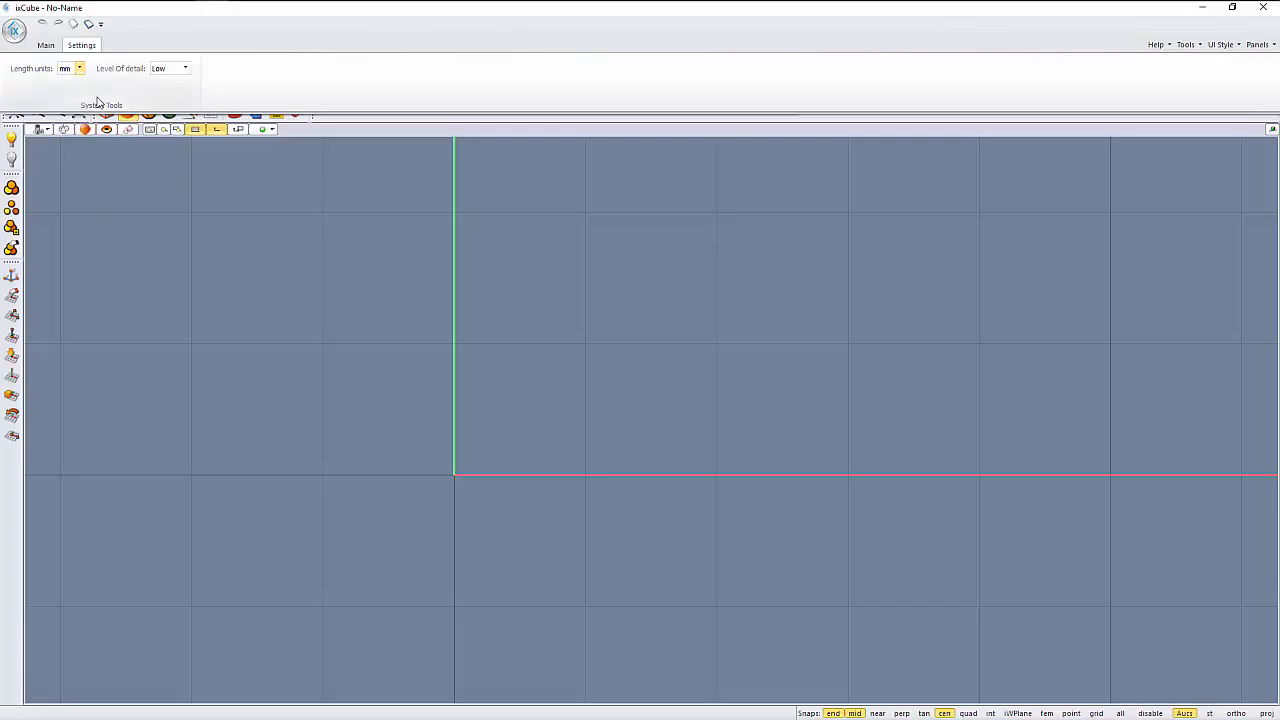
left_click(47, 47)
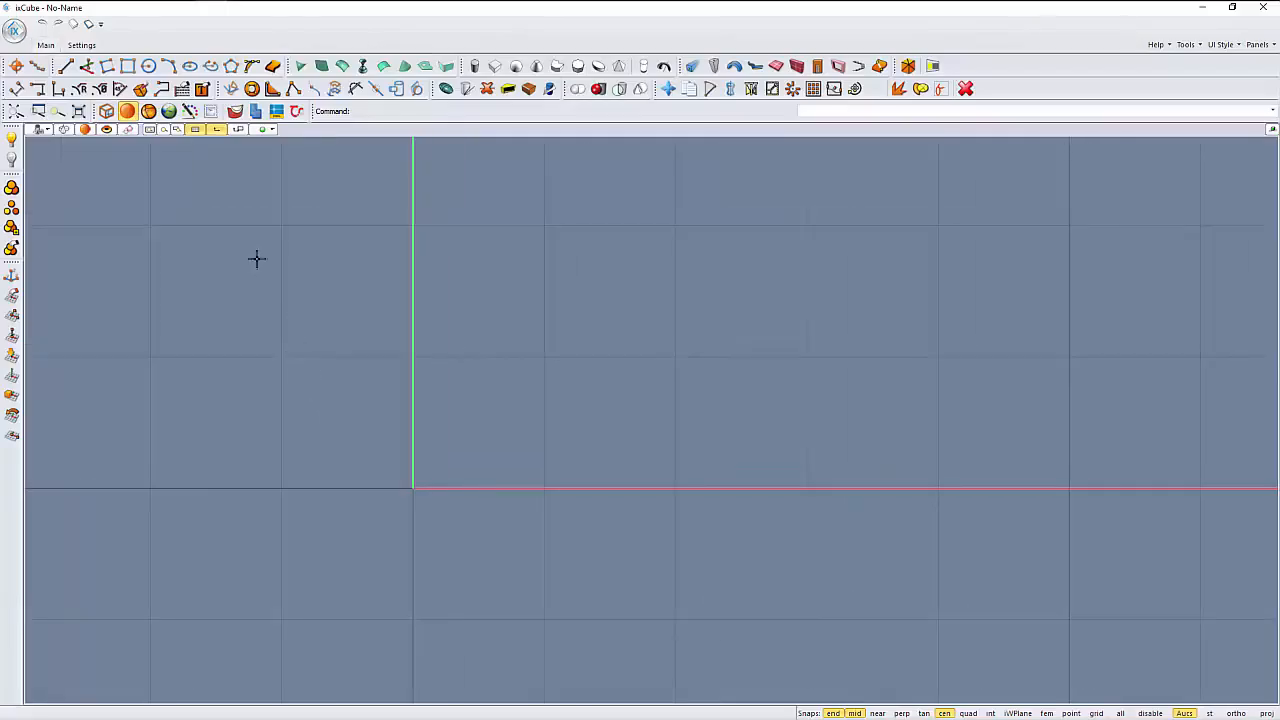
left_click(148, 66)
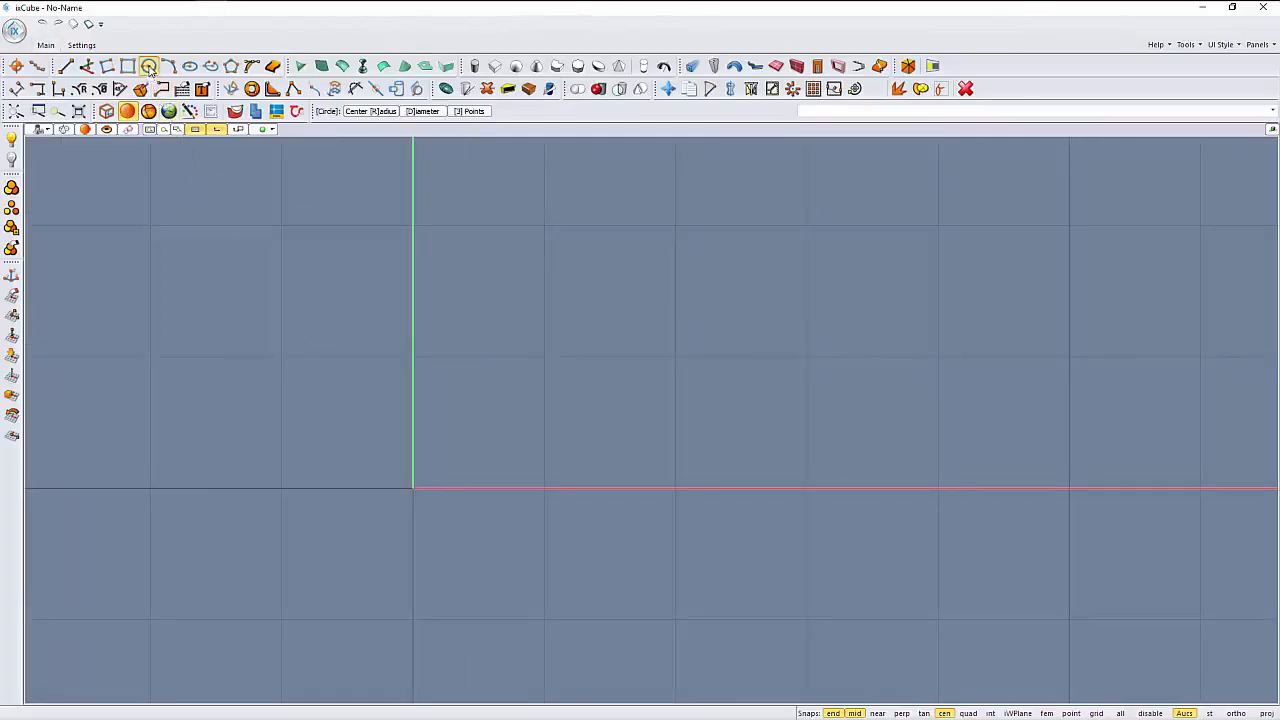
left_click(370, 112)
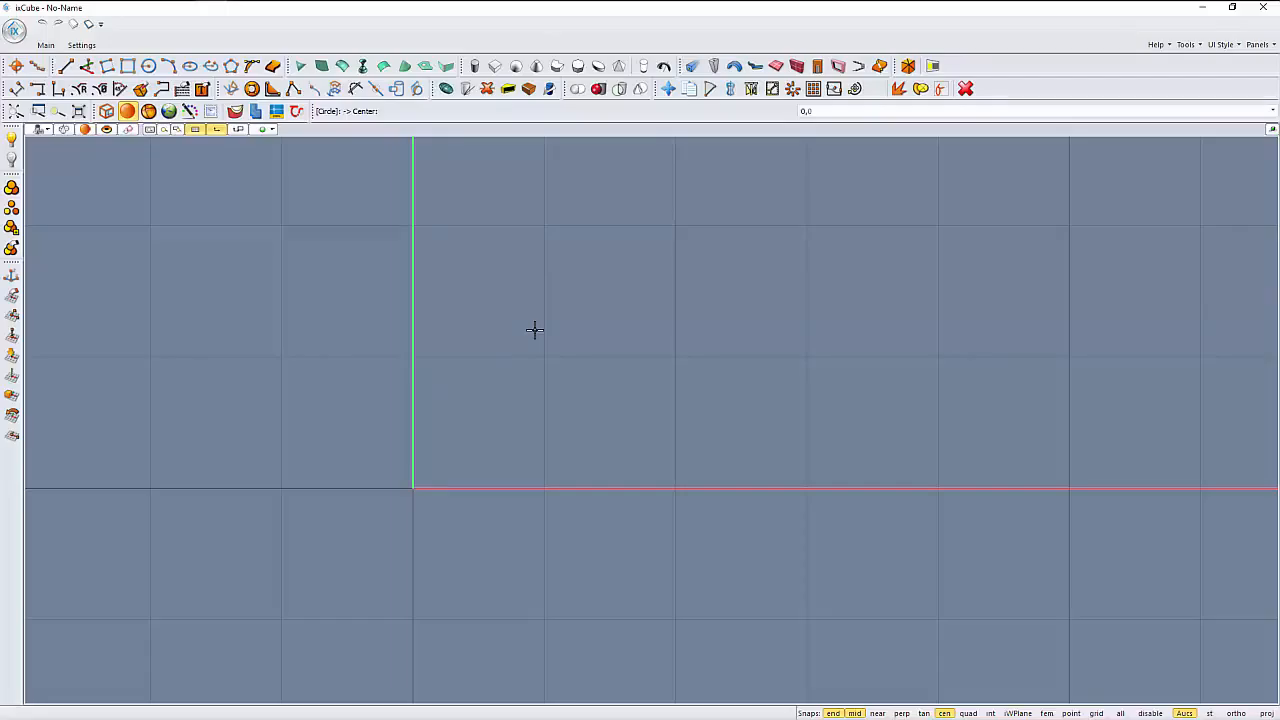
key("Return")
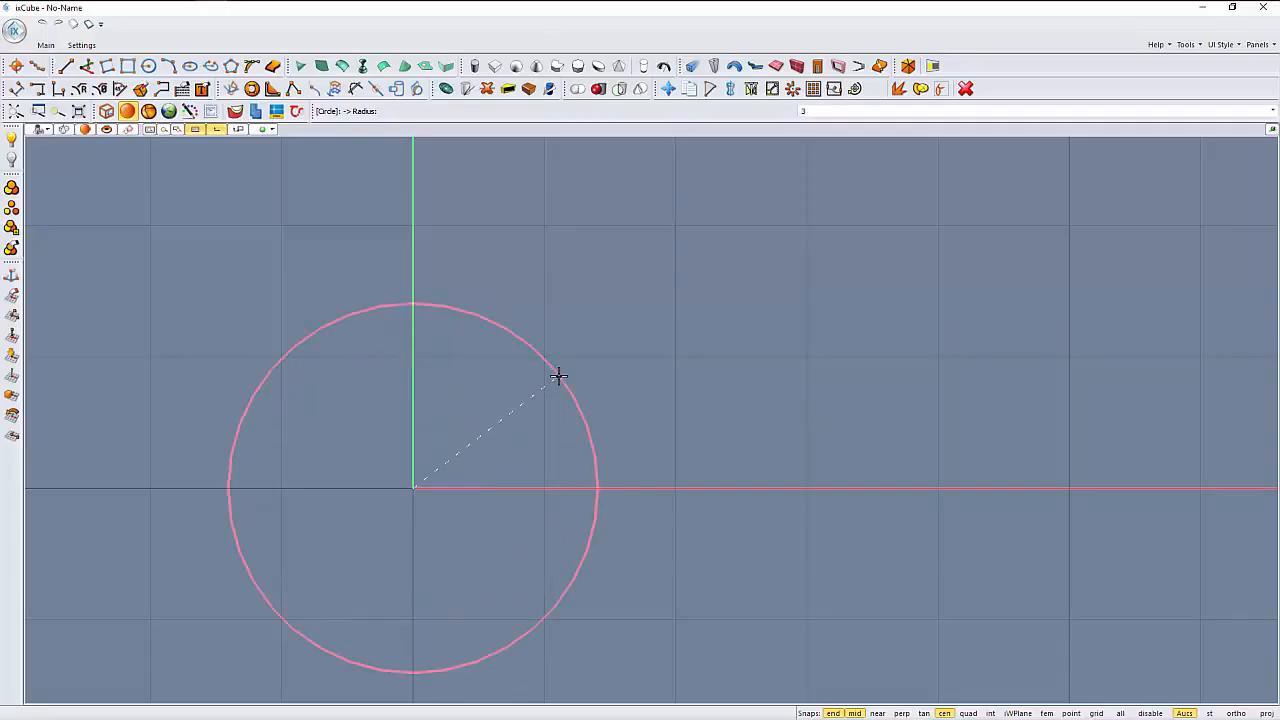
key("Return")
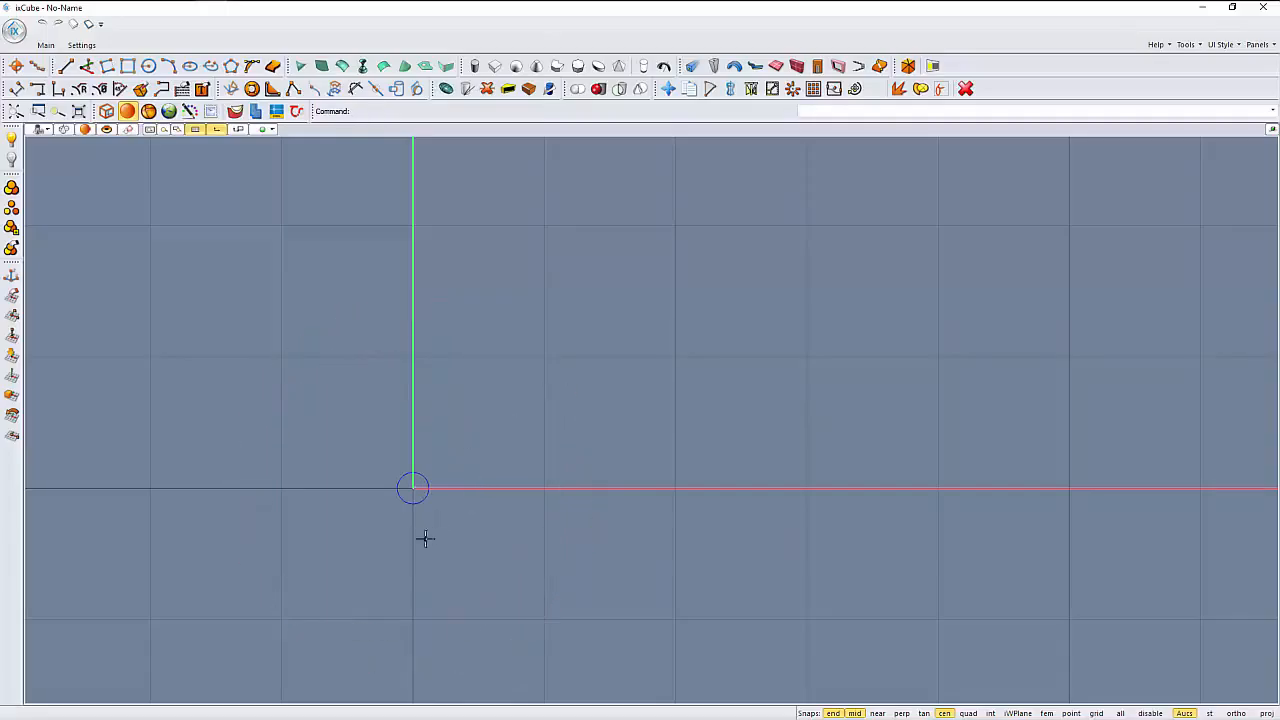
- Offset the circle outward by about a tenth of its radius to form a narrow ring
scroll(406, 509, "up", 5)
scroll(476, 360, "up", 3)
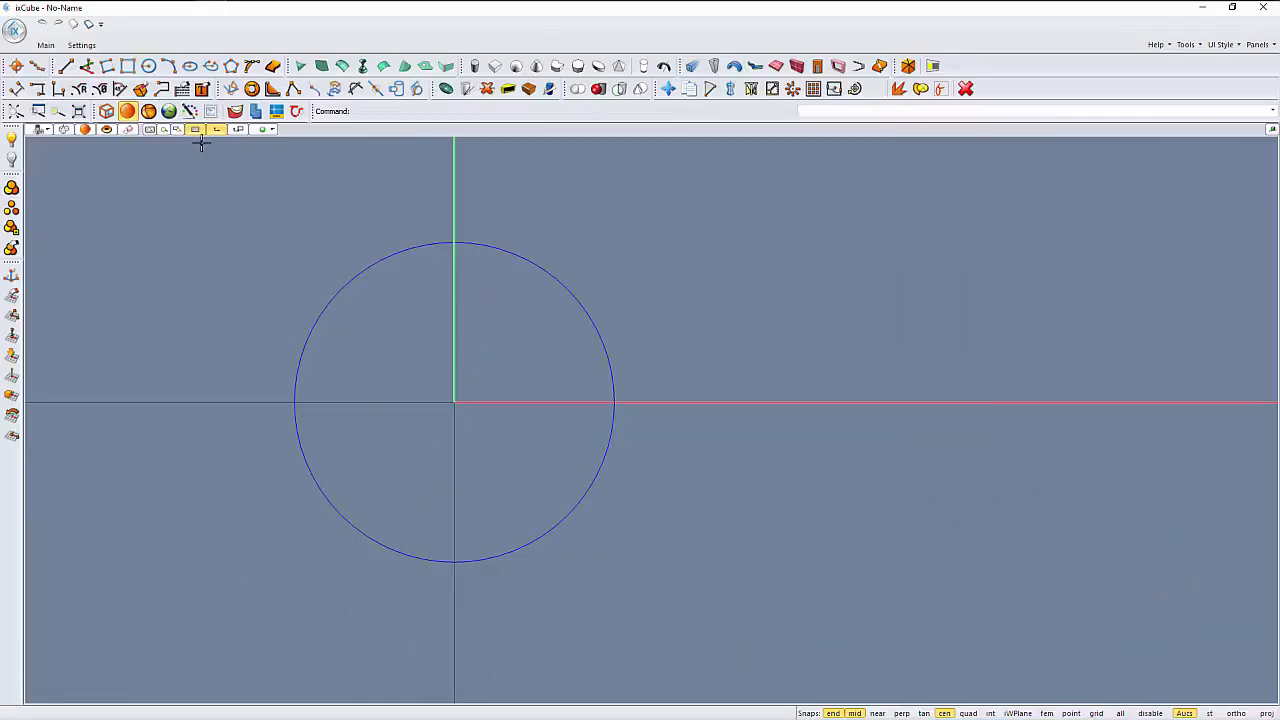
left_click(252, 89)
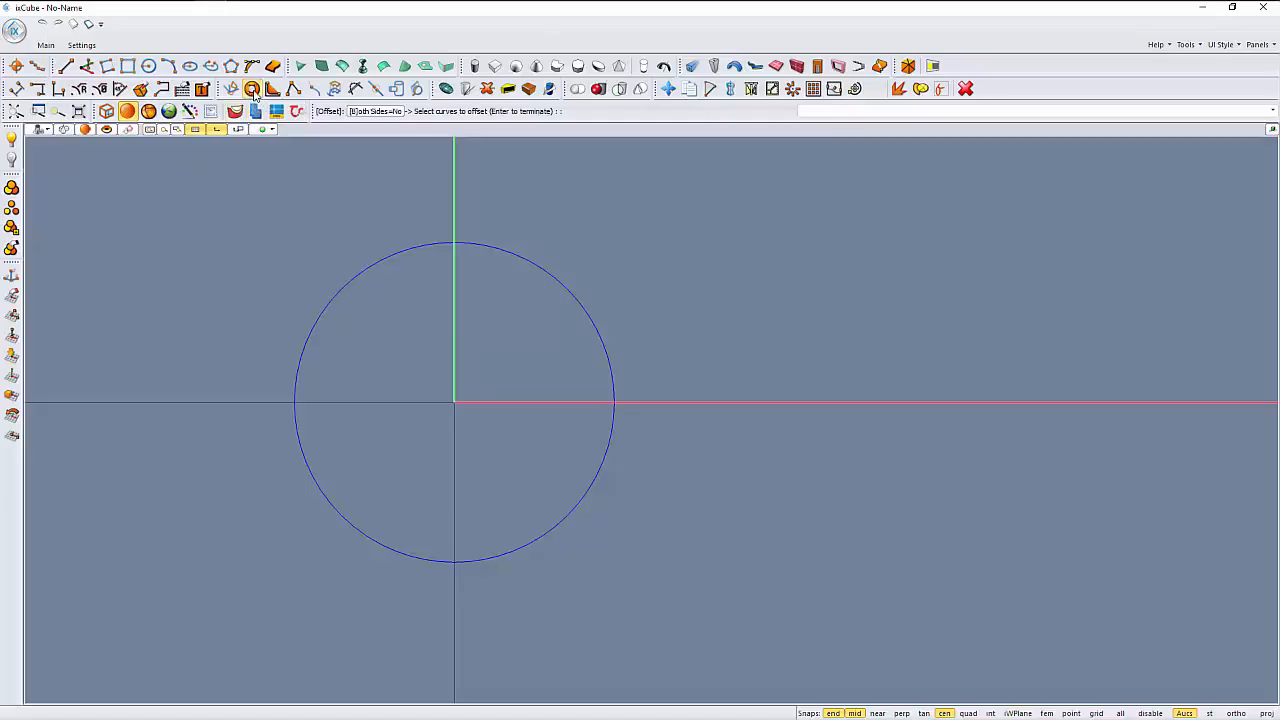
left_click(556, 263)
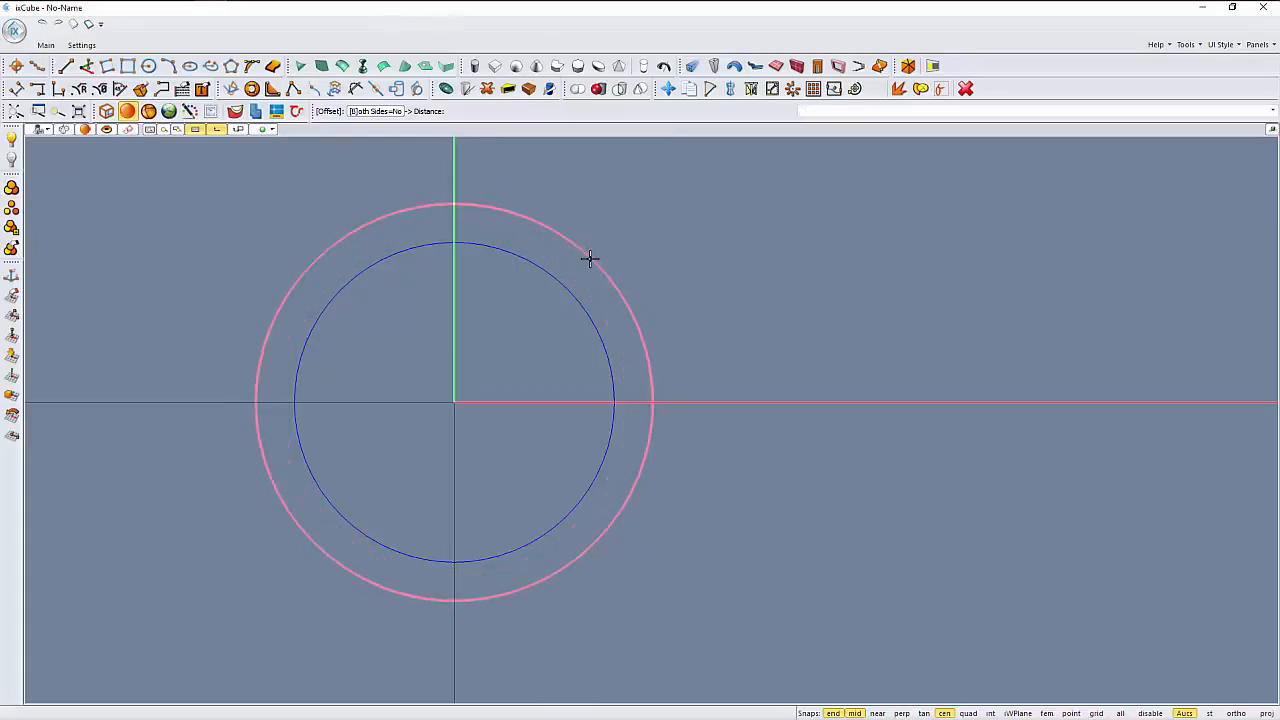
scroll(603, 331, "up", 4)
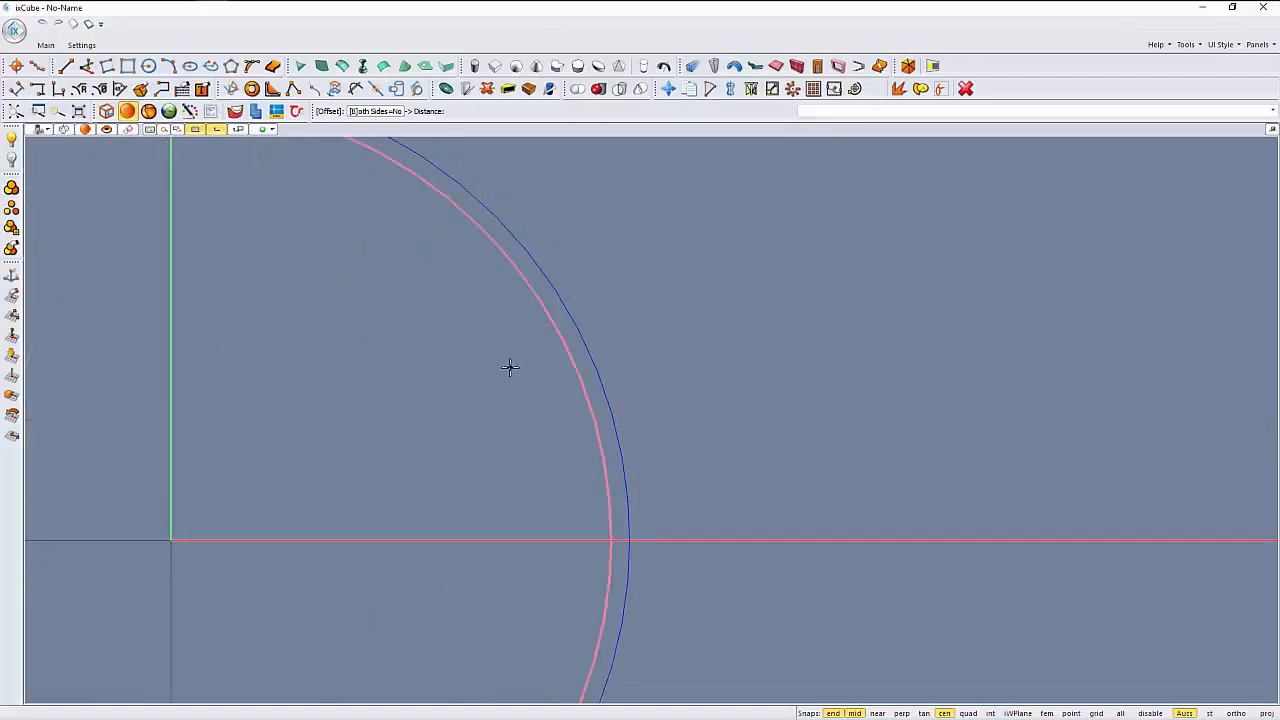
scroll(618, 302, "down", 1)
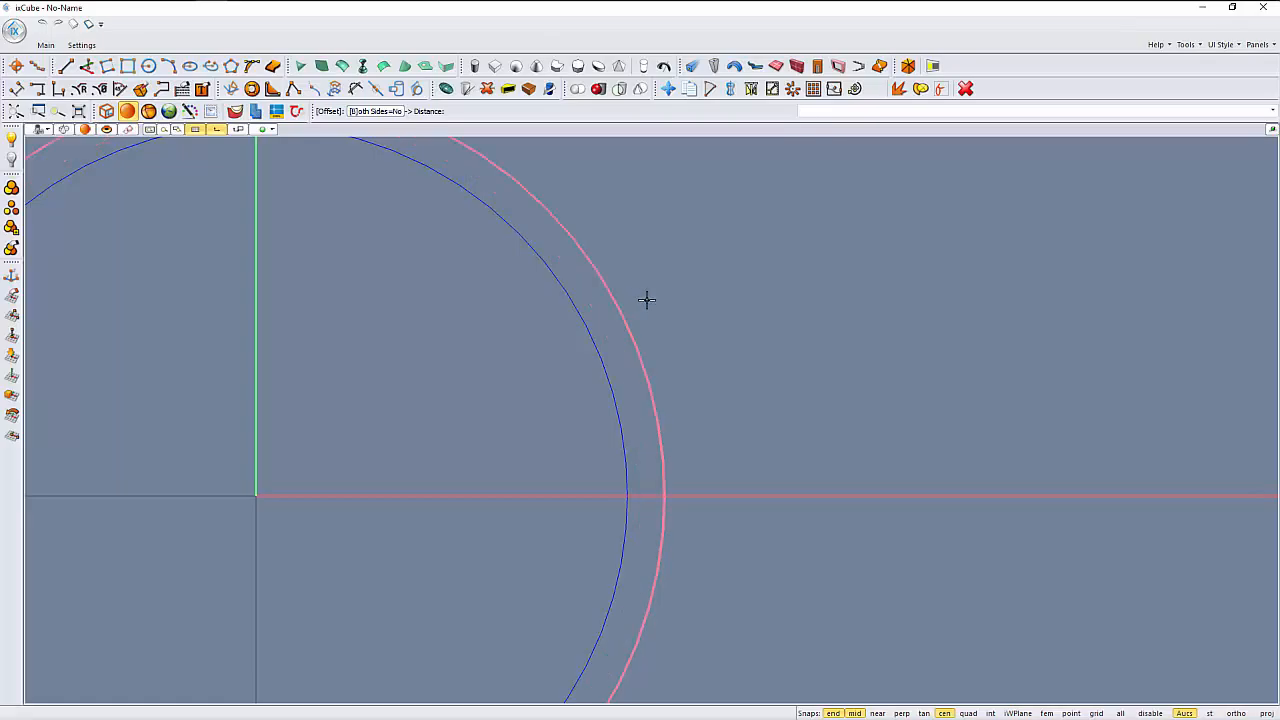
left_click(648, 300)
- Draw a line from the circles' center at an 18° angle, ending beyond the outer circle
scroll(611, 386, "down", 3)
scroll(632, 374, "up", 2)
scroll(632, 374, "up", 1)
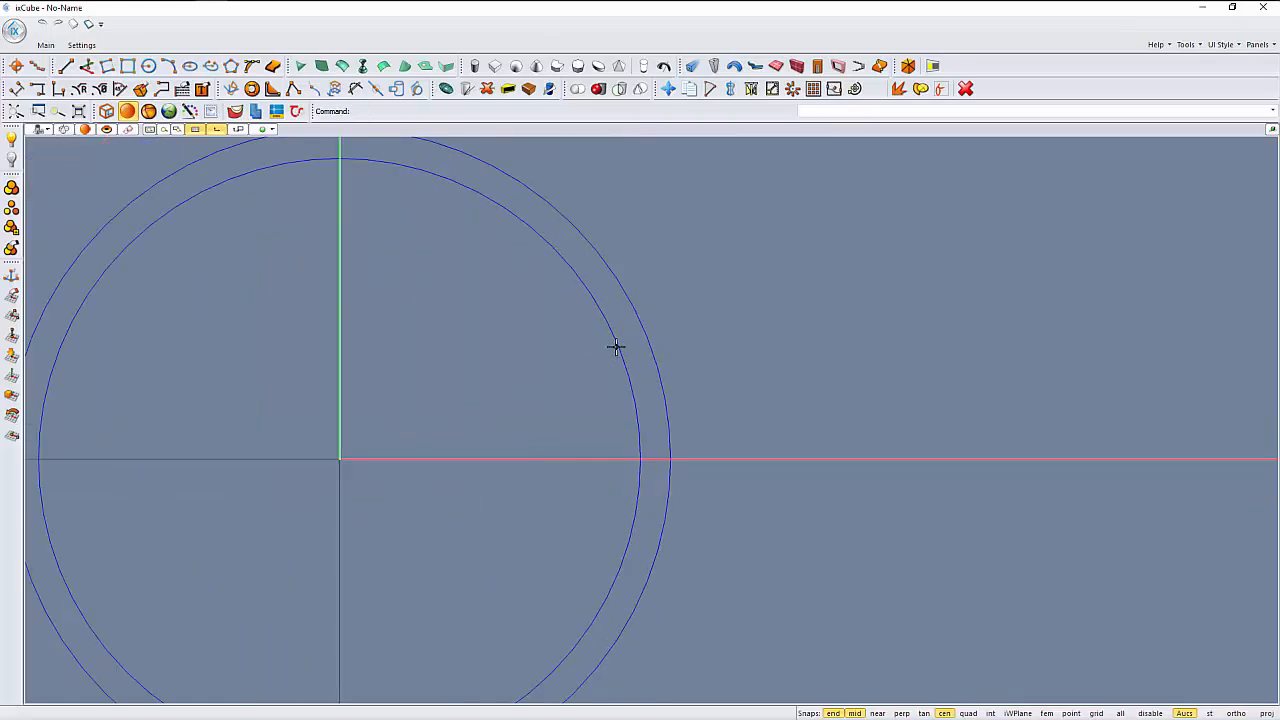
scroll(631, 337, "up", 1)
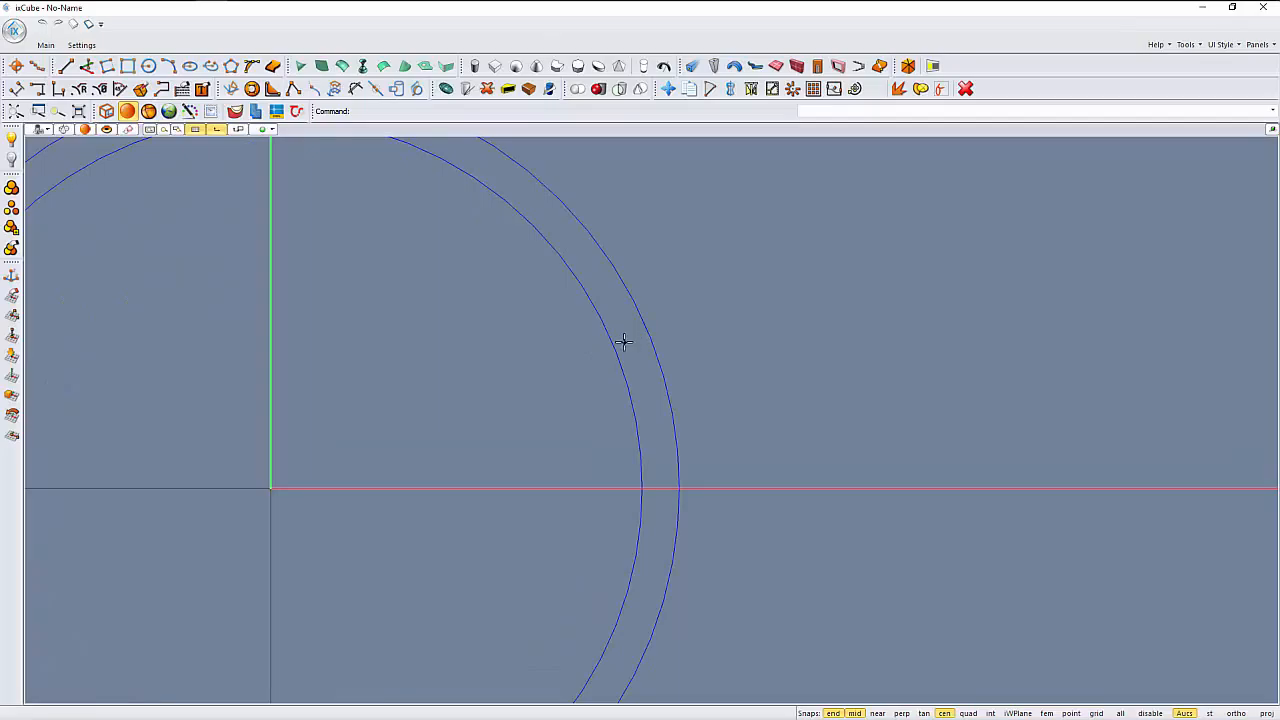
scroll(560, 398, "down", 2)
middle_click_drag(571, 402, 508, 363)
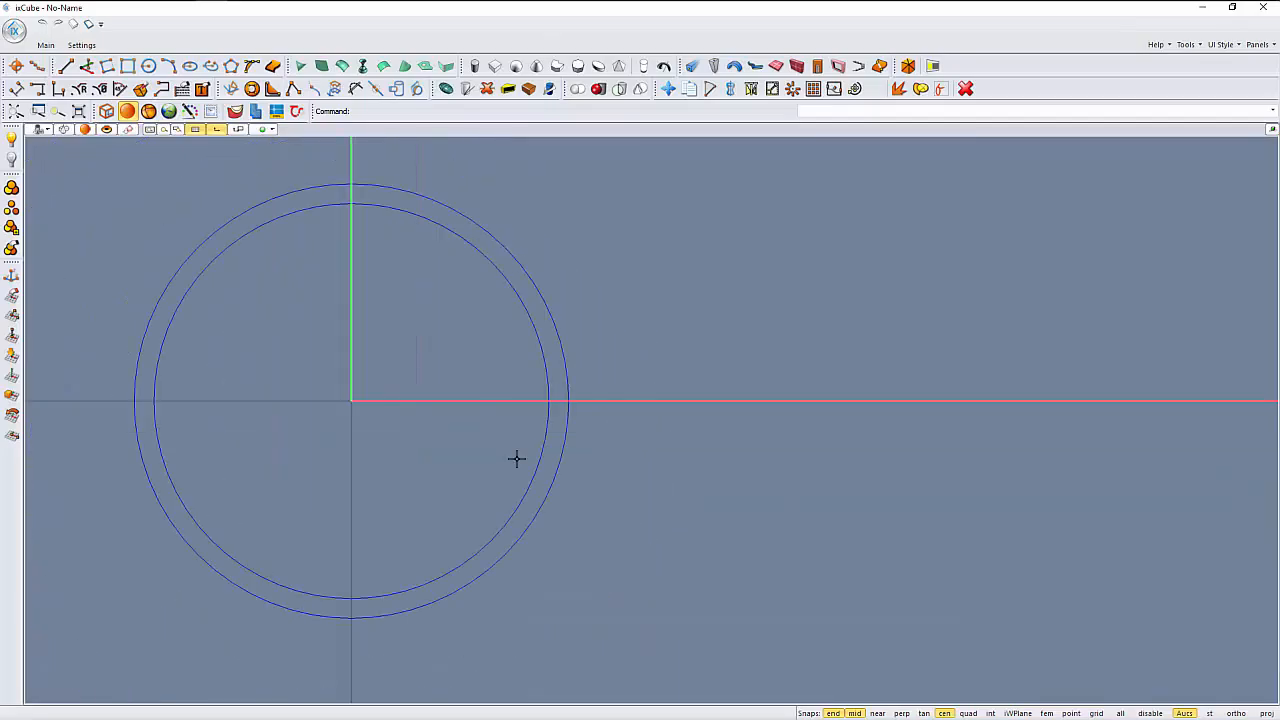
left_click(66, 66)
left_click(521, 297)
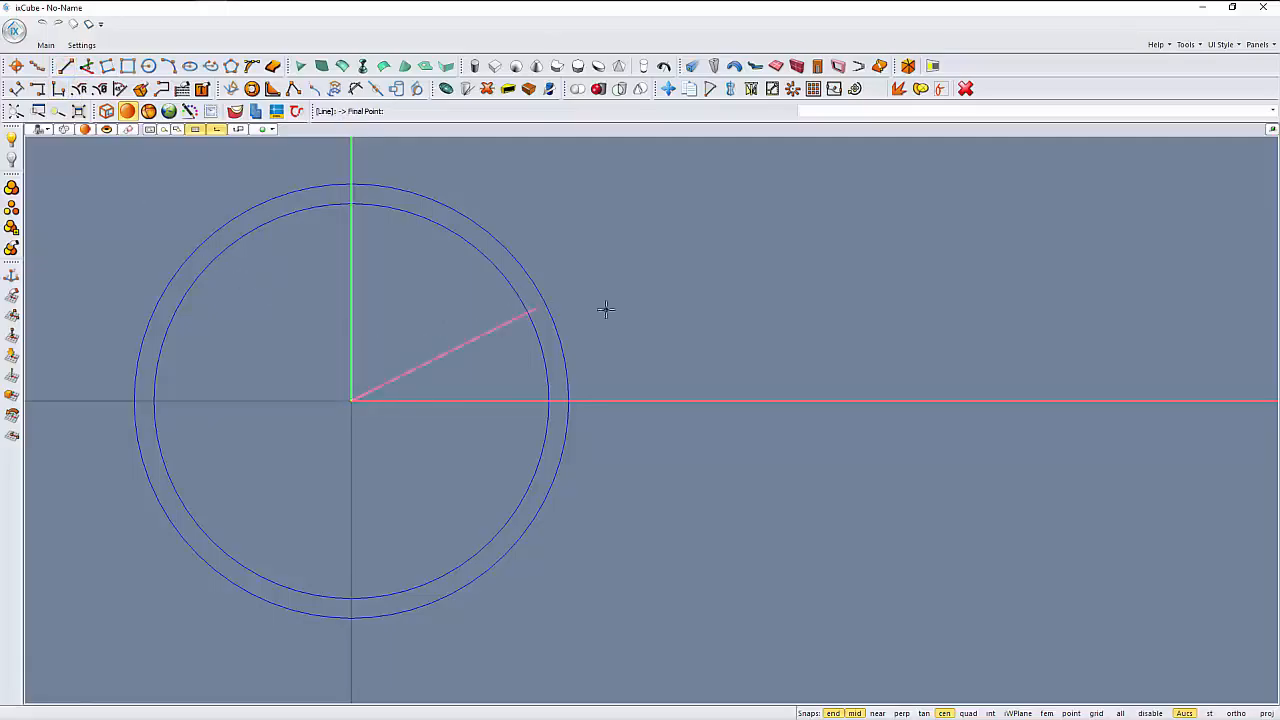
scroll(612, 347, "up", 2)
scroll(590, 350, "down", 2)
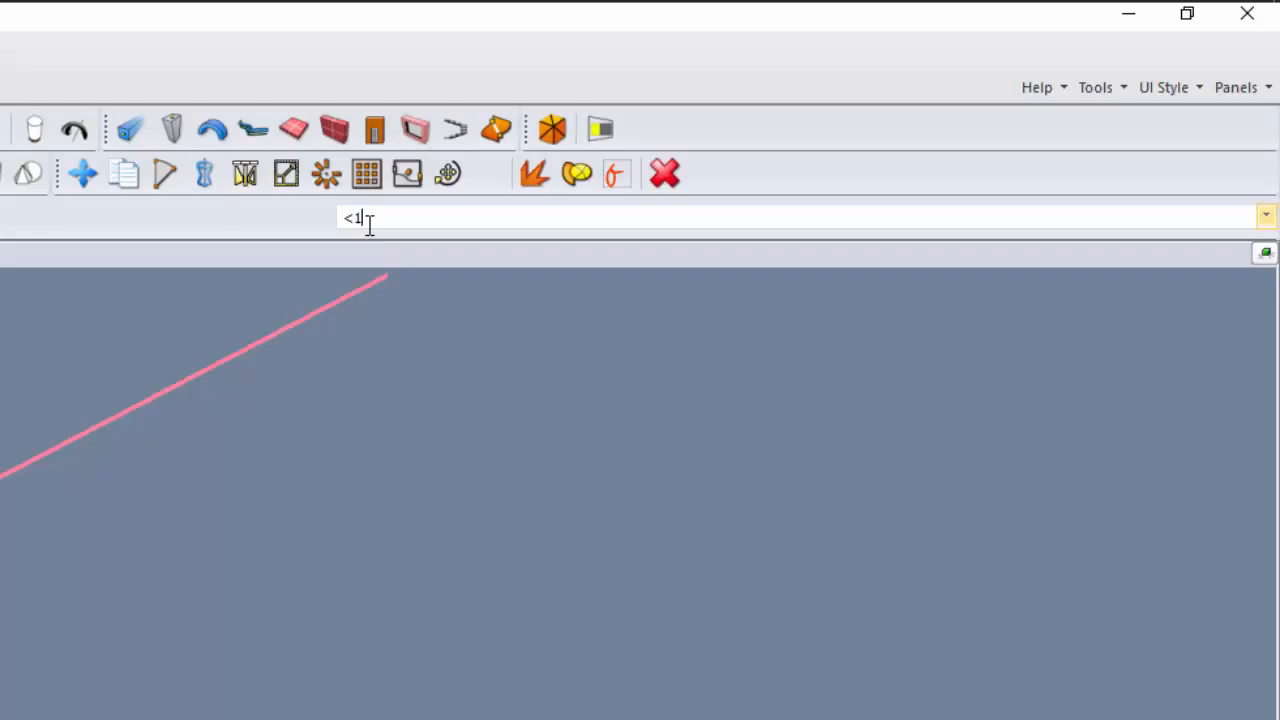
key("Return")
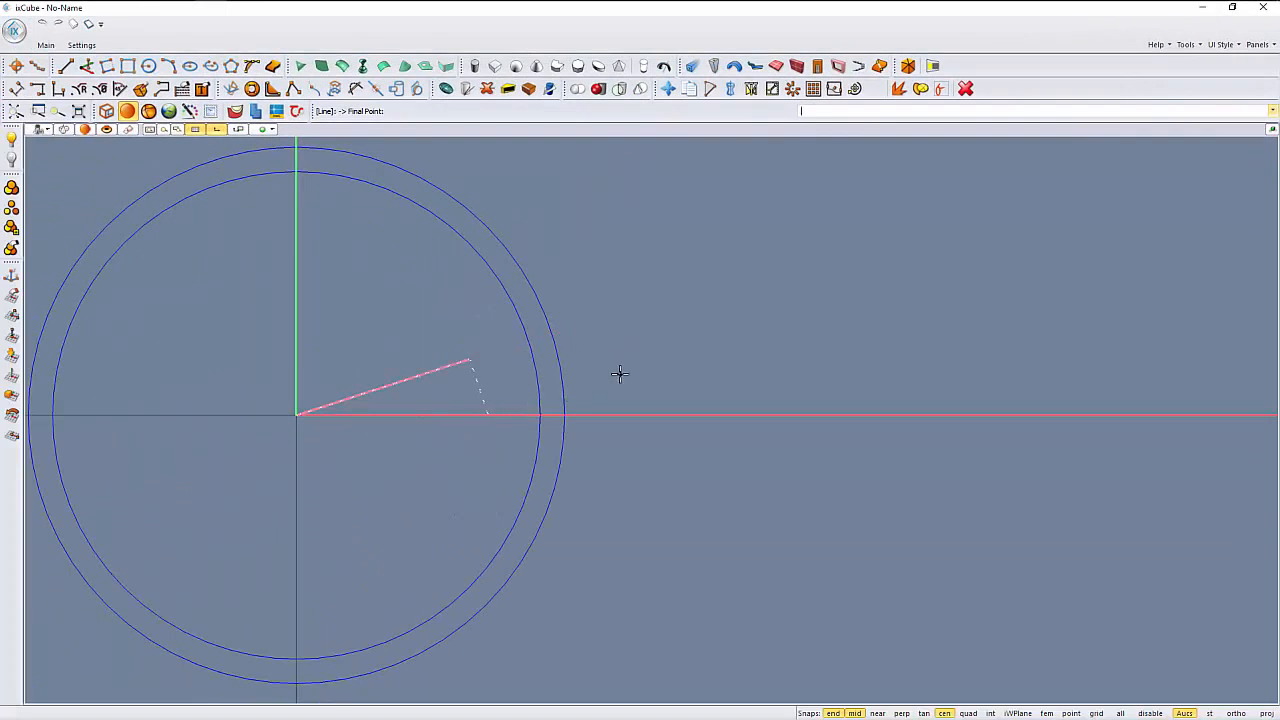
left_click(663, 372)
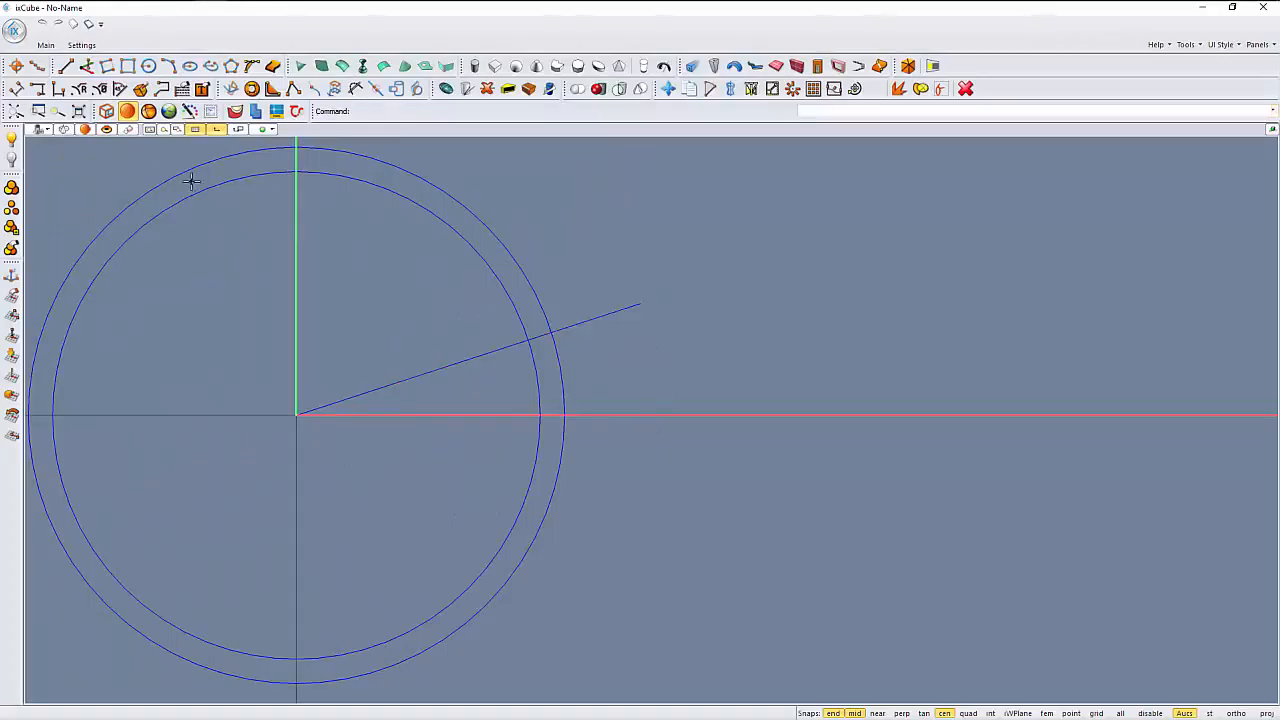
- Mirror a copy of the angled line across the horizontal axis through the circles' center
left_click(751, 89)
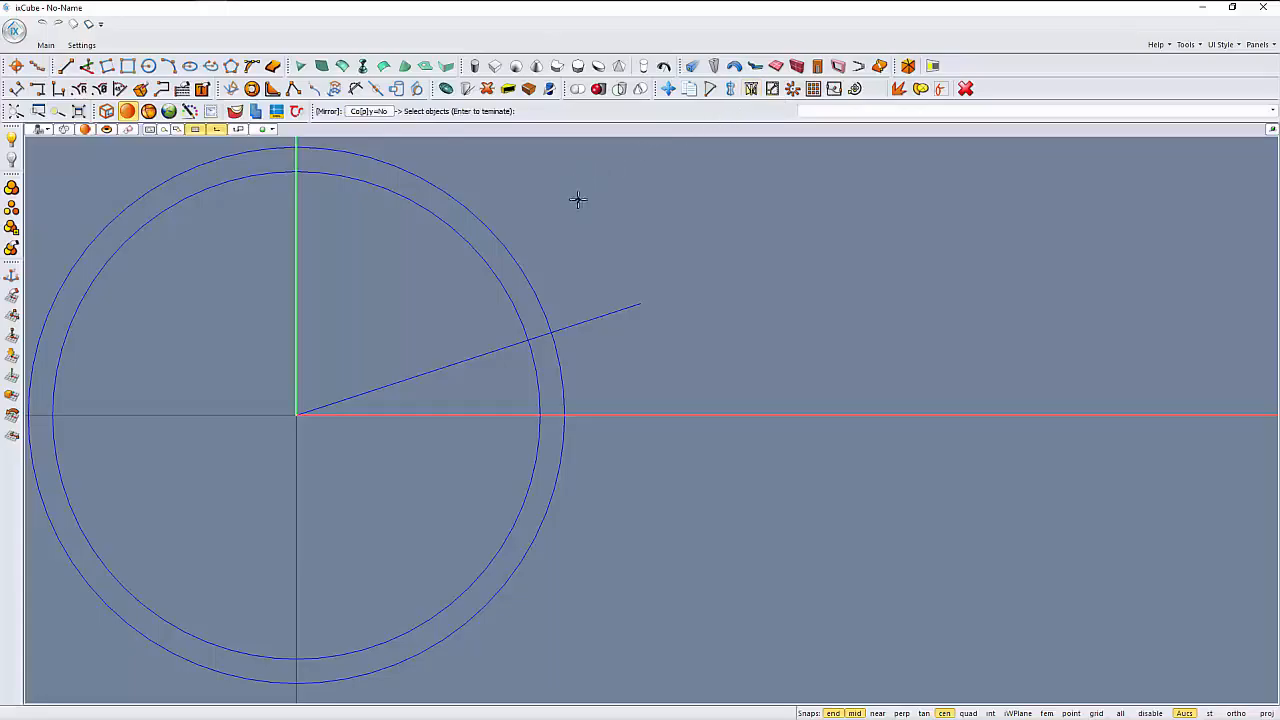
middle_click_drag(577, 197, 620, 211)
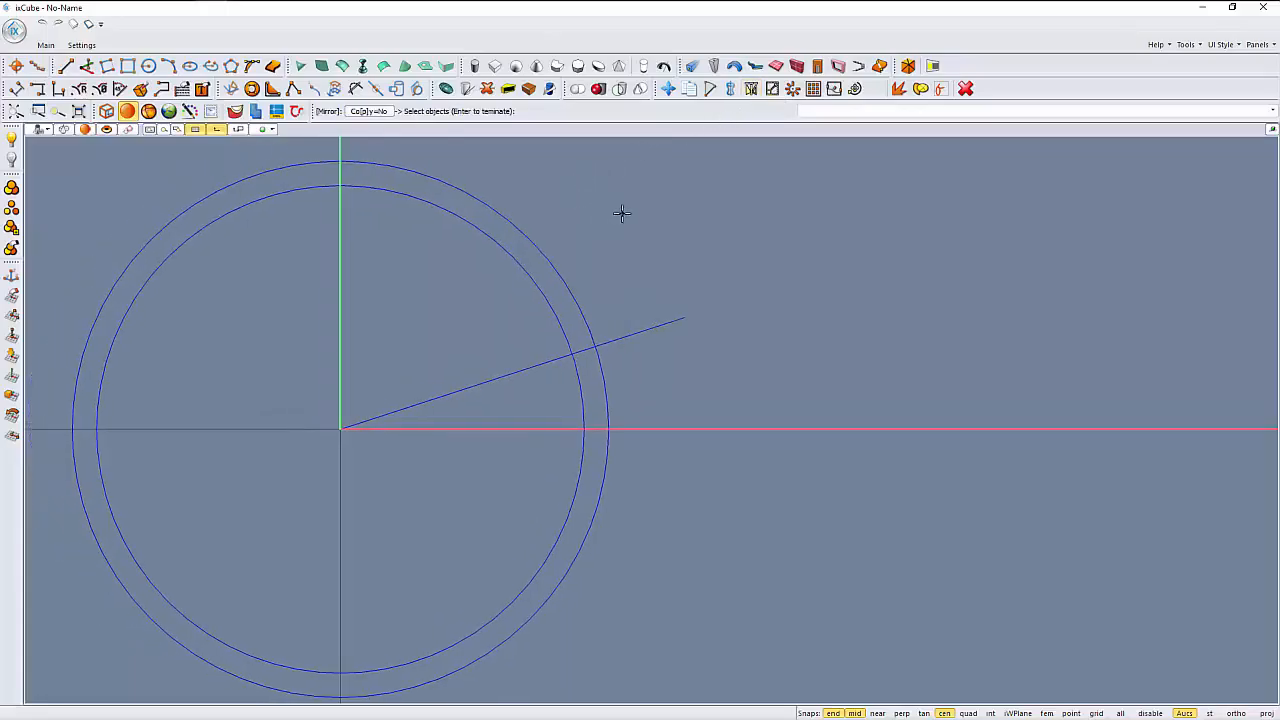
left_click(369, 111)
left_click(651, 310)
key("Return")
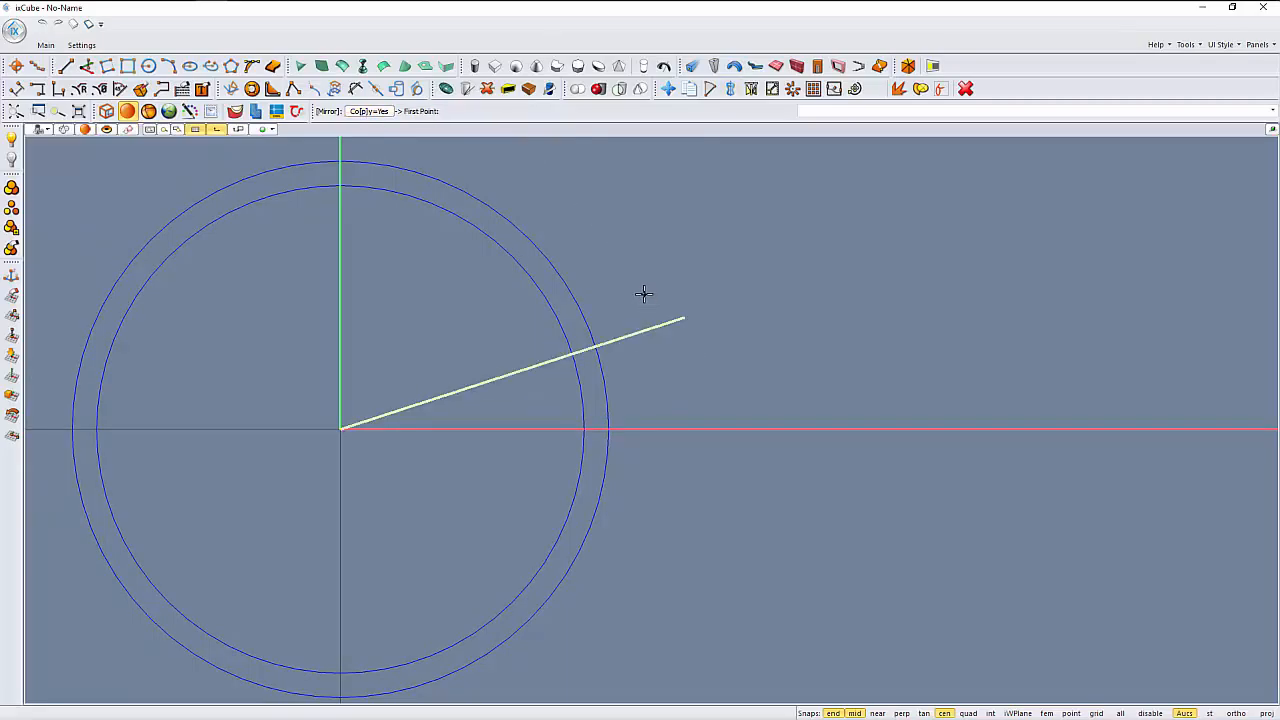
left_click(577, 381)
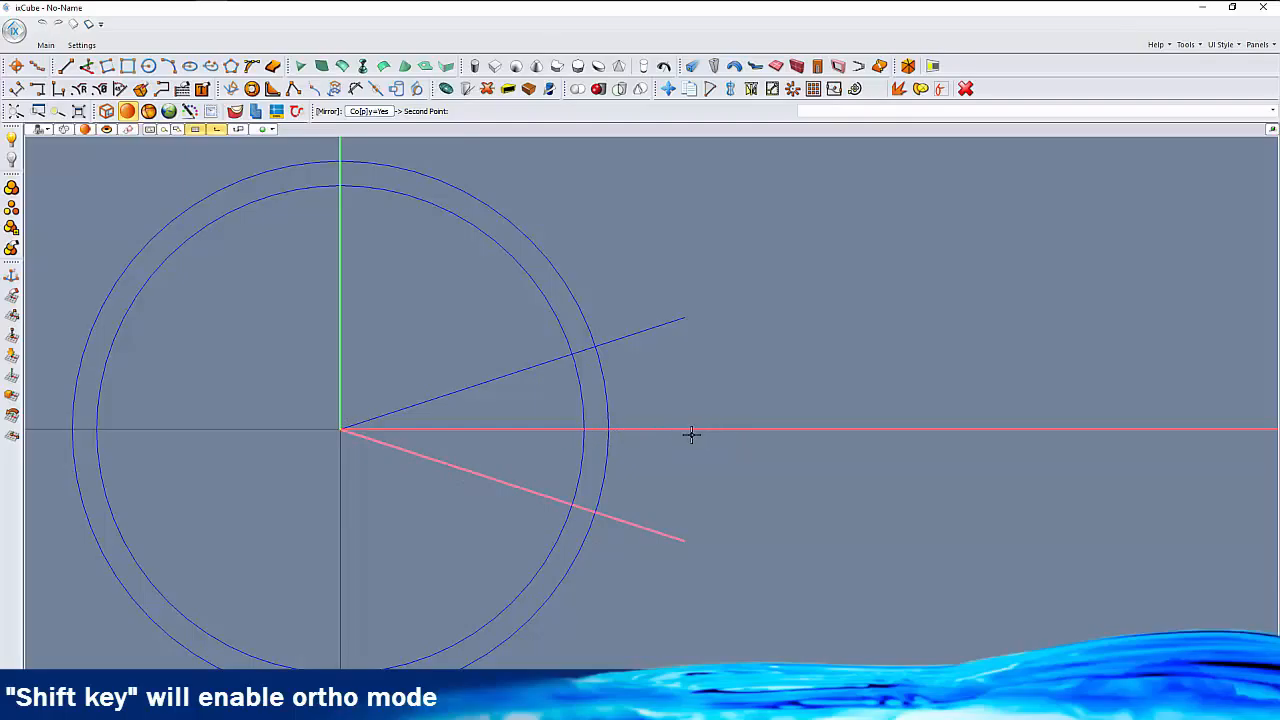
left_click(762, 463)
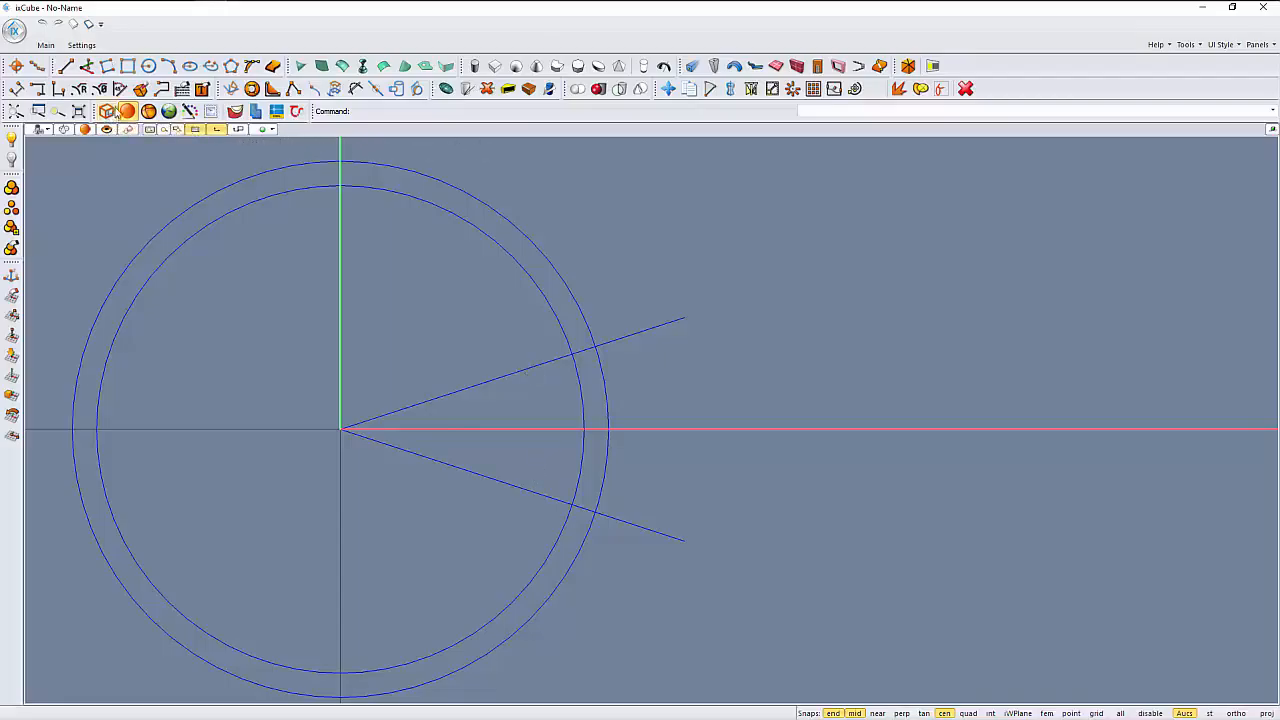
- Add an angle dimension between the two mirrored lines, with its vertex at the circles' center
left_click(119, 89)
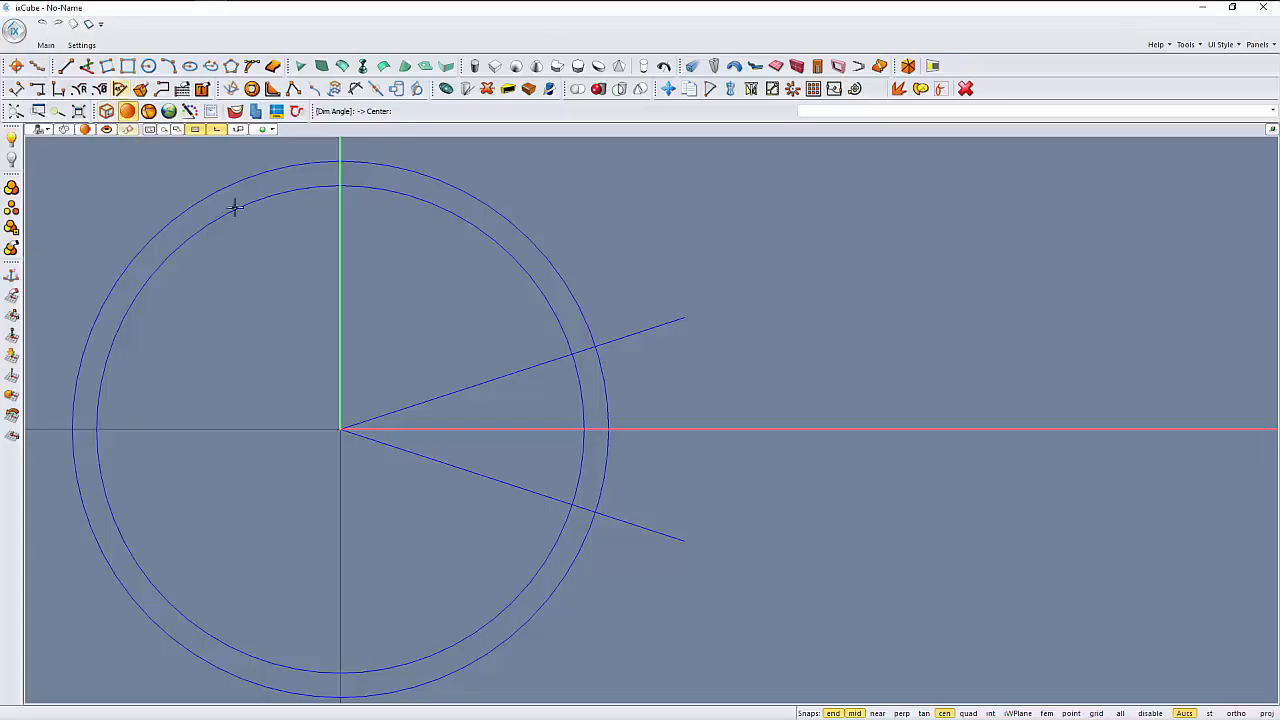
left_click(342, 428)
left_click(683, 318)
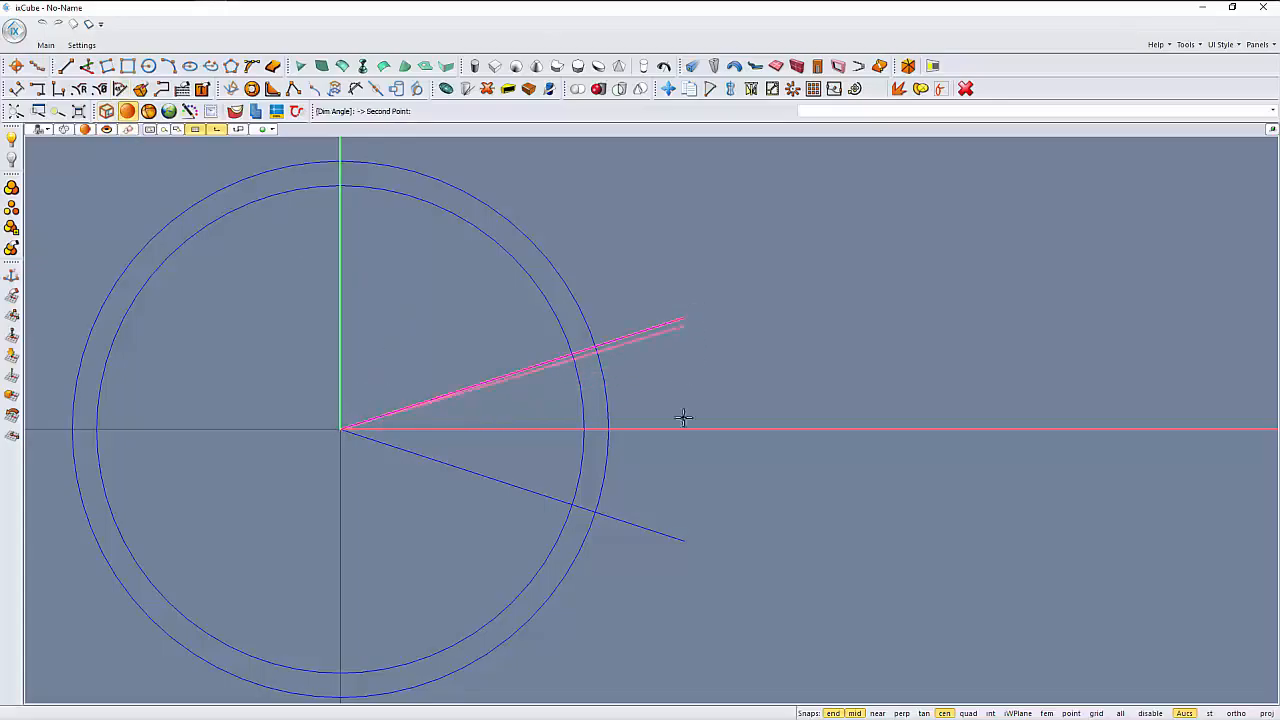
left_click(683, 538)
left_click(677, 433)
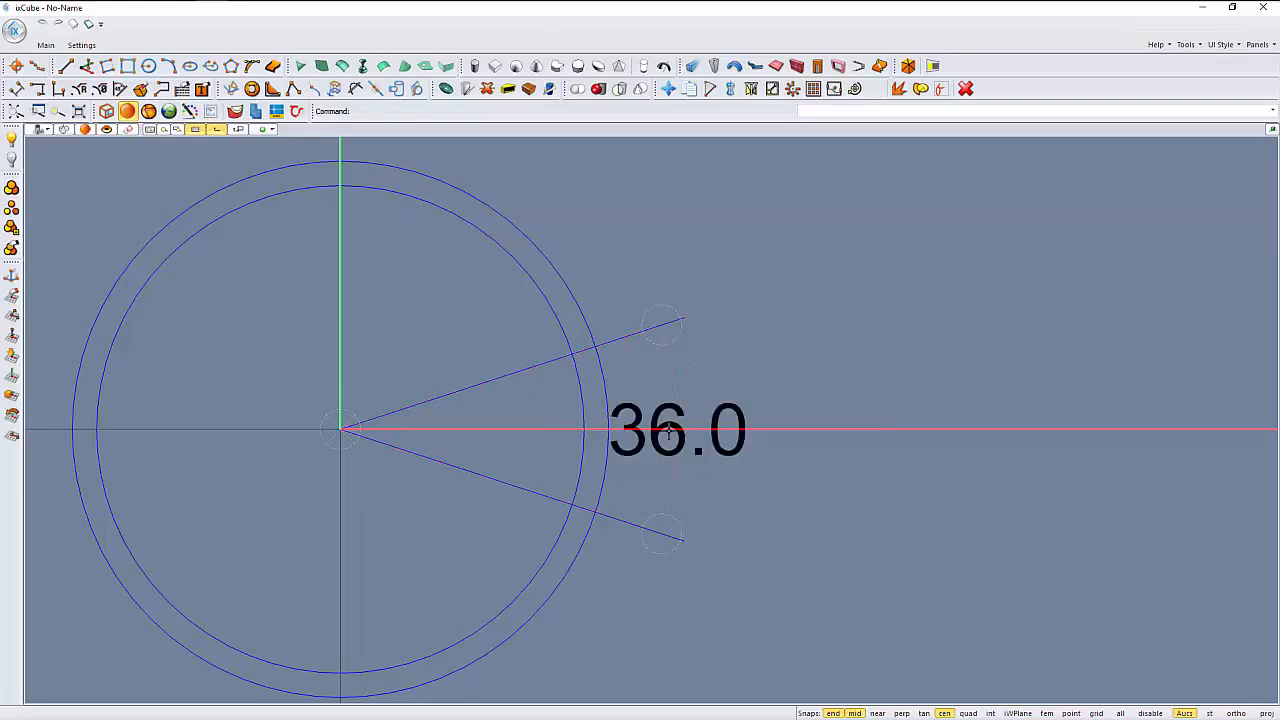
- Move the angle dimension away from the circles, well beyond the ends of the two lines
scroll(668, 432, "up", 3)
scroll(668, 432, "down", 5)
left_click(652, 396)
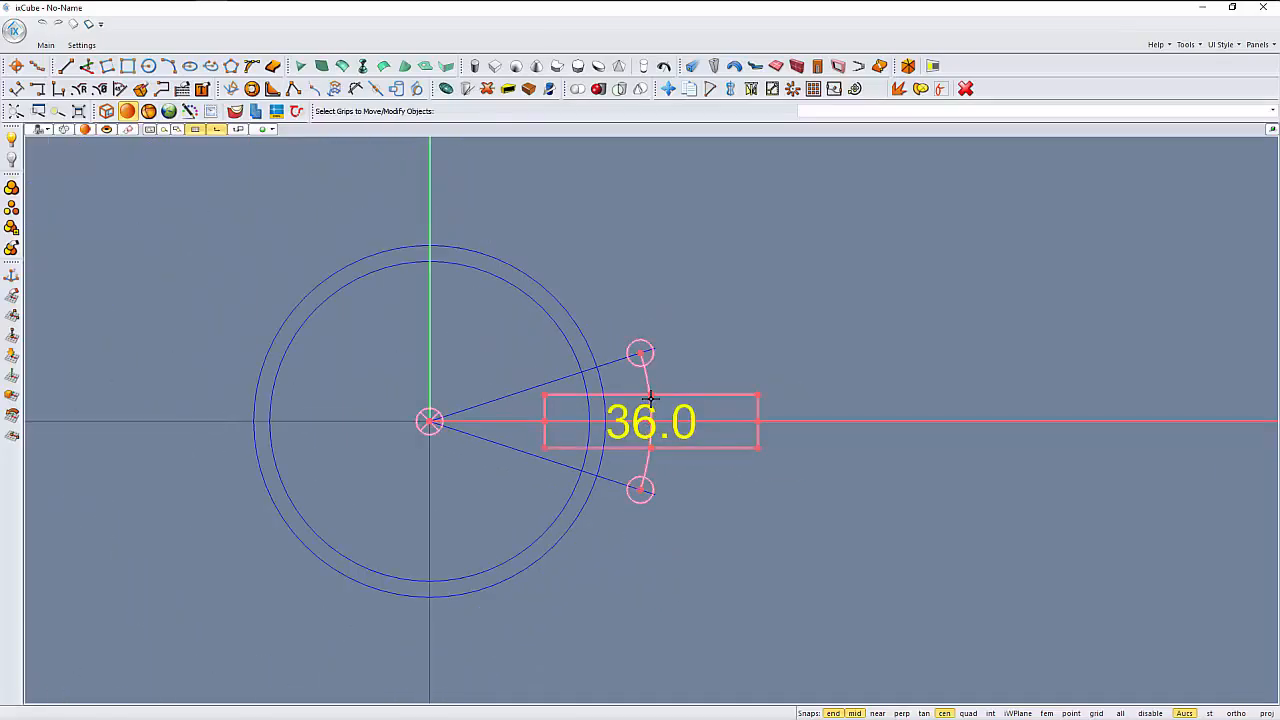
left_click_drag(650, 397, 923, 371)
key("Escape")
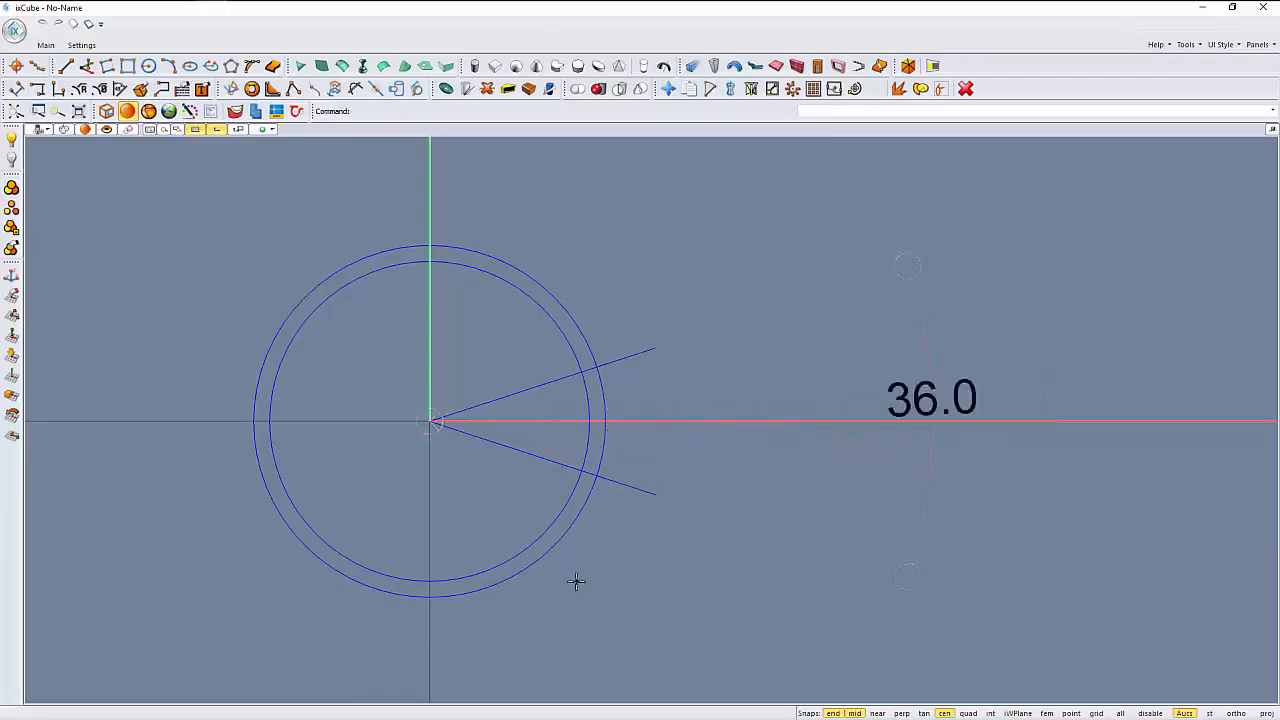
- Draw a second line from the center past the outer circle, at a shallower angle between the upper line and the horizontal axis
scroll(576, 581, "up", 3)
left_click(65, 66)
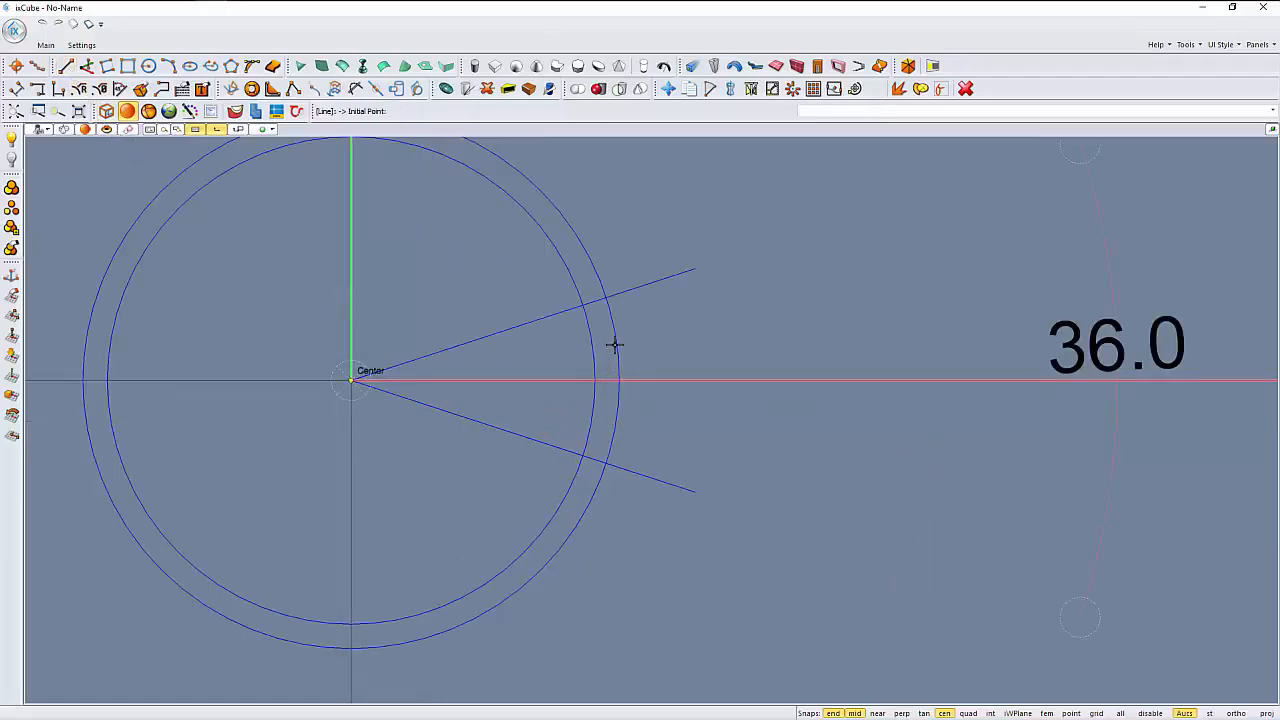
left_click(614, 345)
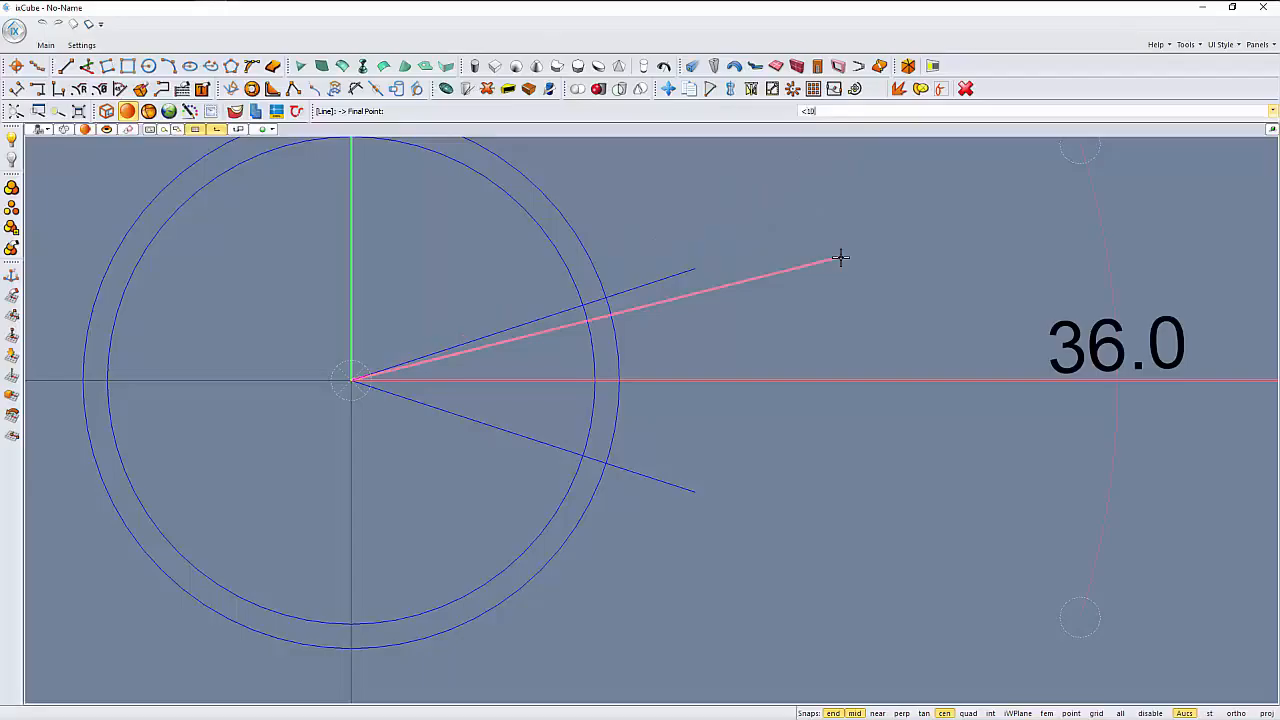
left_click(683, 367)
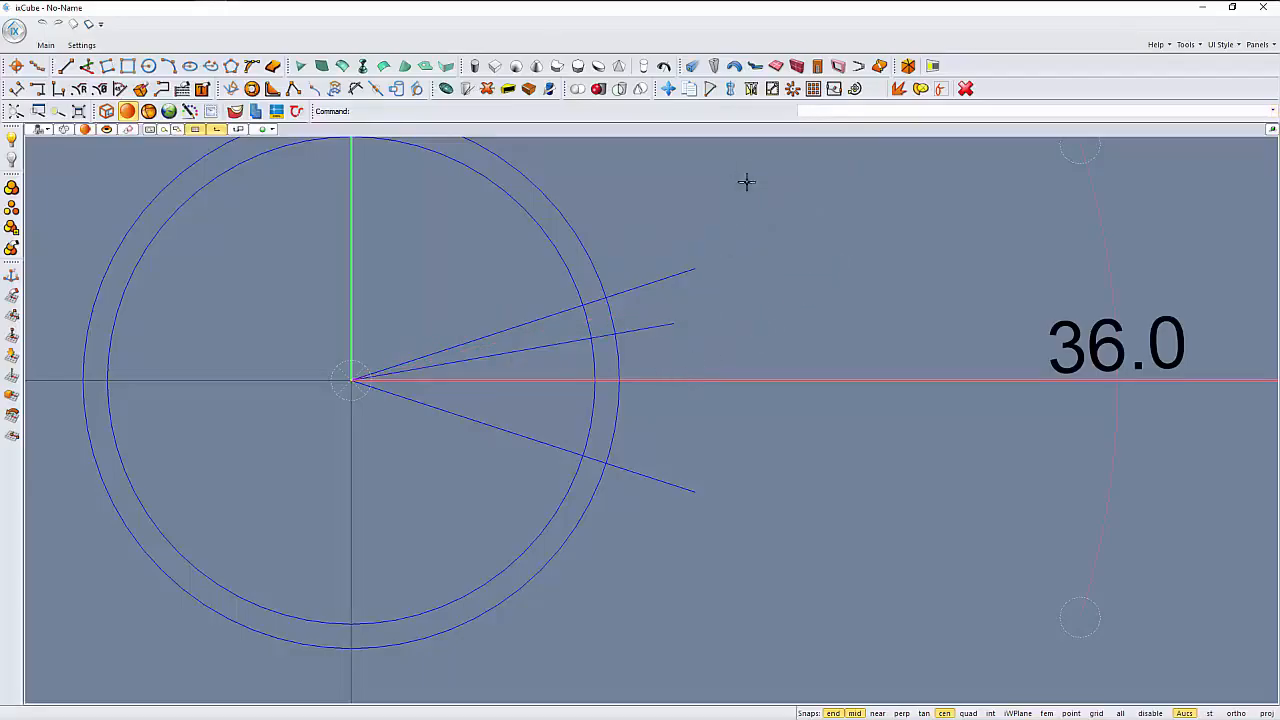
- Mirror a copy of the shallower line across the horizontal axis
left_click(751, 89)
left_click(640, 330)
left_click(351, 380)
left_click(595, 380)
- Offset the outer circle outward by about half the ring's width to add a third concentric circle
scroll(617, 364, "up", 2)
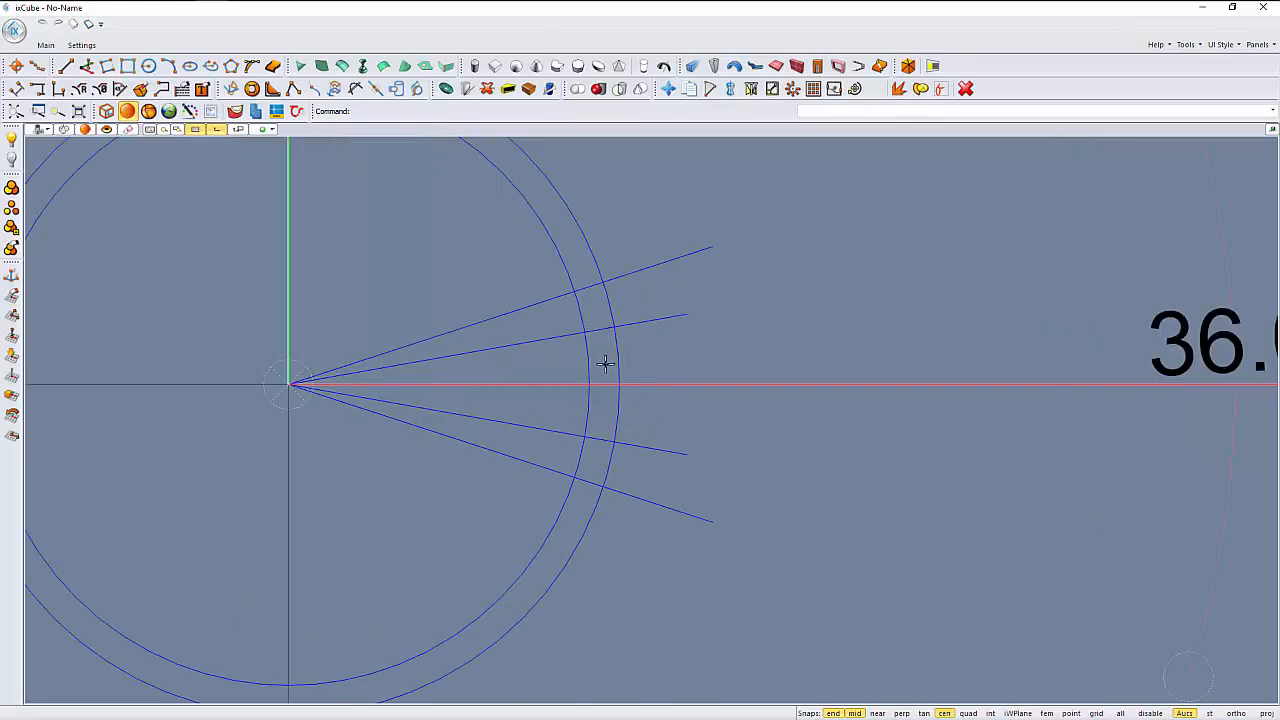
scroll(605, 364, "down", 1)
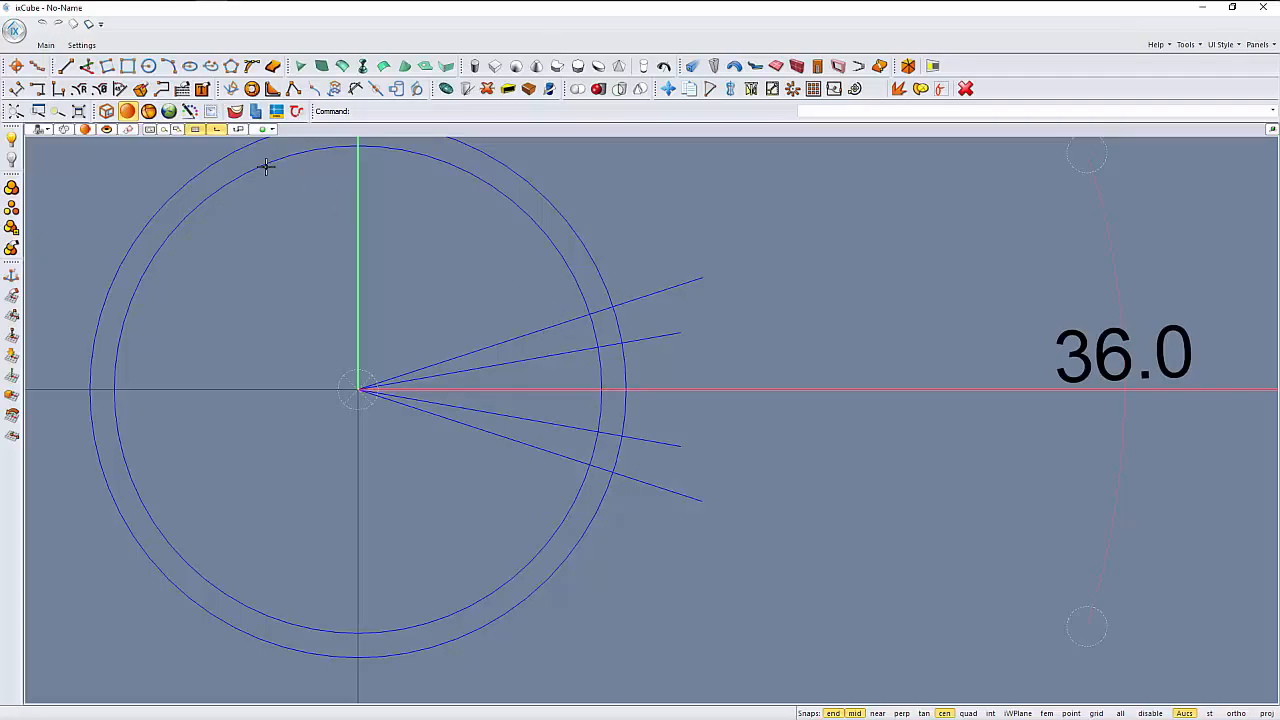
left_click(252, 88)
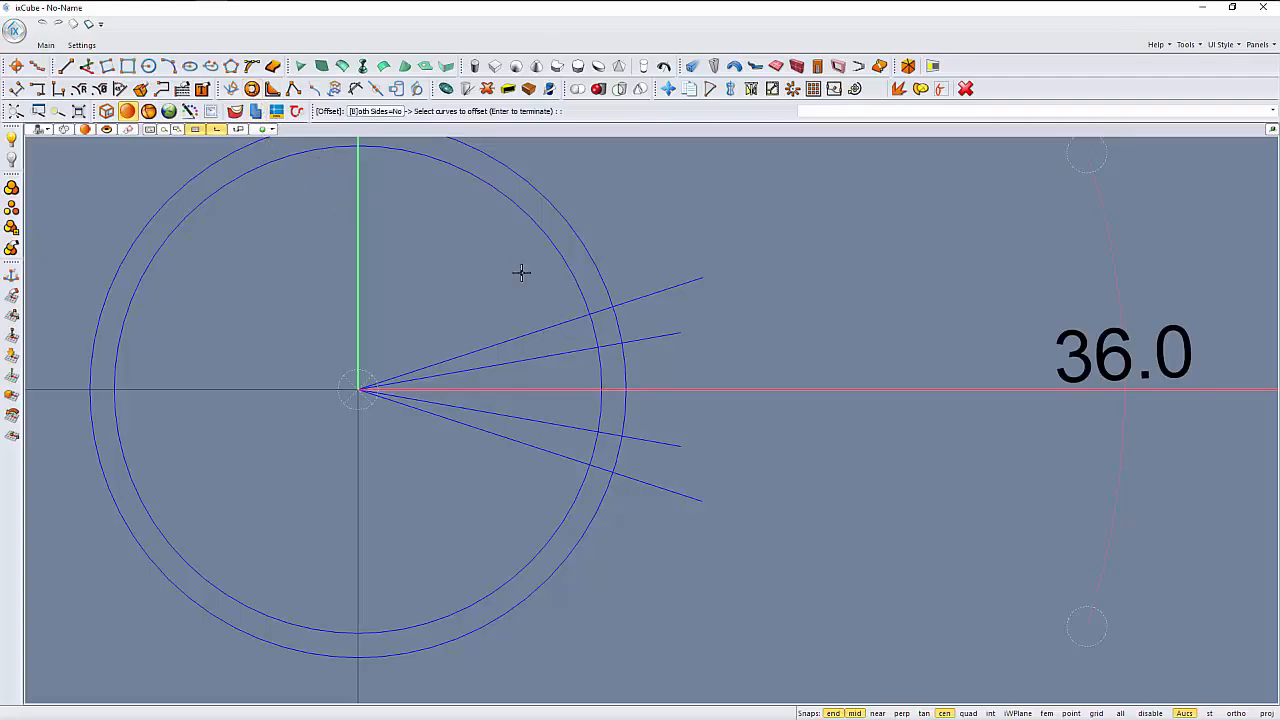
left_click(600, 273)
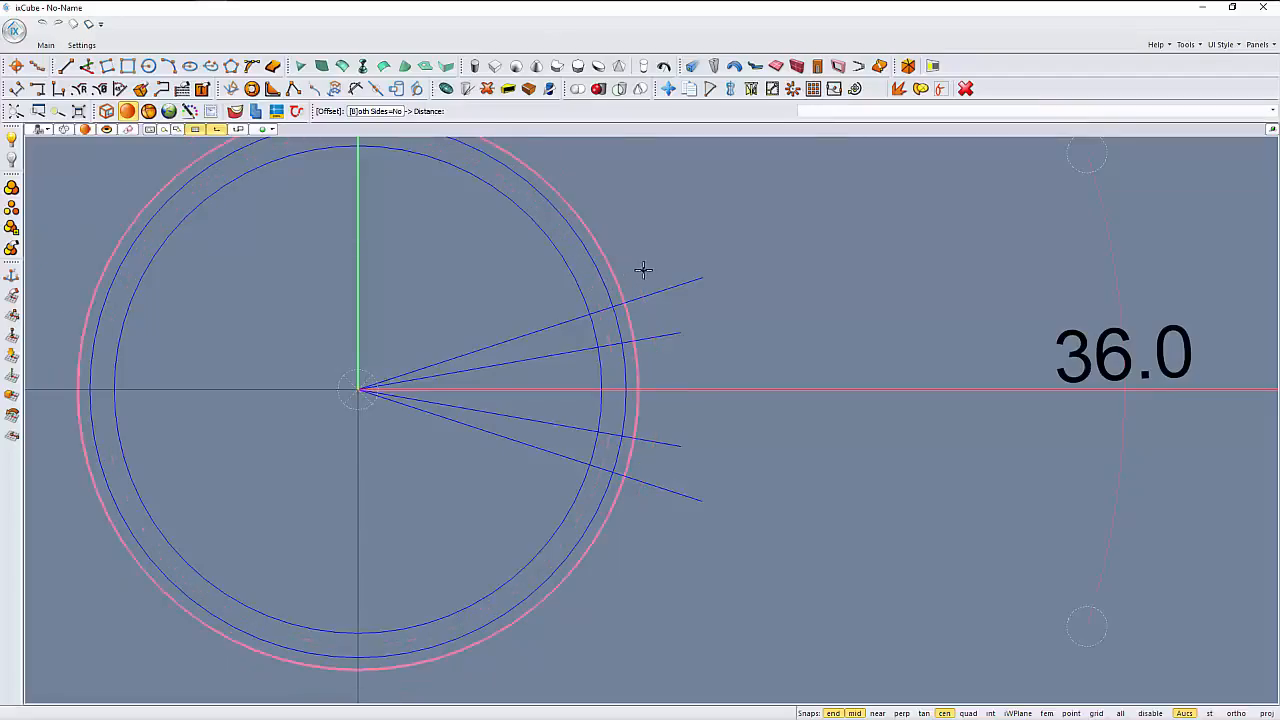
left_click(643, 268)
scroll(625, 310, "up", 3)
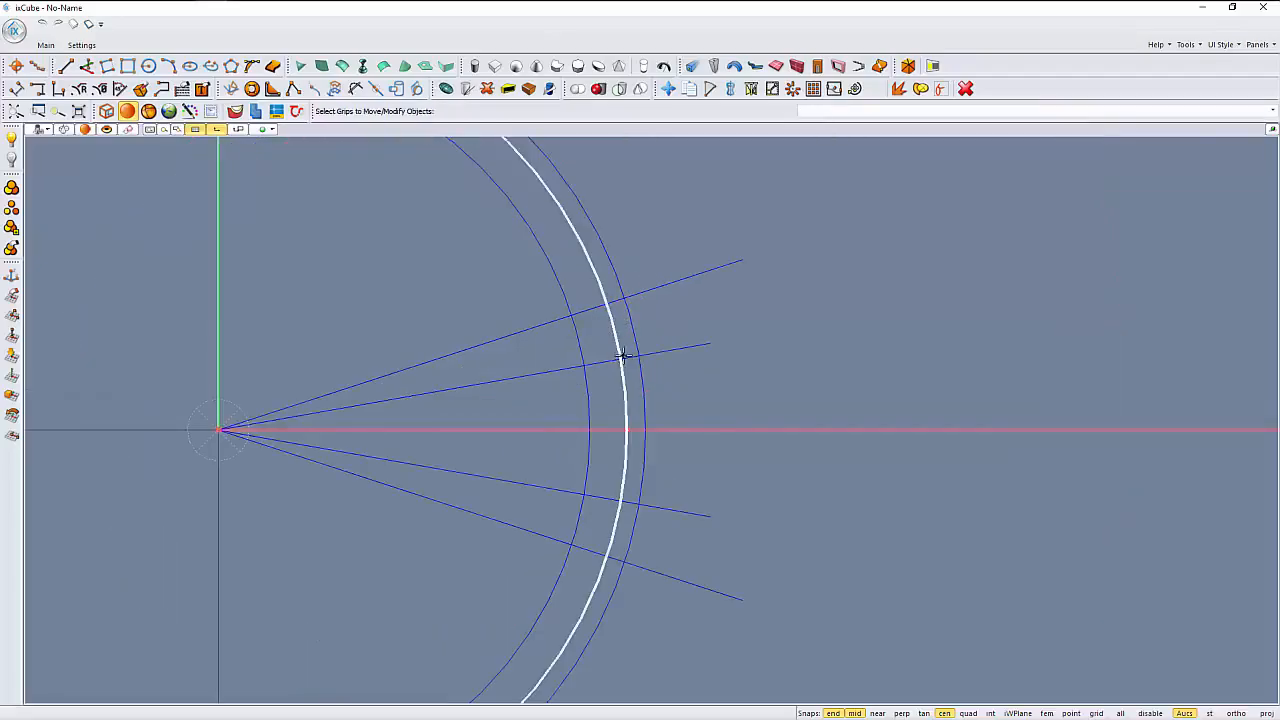
- Delete the middle circle, leaving only the inner and outer concentric circles
key("Delete")
scroll(618, 396, "down", 2)
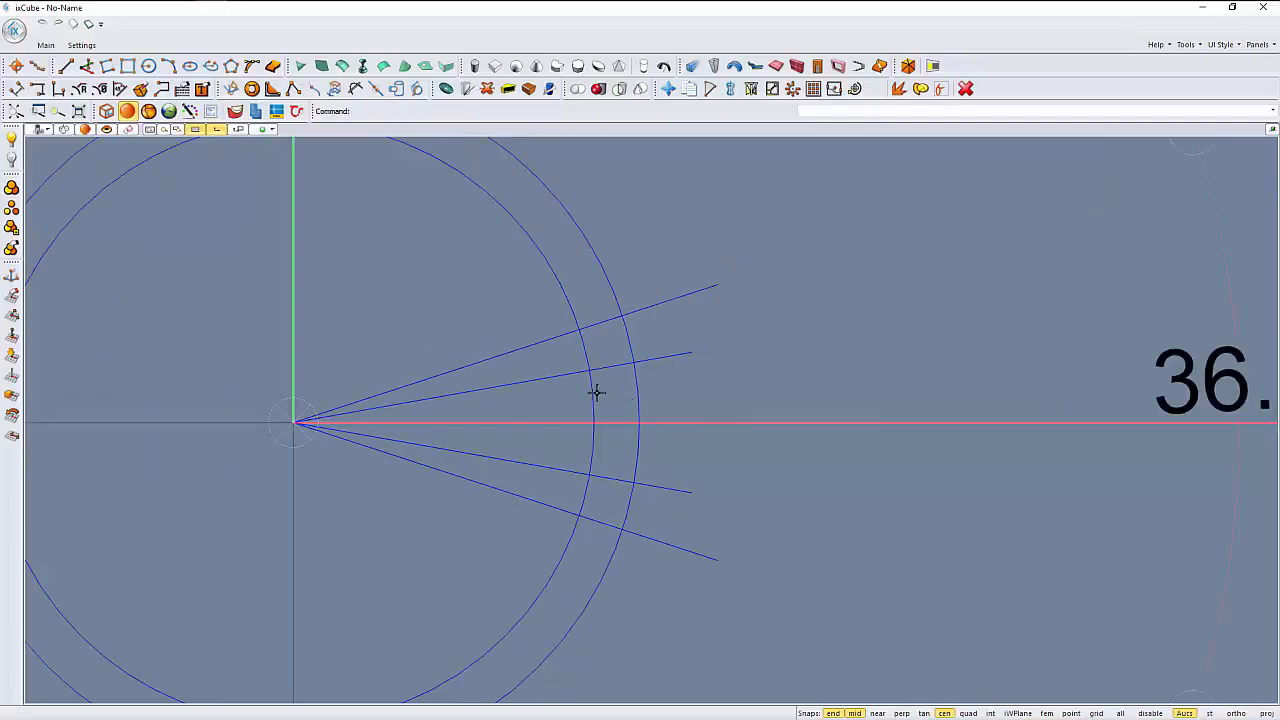
middle_click_drag(545, 411, 515, 374)
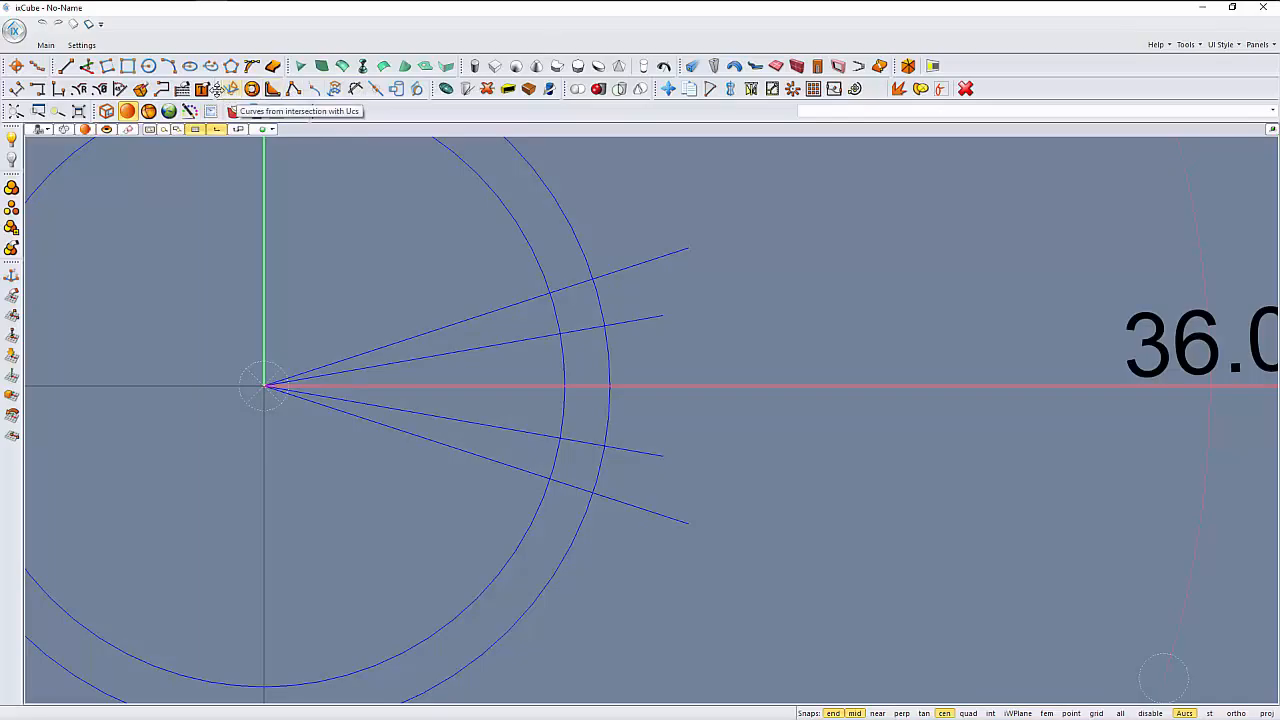
- Trim the ends of all four radial lines that extend past the outer circle, using both circles as cutting curves
left_click_drag(220, 89, 176, 202)
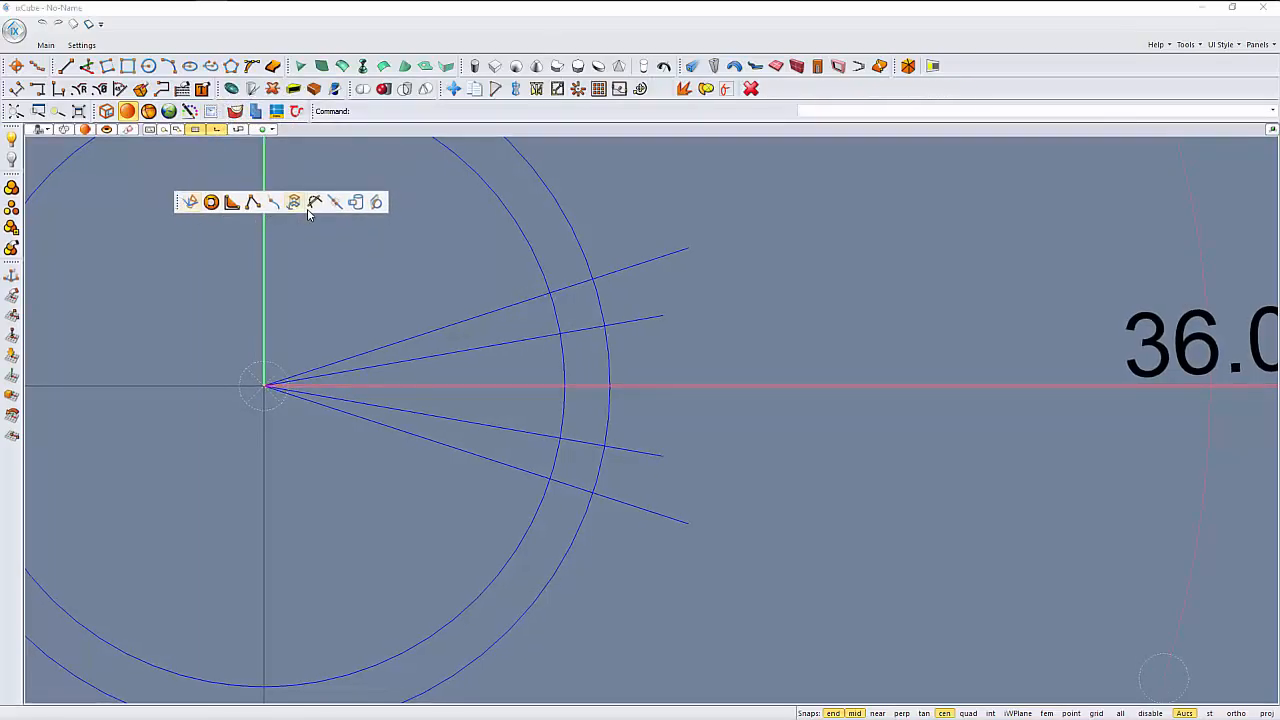
left_click(313, 203)
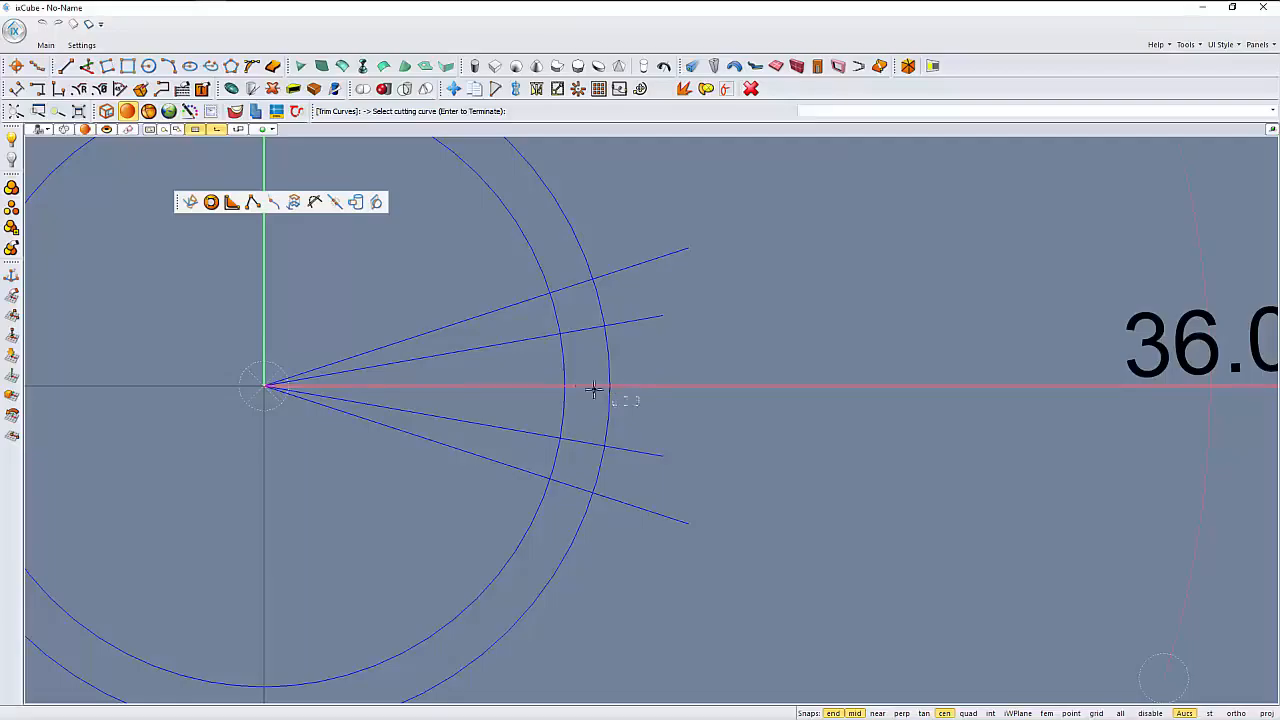
left_click(553, 370)
key("Return")
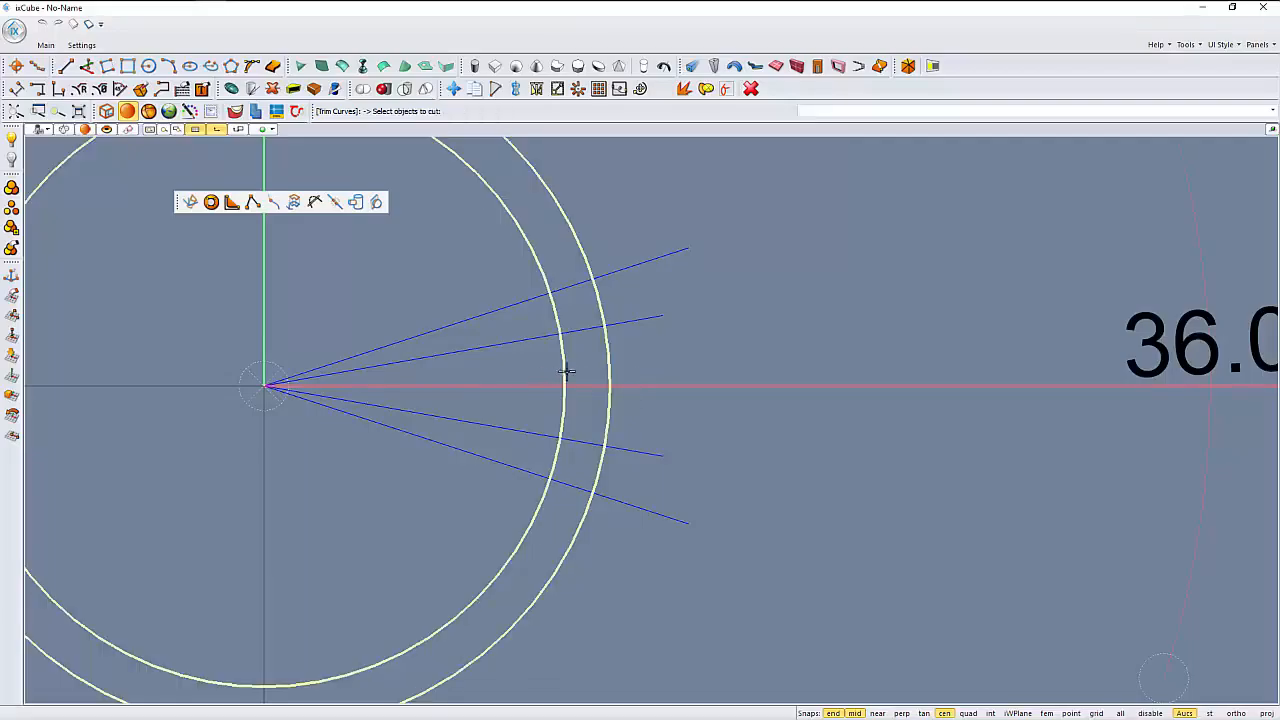
left_click(621, 268)
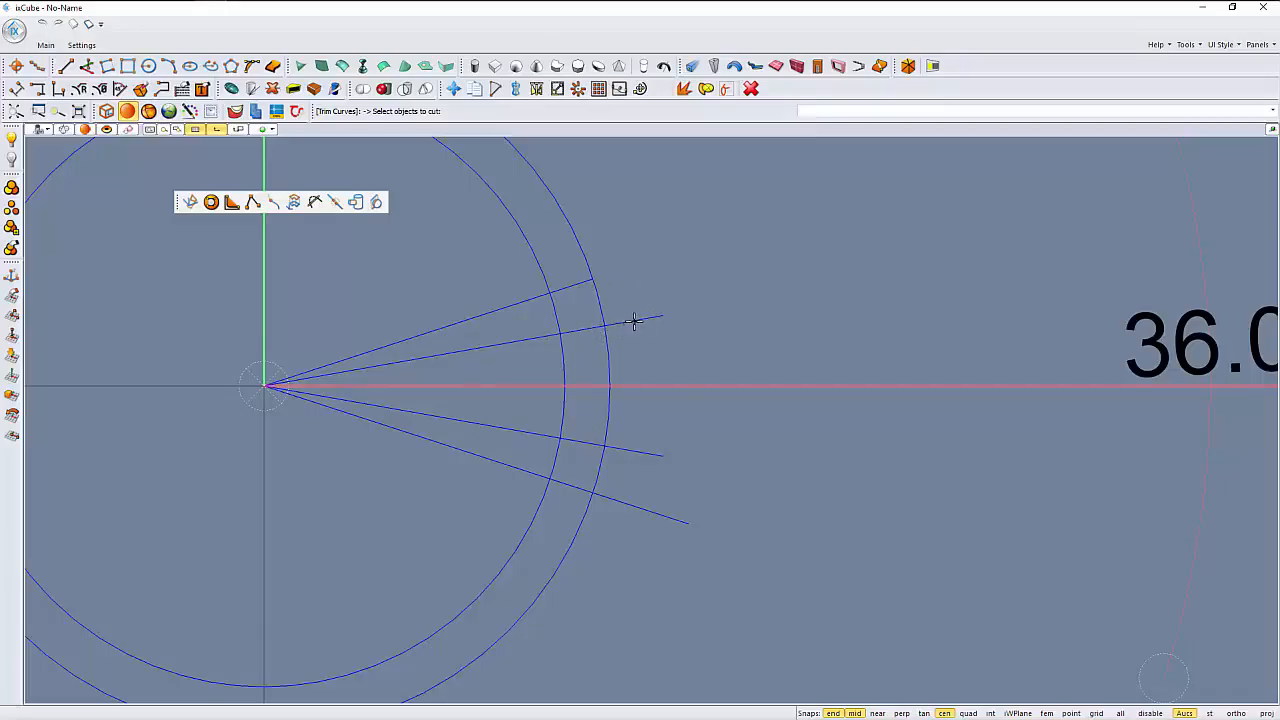
left_click(628, 447)
key("Escape")
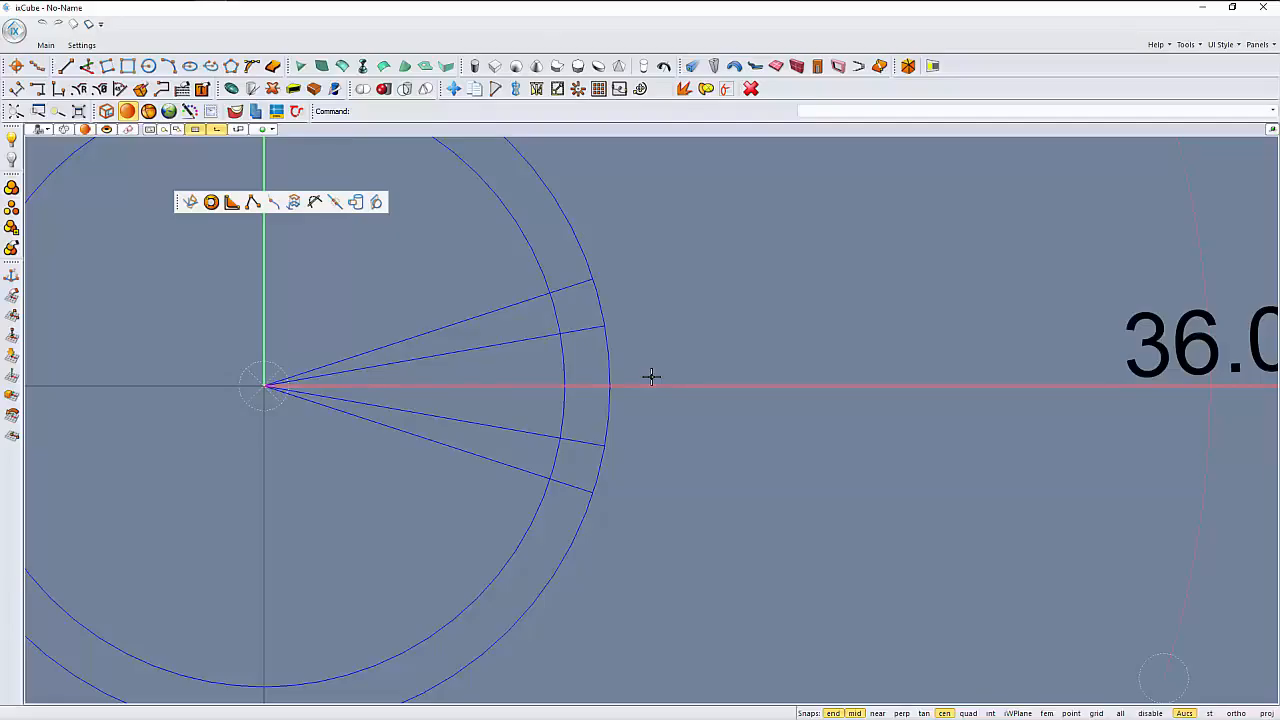
- Trim away the outer circle's arc between the two shallower radial lines, using those lines as cutting curves
left_click(579, 332)
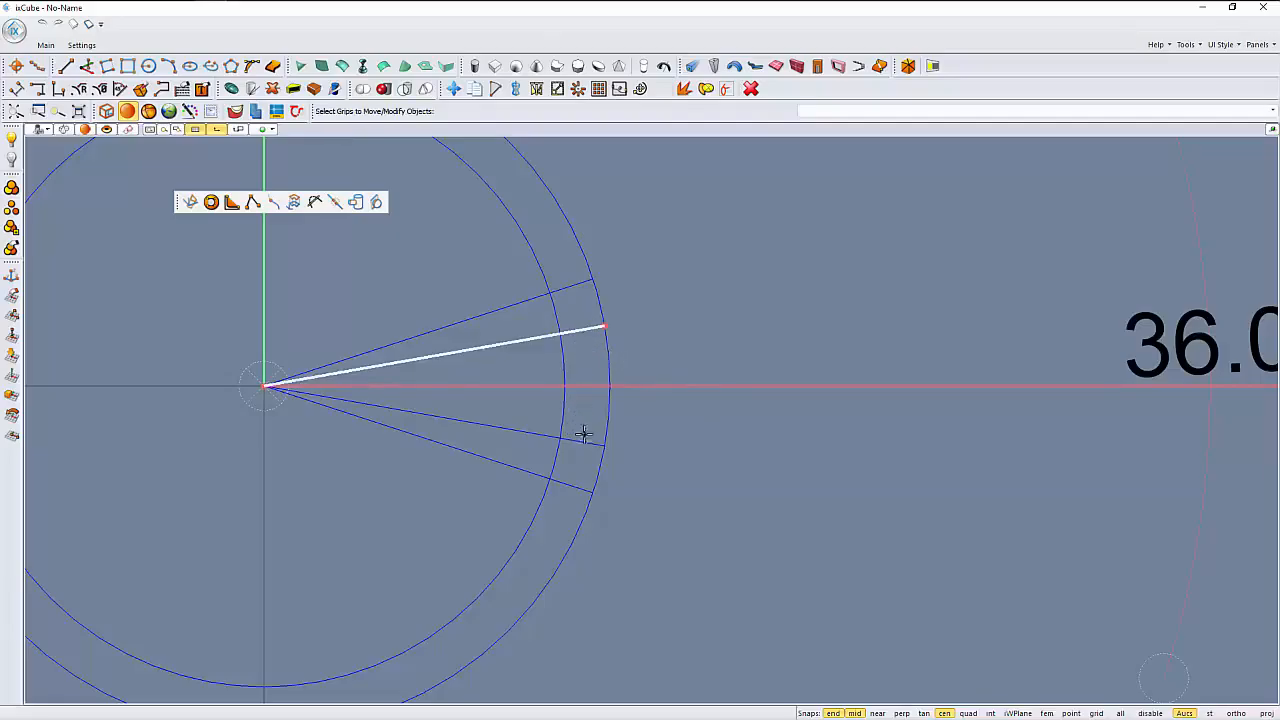
key("Escape")
key("Return")
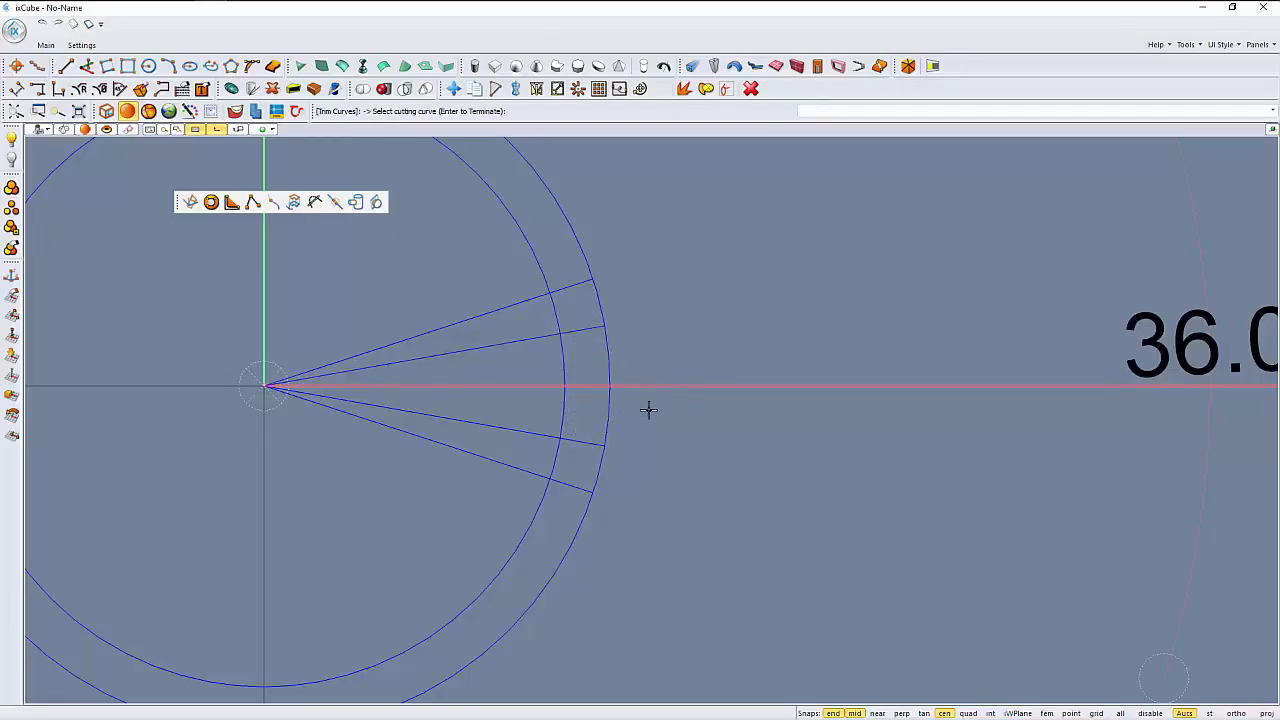
left_click(576, 330)
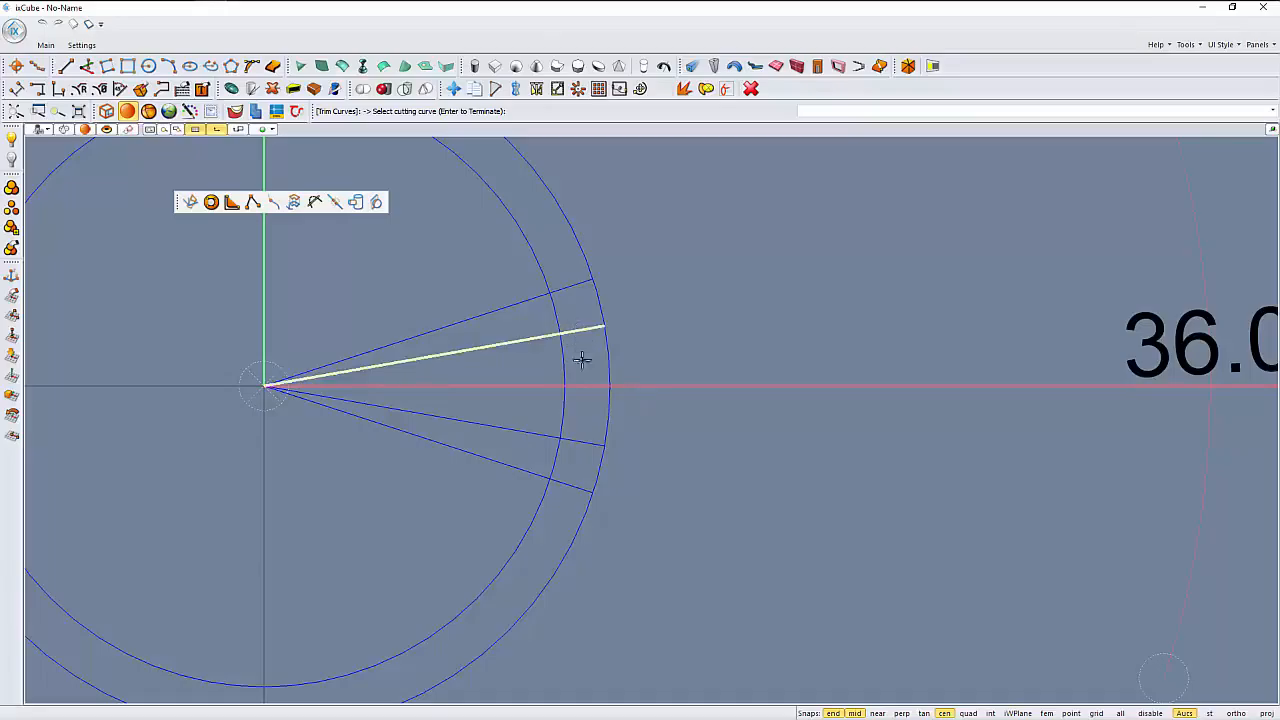
left_click(579, 446)
key("Return")
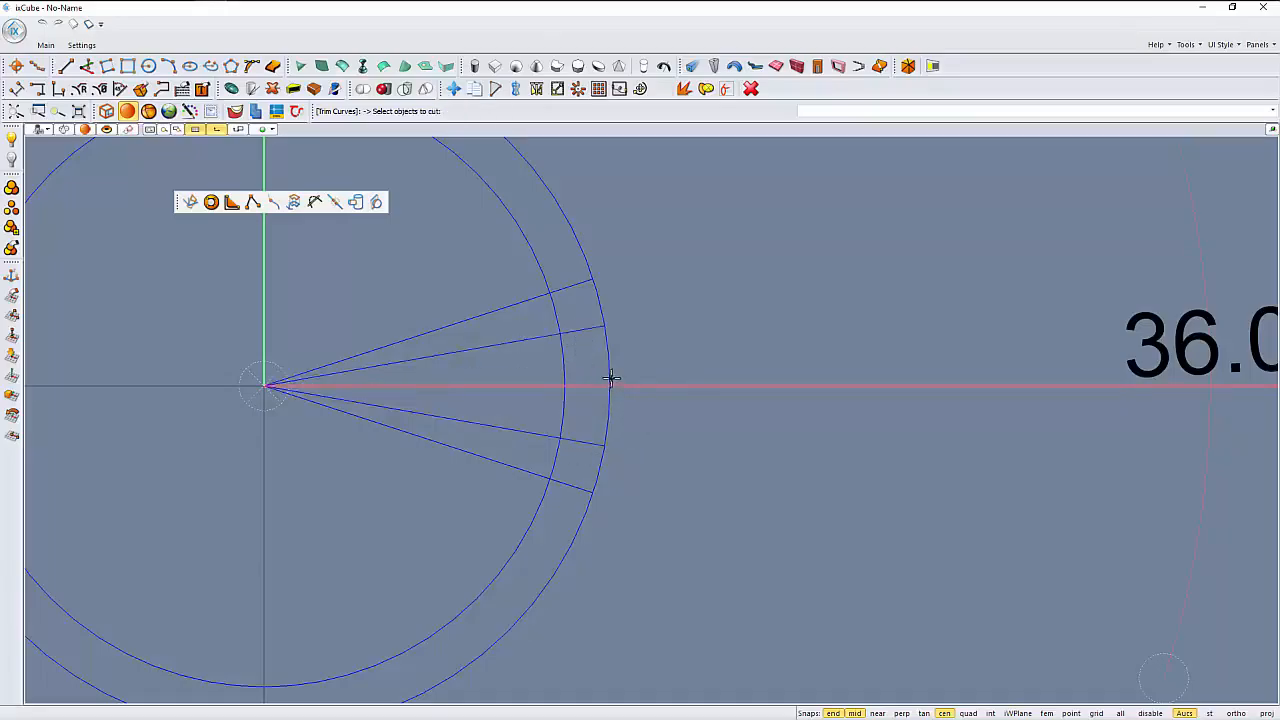
left_click(616, 382)
scroll(576, 452, "down", 2)
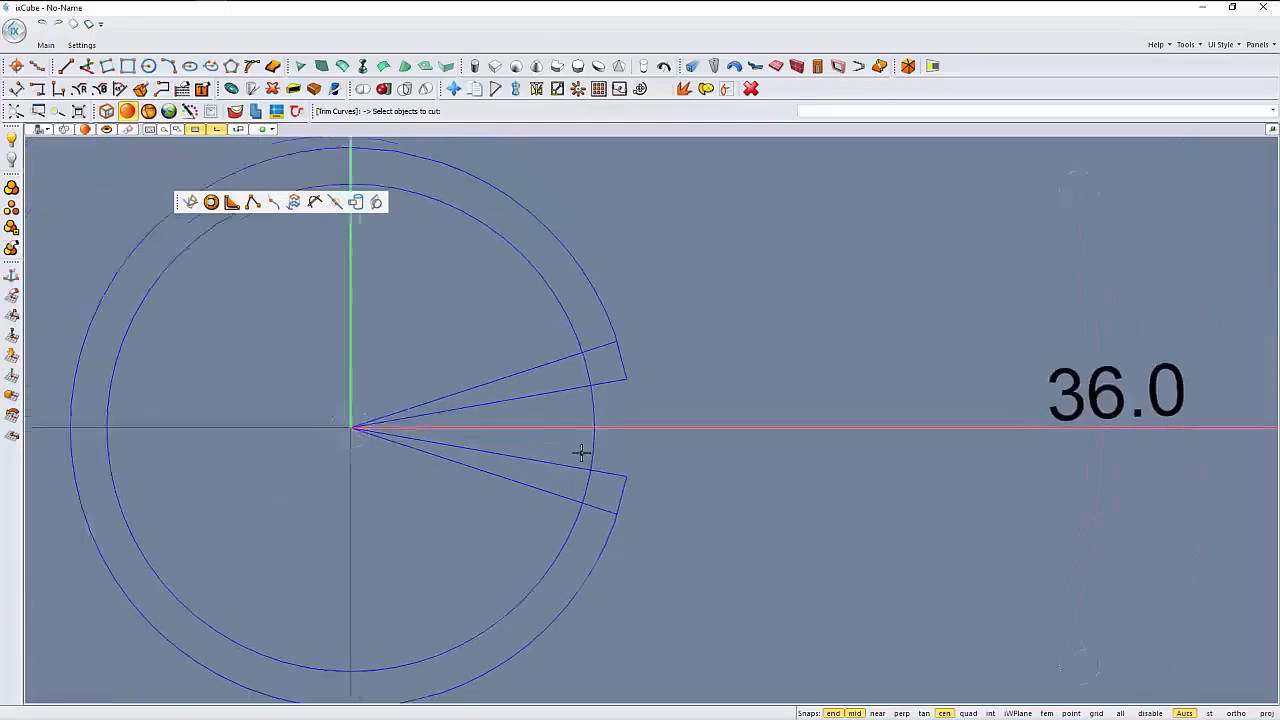
middle_click_drag(581, 452, 583, 452)
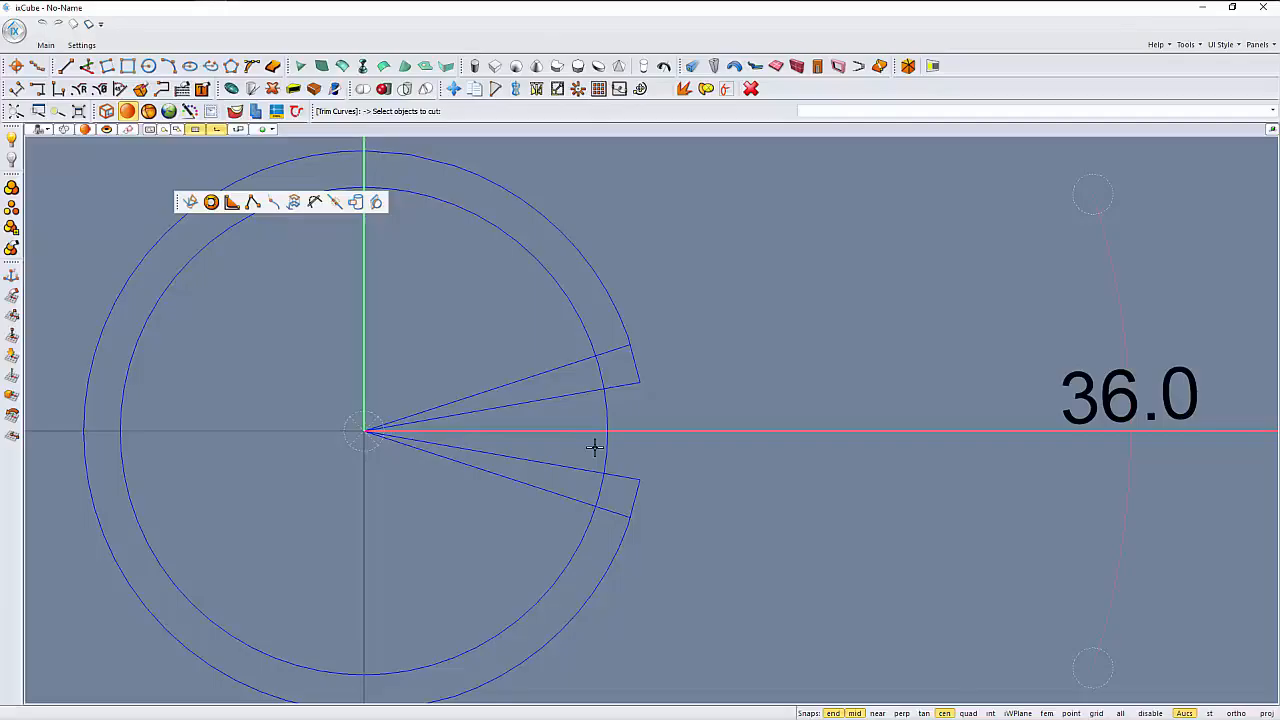
key("Escape")
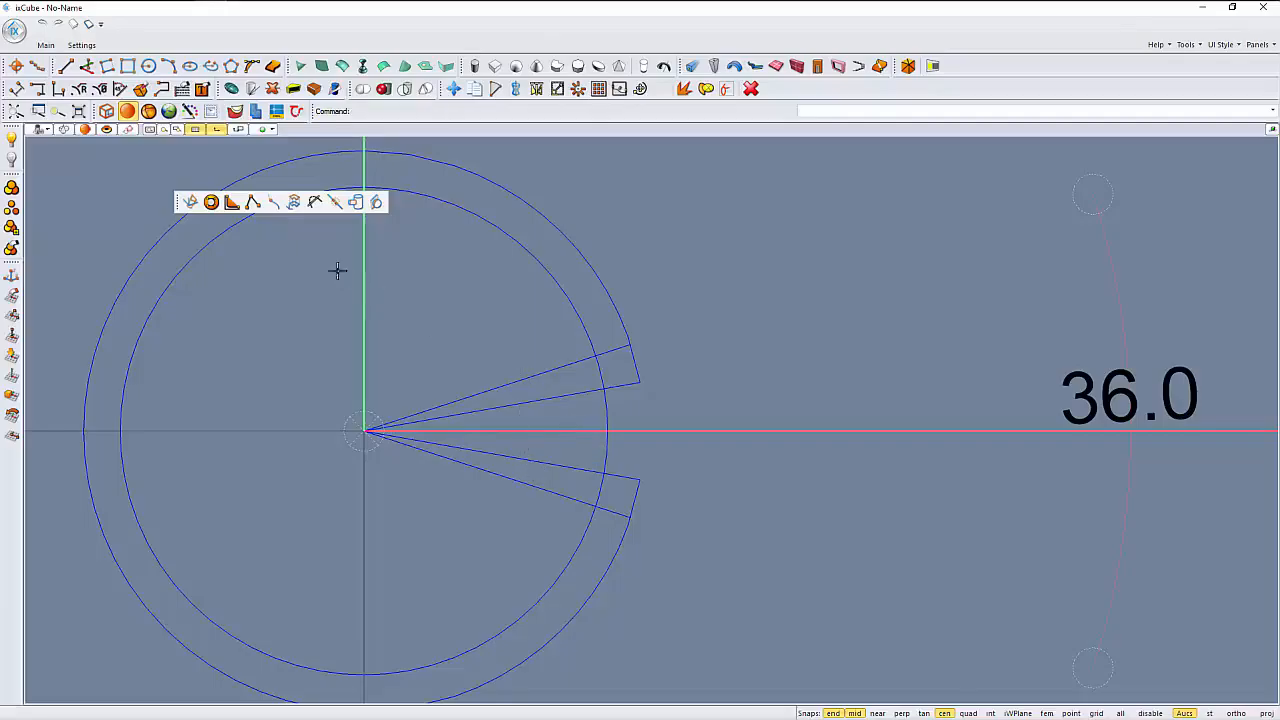
- Trim away the parts of all four radial lines inside the inner circle, using that circle as the cutting curve
left_click(315, 203)
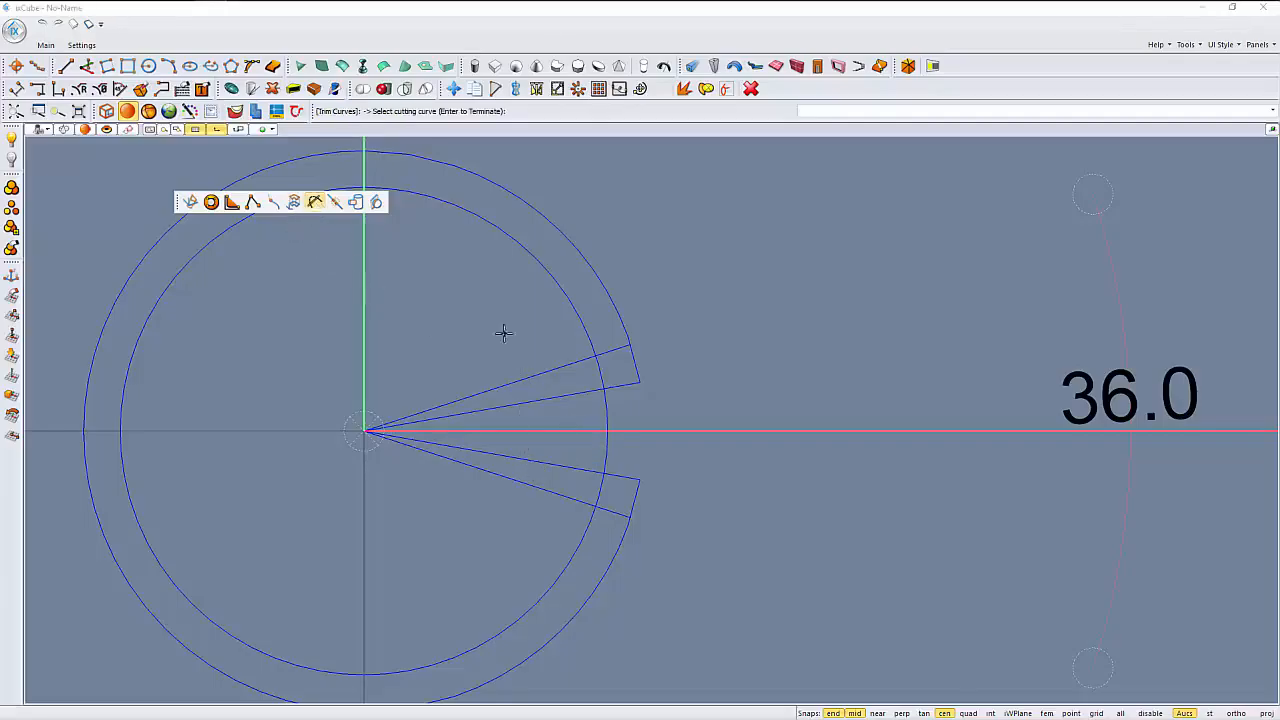
left_click(606, 414)
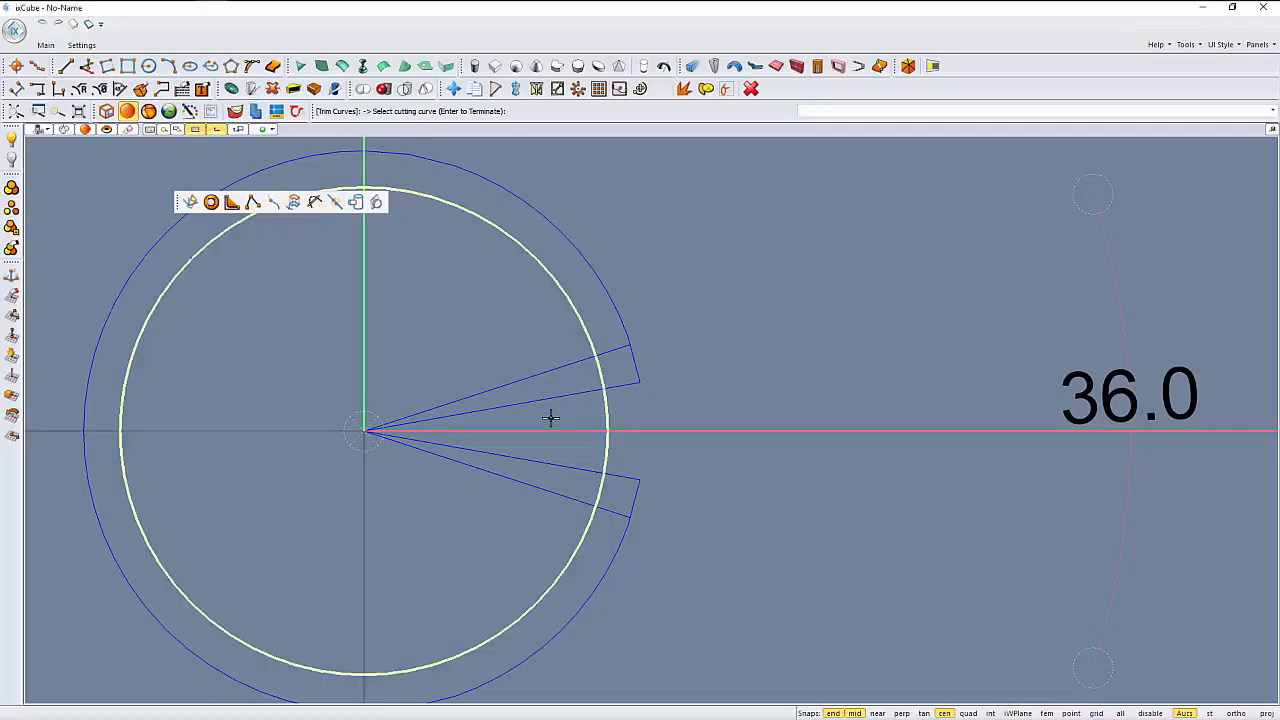
key("Return")
left_click(454, 383)
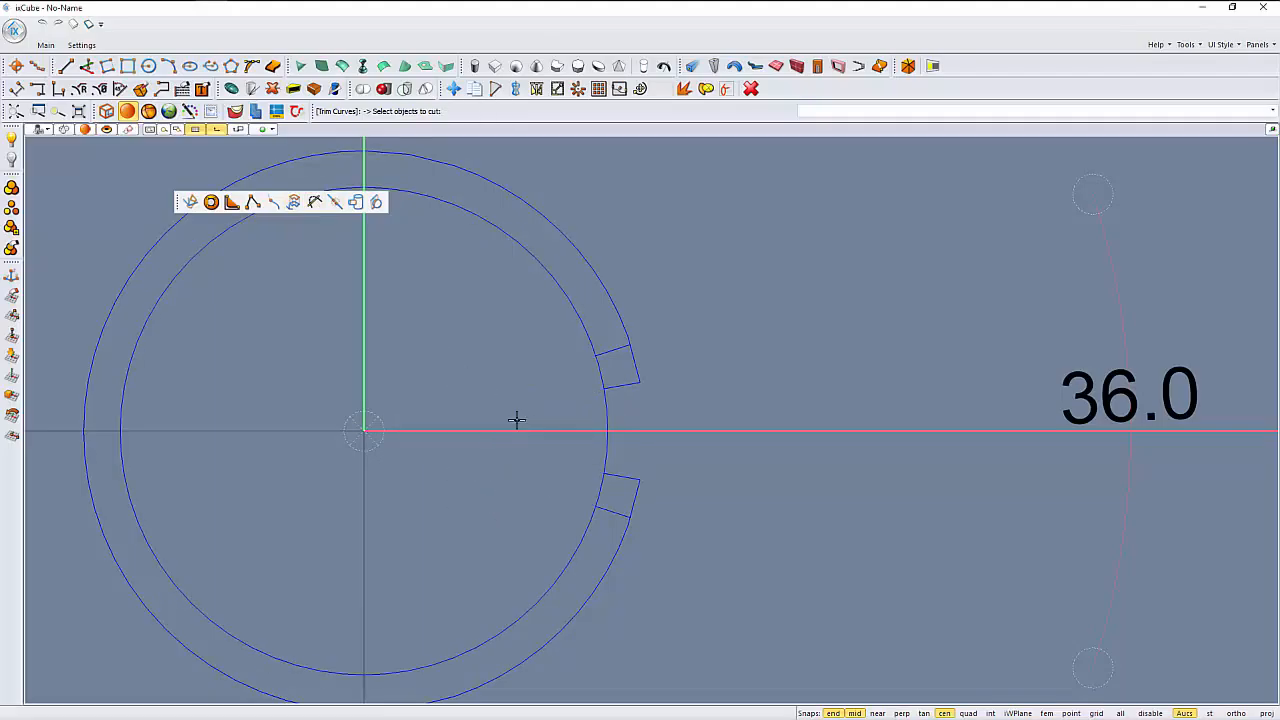
key("Return")
scroll(495, 370, "up", 5)
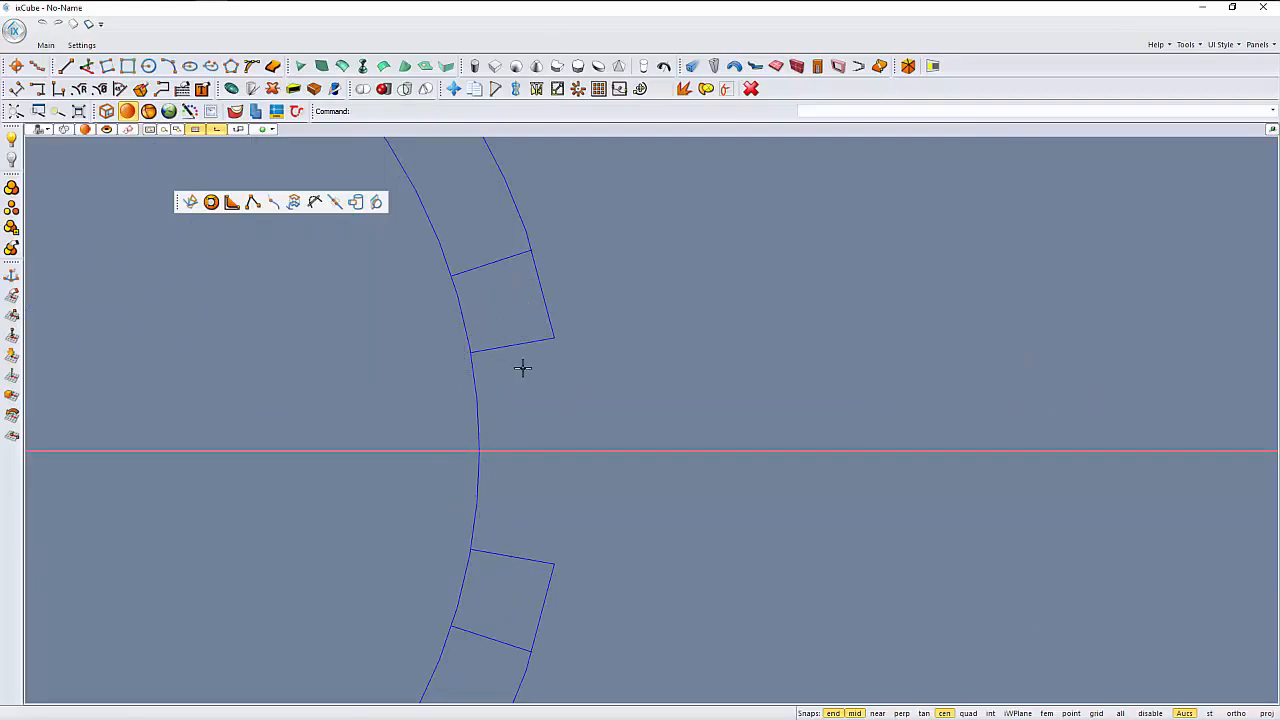
left_click(232, 203)
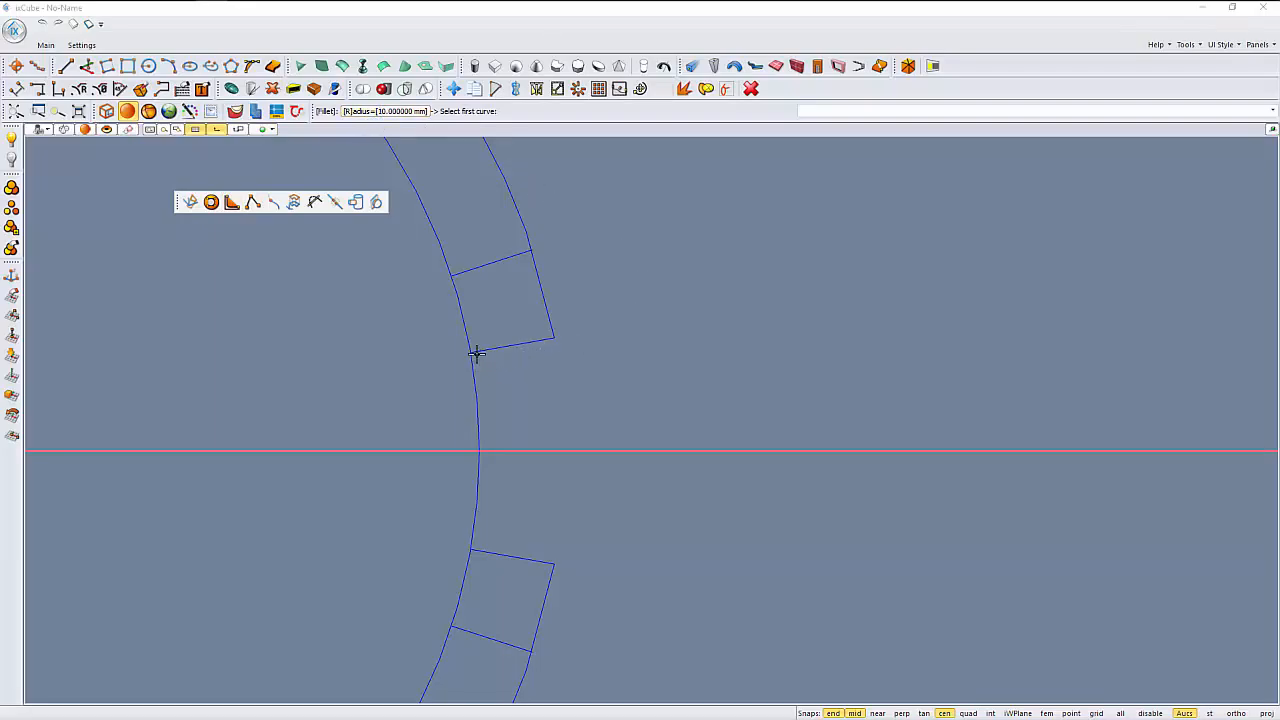
left_click(463, 326)
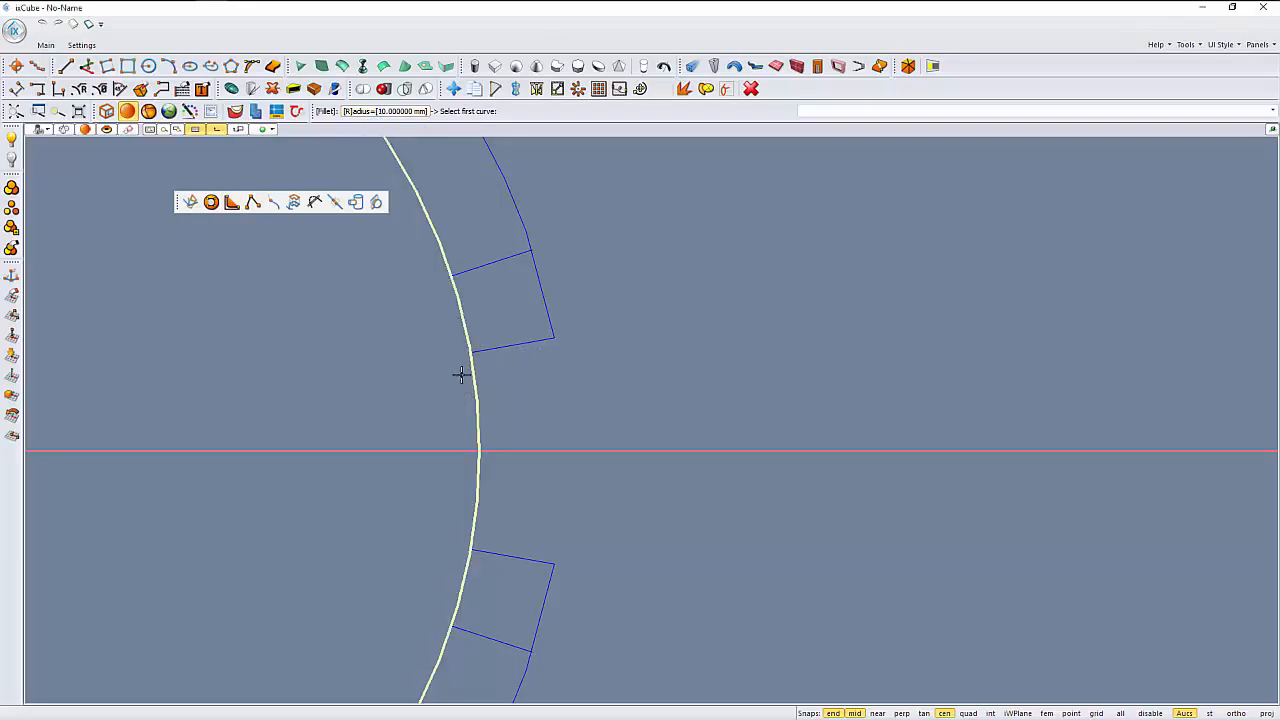
key("Escape")
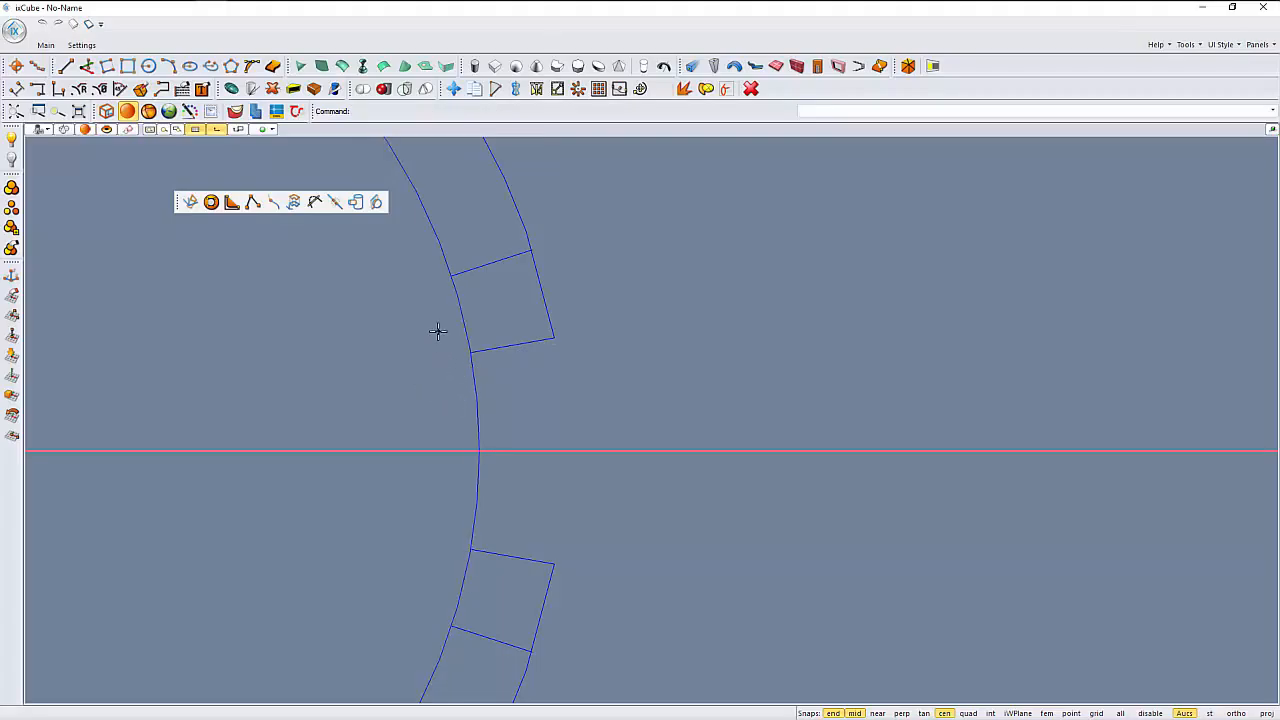
- Trim the inner circle against the two shallower radial segments, keeping only the short arc between them
left_click(315, 202)
left_click(506, 344)
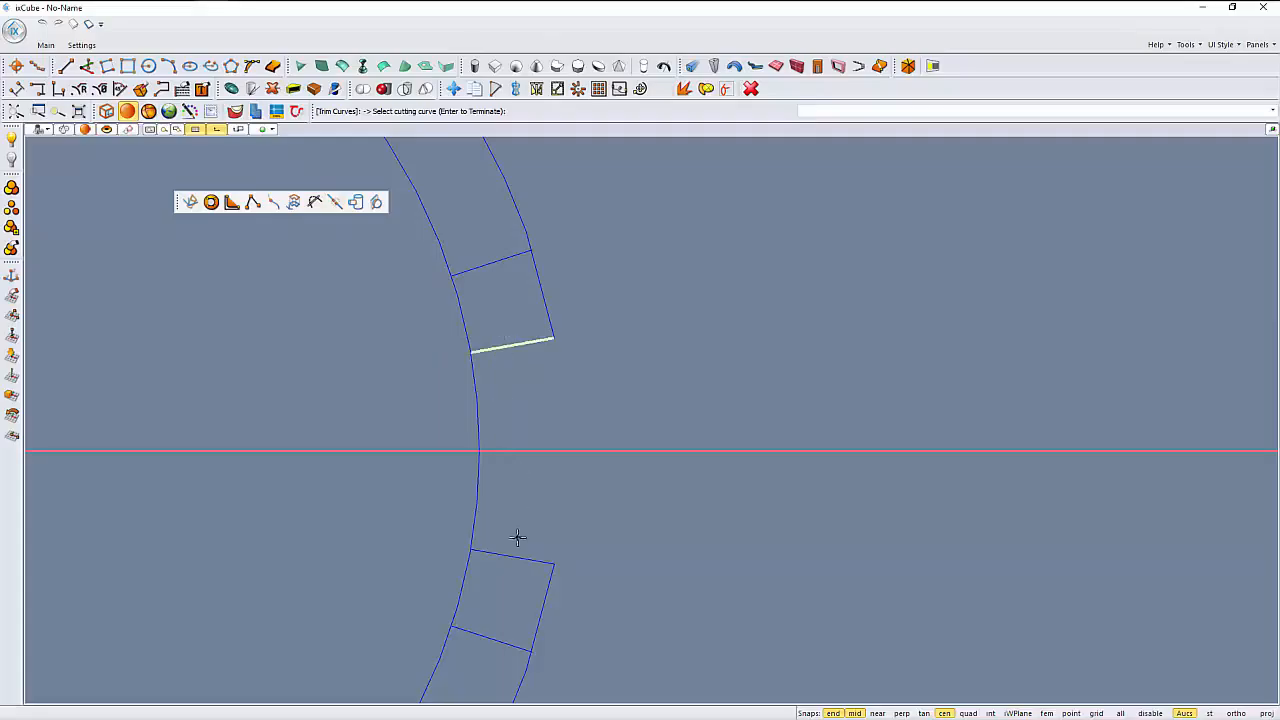
left_click(493, 556)
key("Return")
left_click(467, 333)
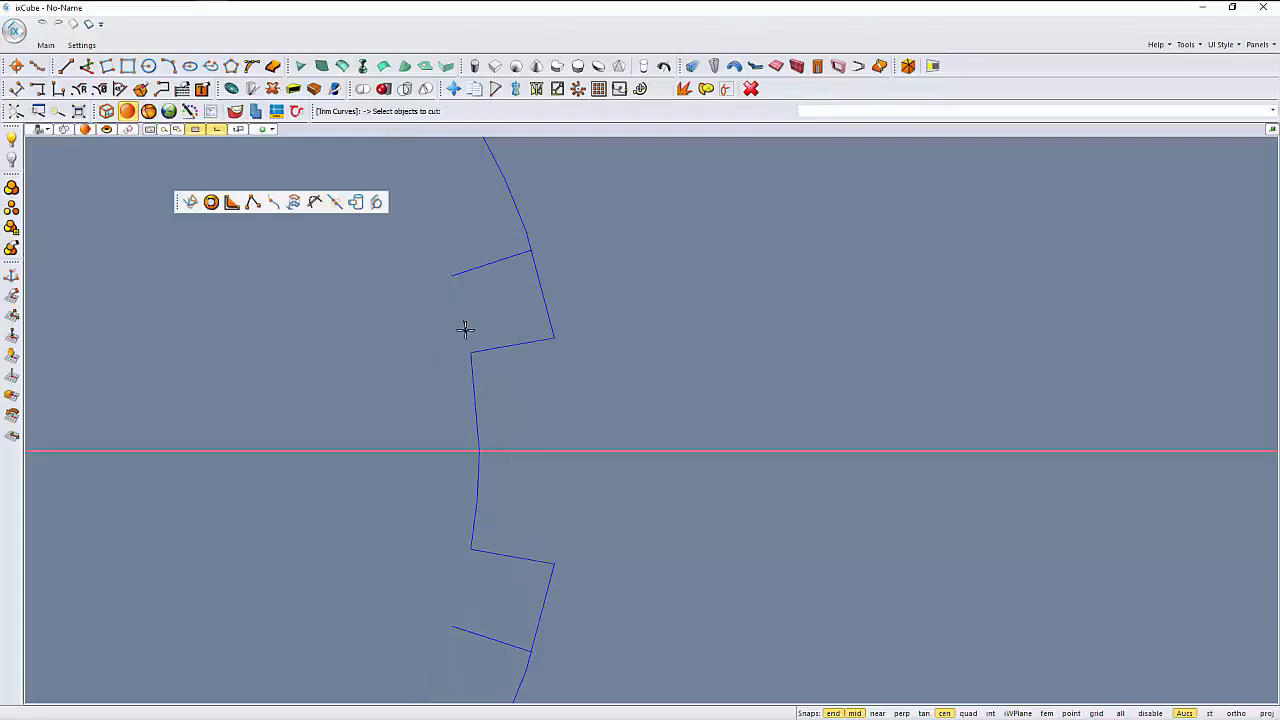
key("Return")
- Fillet both inner corners of the notch, where the short inner arc meets the two shallower radial segments
middle_click_drag(419, 398, 423, 380)
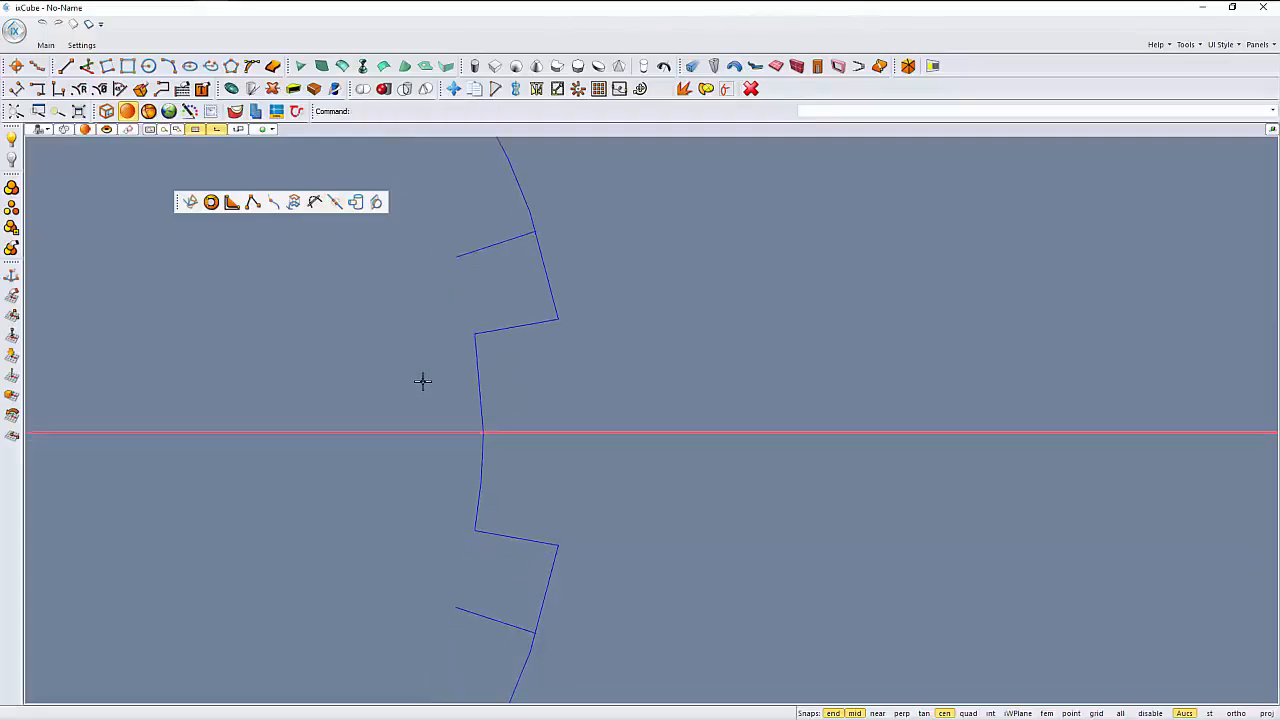
left_click(231, 202)
scroll(467, 346, "up", 2)
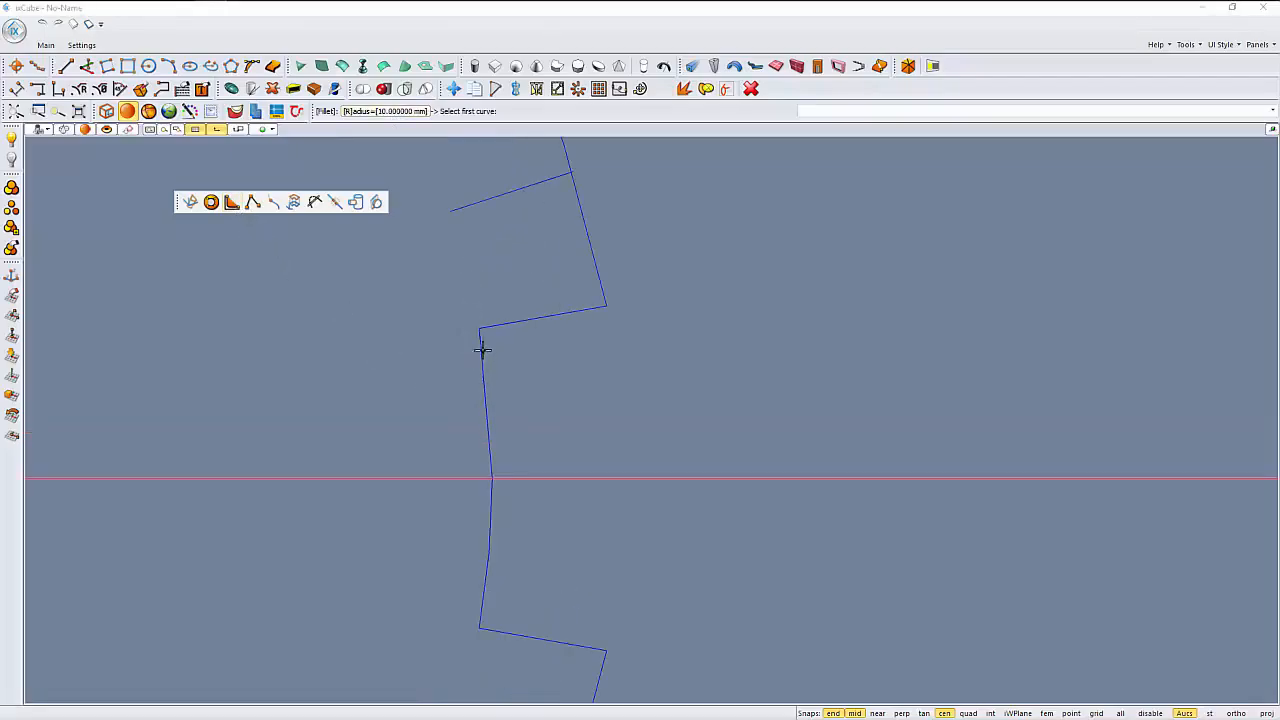
left_click(480, 346)
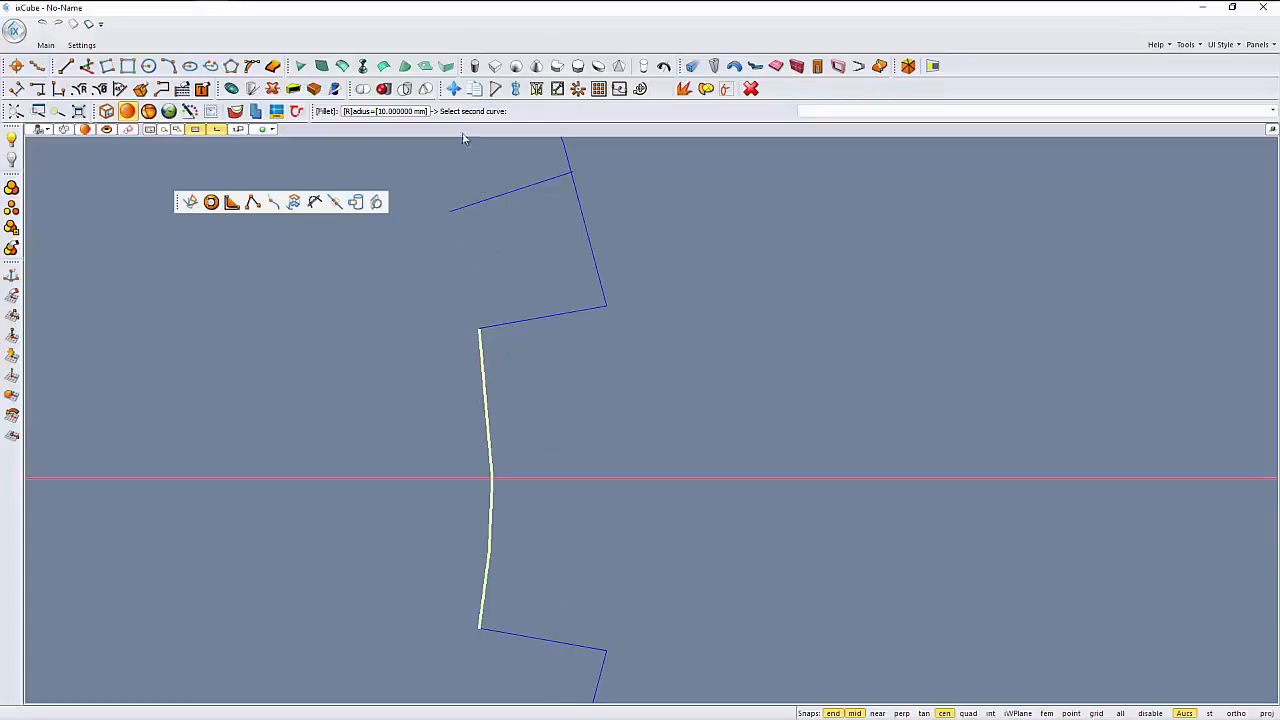
left_click(492, 324)
middle_click_drag(516, 521, 517, 379)
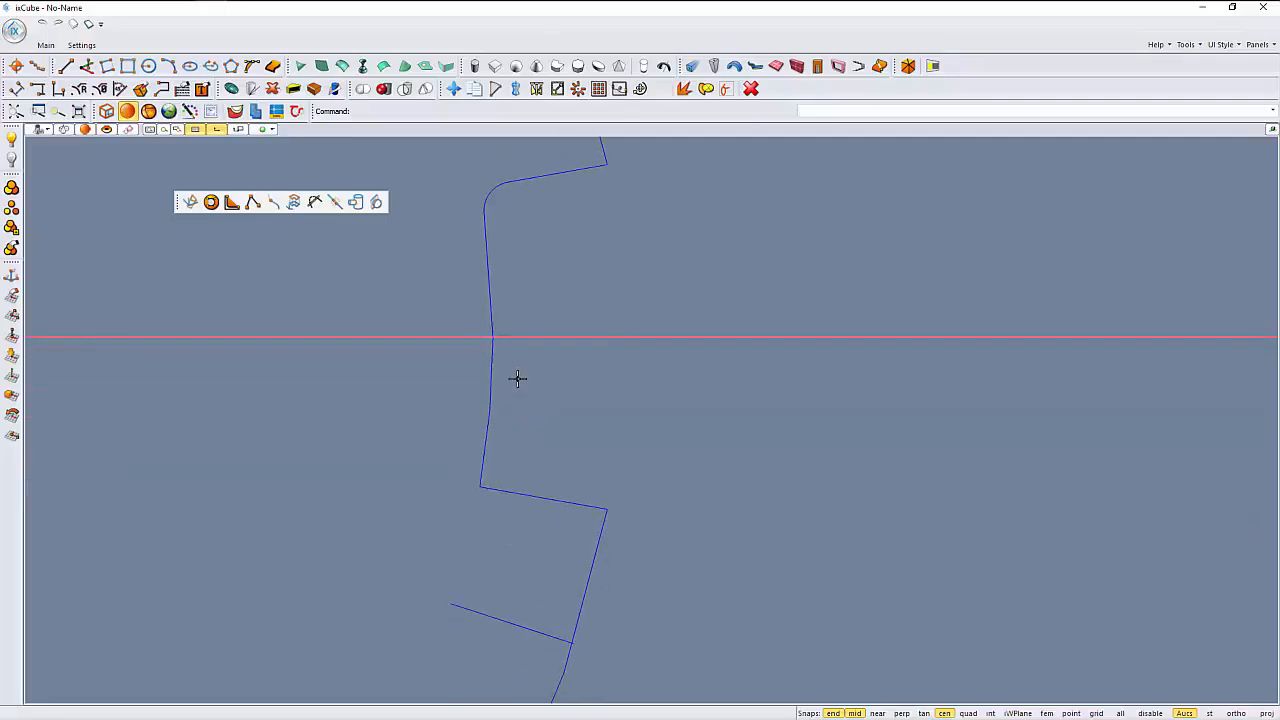
key("Return")
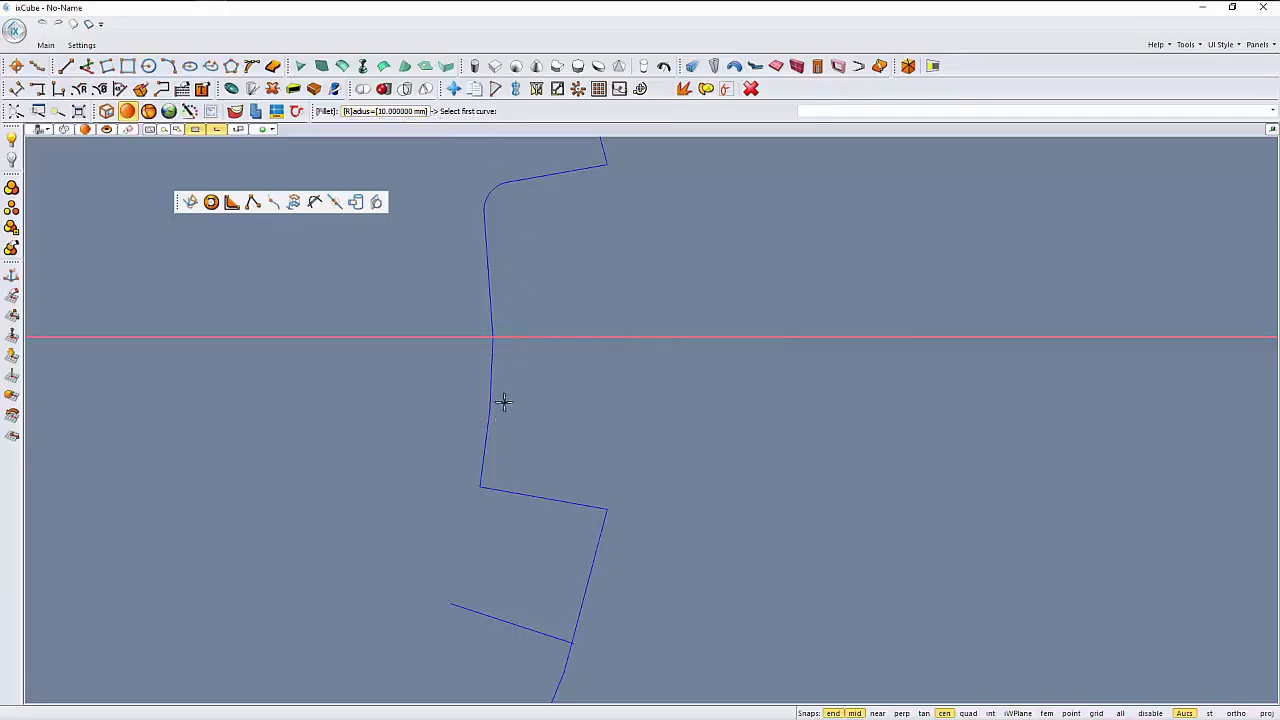
left_click(487, 444)
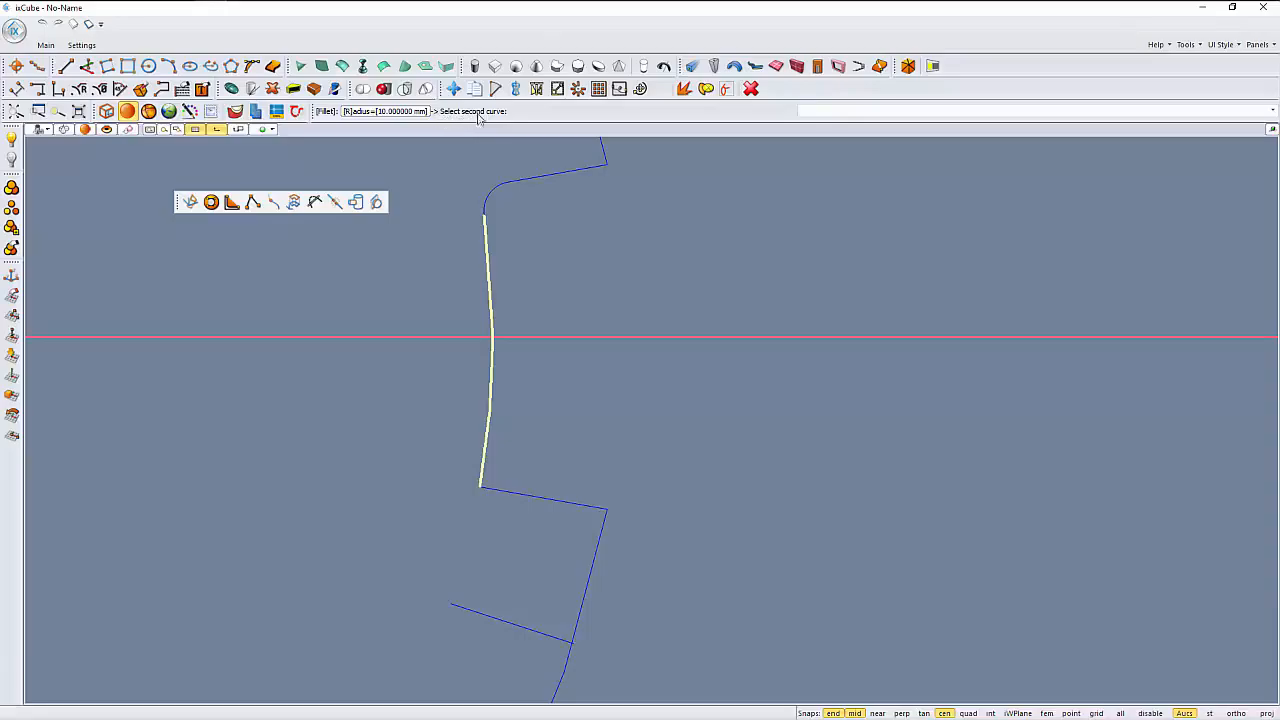
left_click(505, 493)
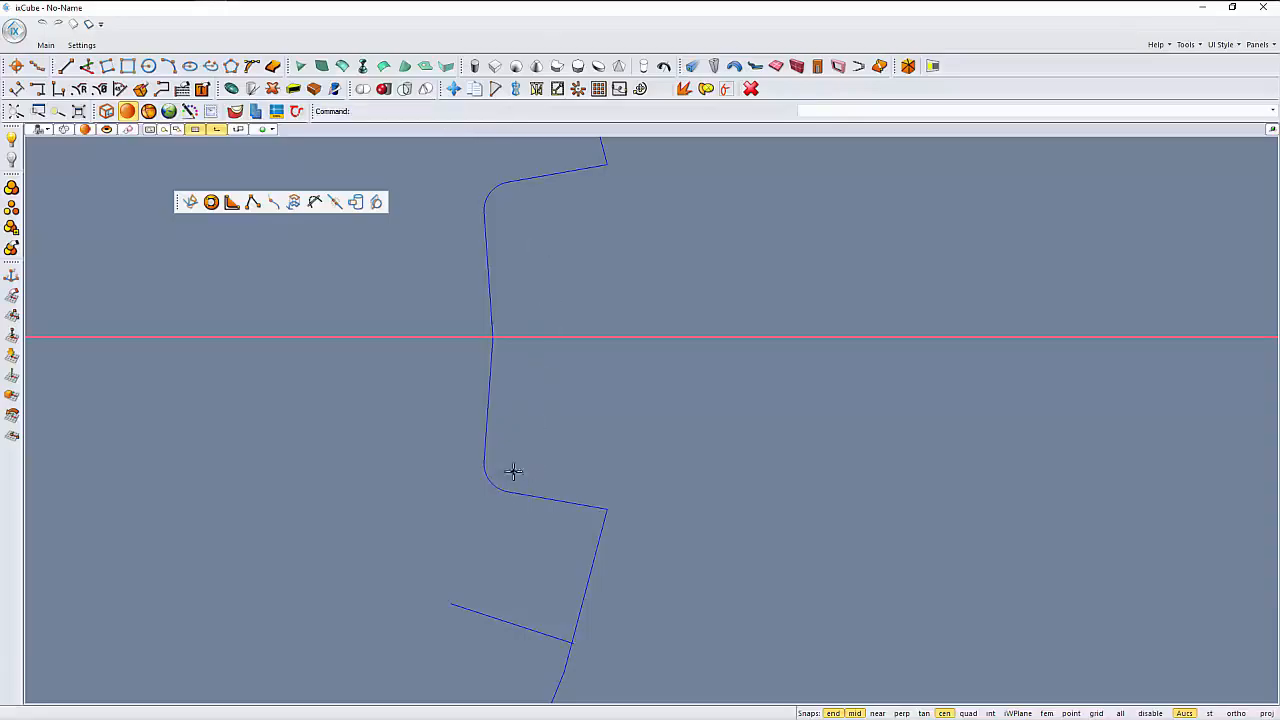
- Fillet the notch's upper outer corner, where the outer arc meets the upper shallow radial segment
middle_click_drag(520, 396, 492, 462)
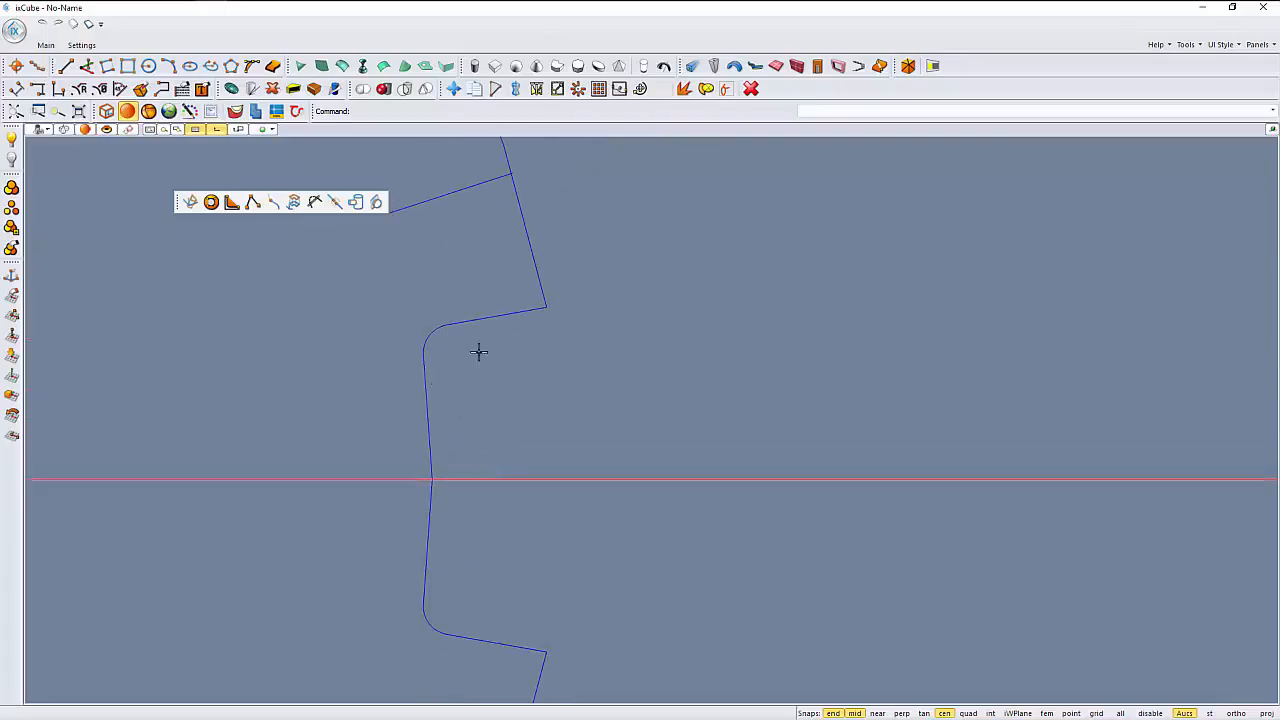
key("Return")
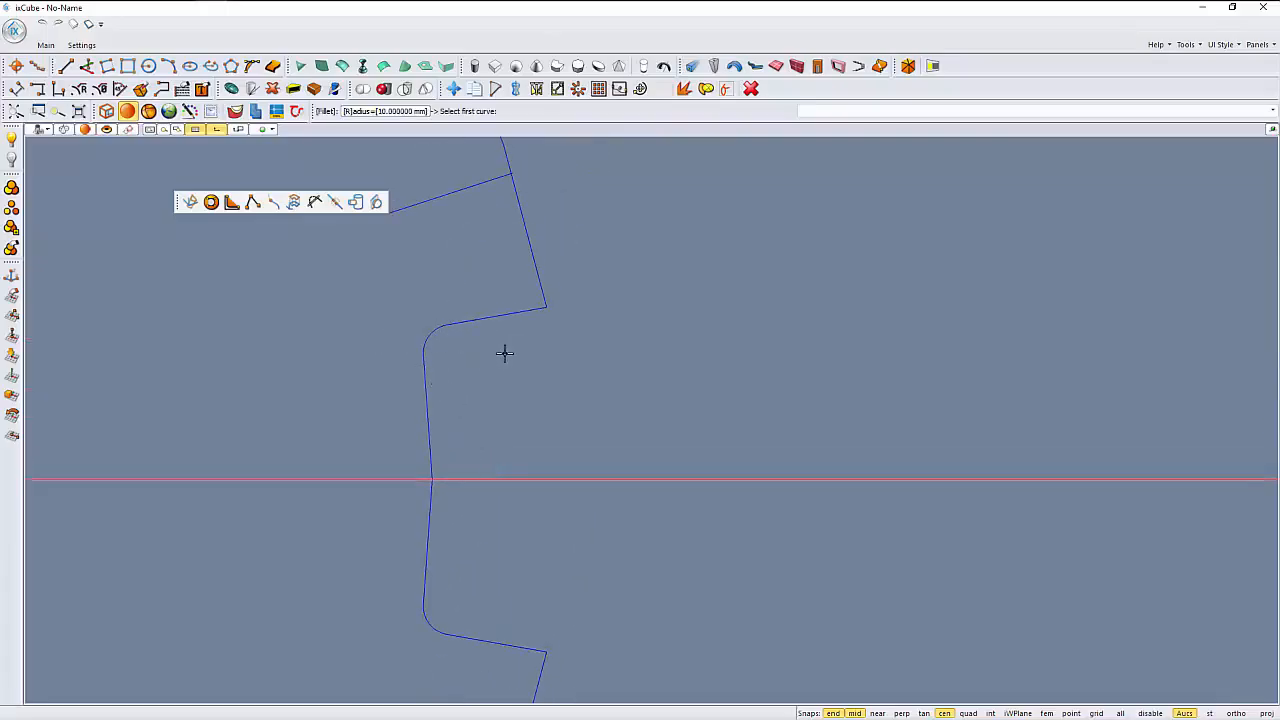
left_click(541, 292)
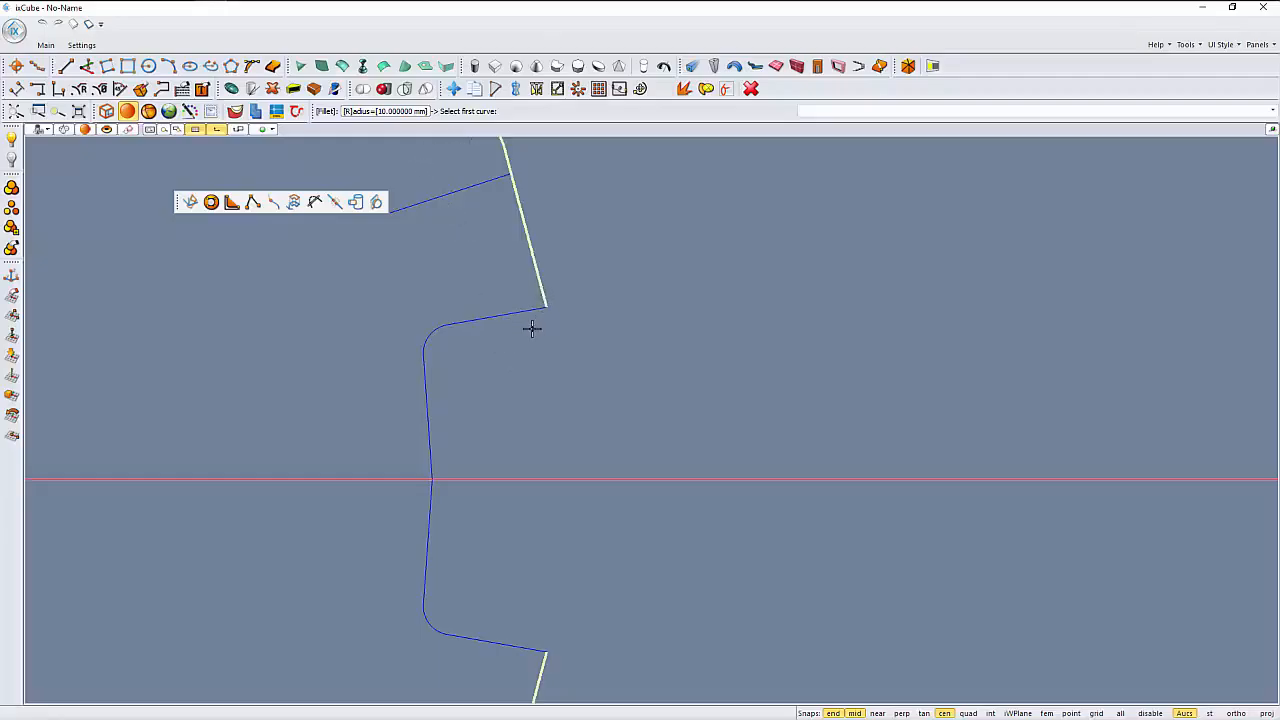
left_click(526, 310)
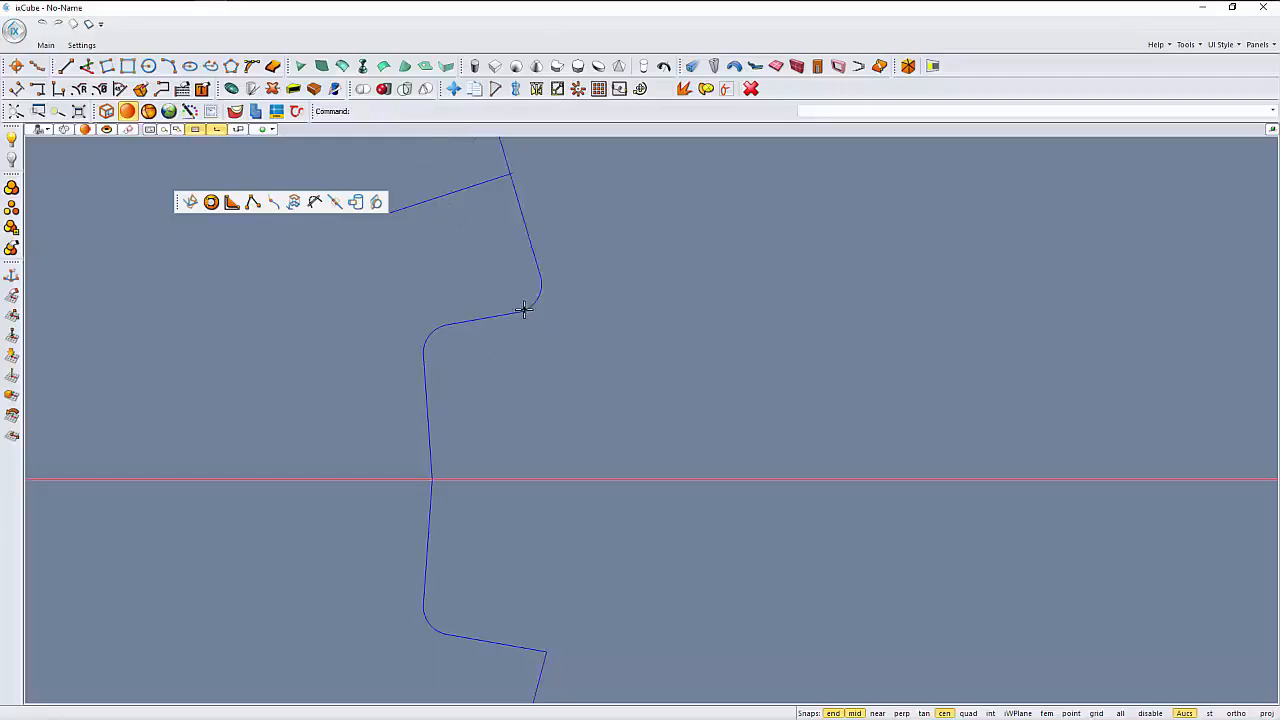
scroll(530, 380, "down", 2)
middle_click_drag(527, 398, 532, 277)
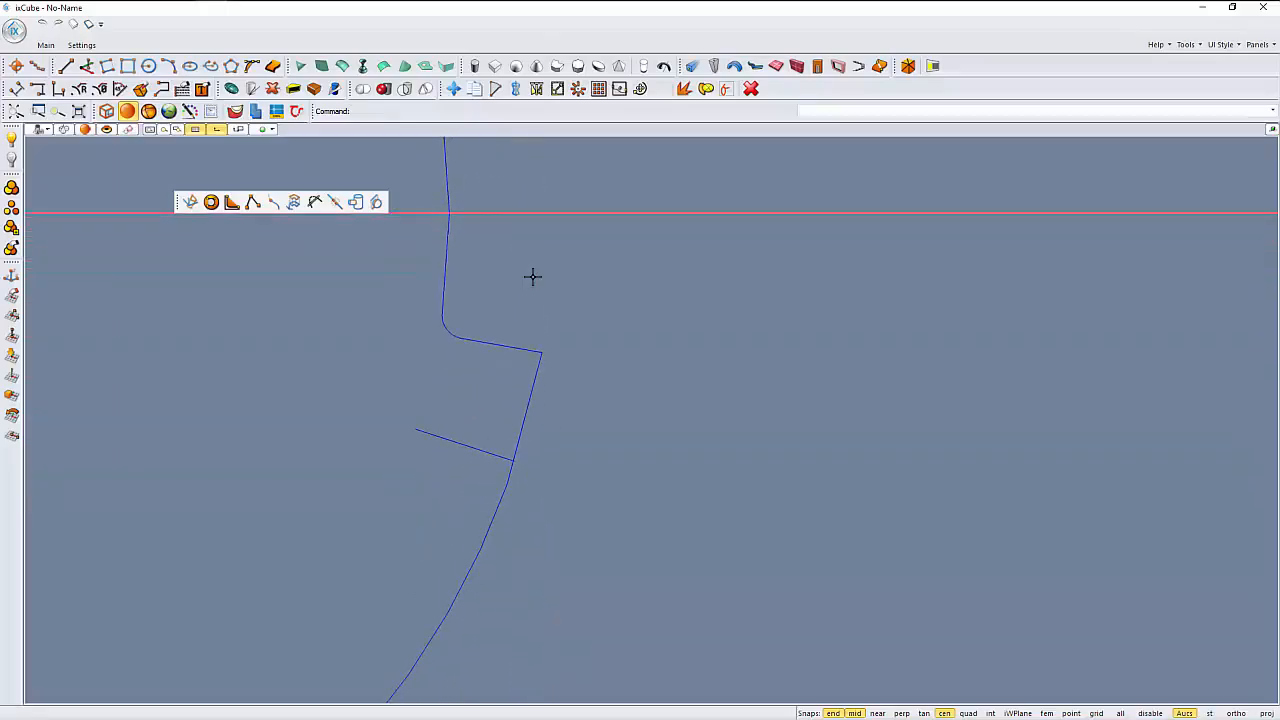
- Fillet the notch's lower outer corner, where the outer arc meets the lower shallow radial segment
key("Return")
scroll(530, 335, "up", 1)
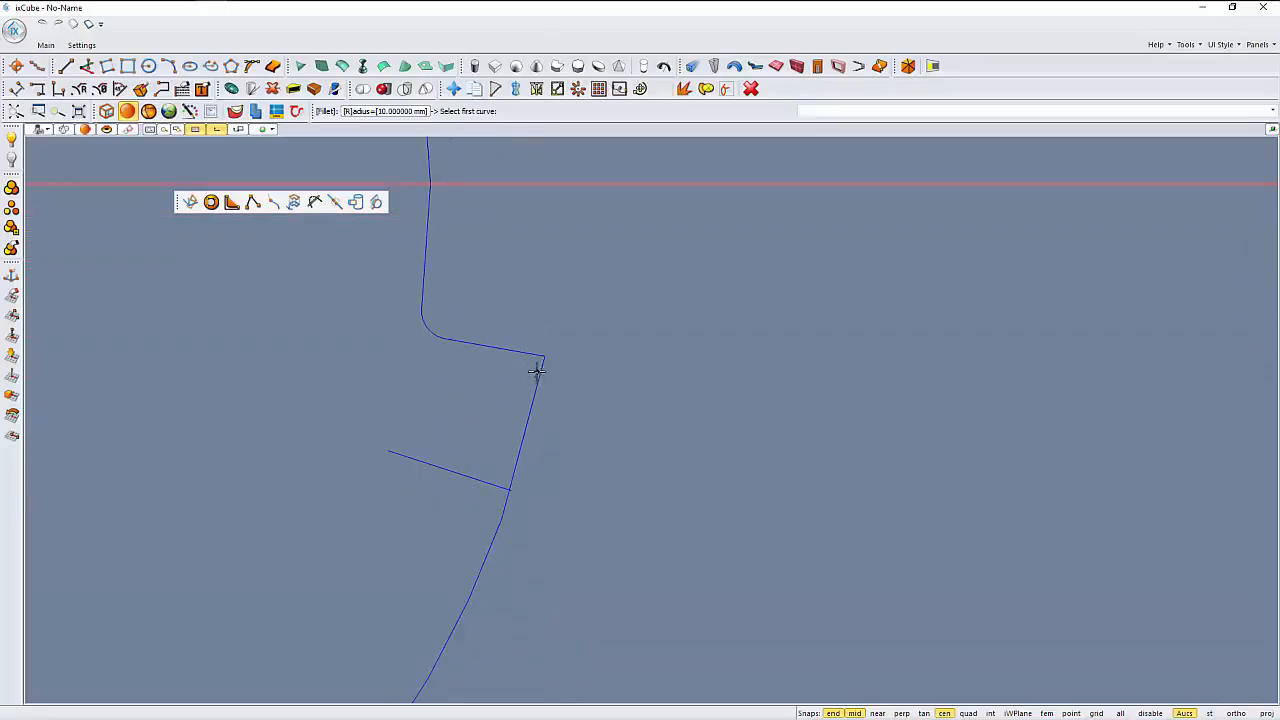
left_click(539, 373)
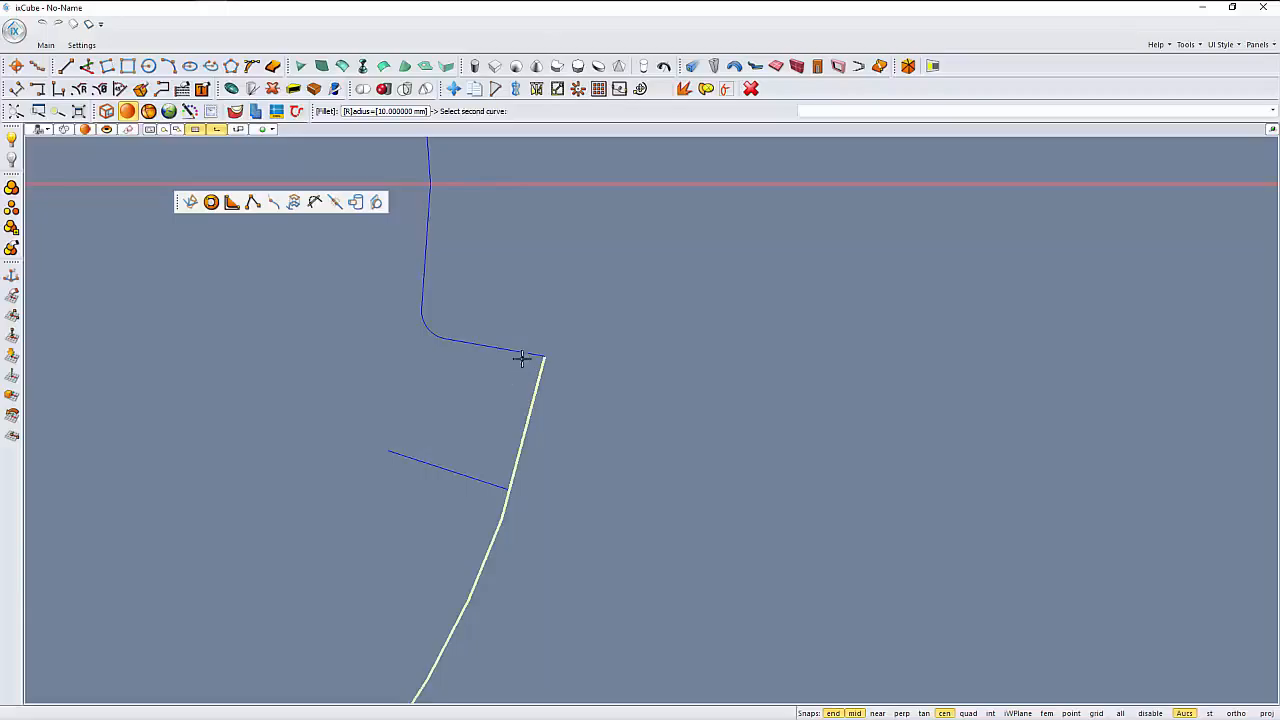
left_click(526, 354)
scroll(558, 388, "down", 4)
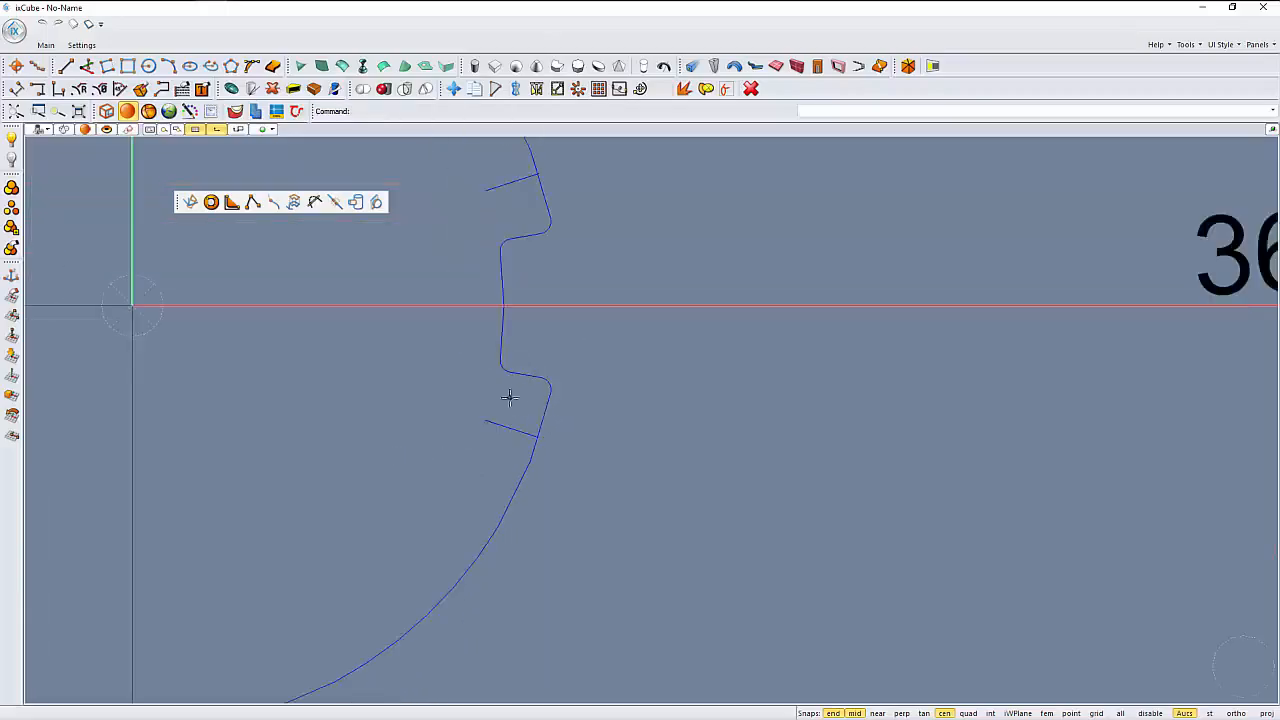
- Trim the outer circle against the two steeper radial segments, keeping only the portions between them and the notch
left_click(314, 202)
left_click(484, 236)
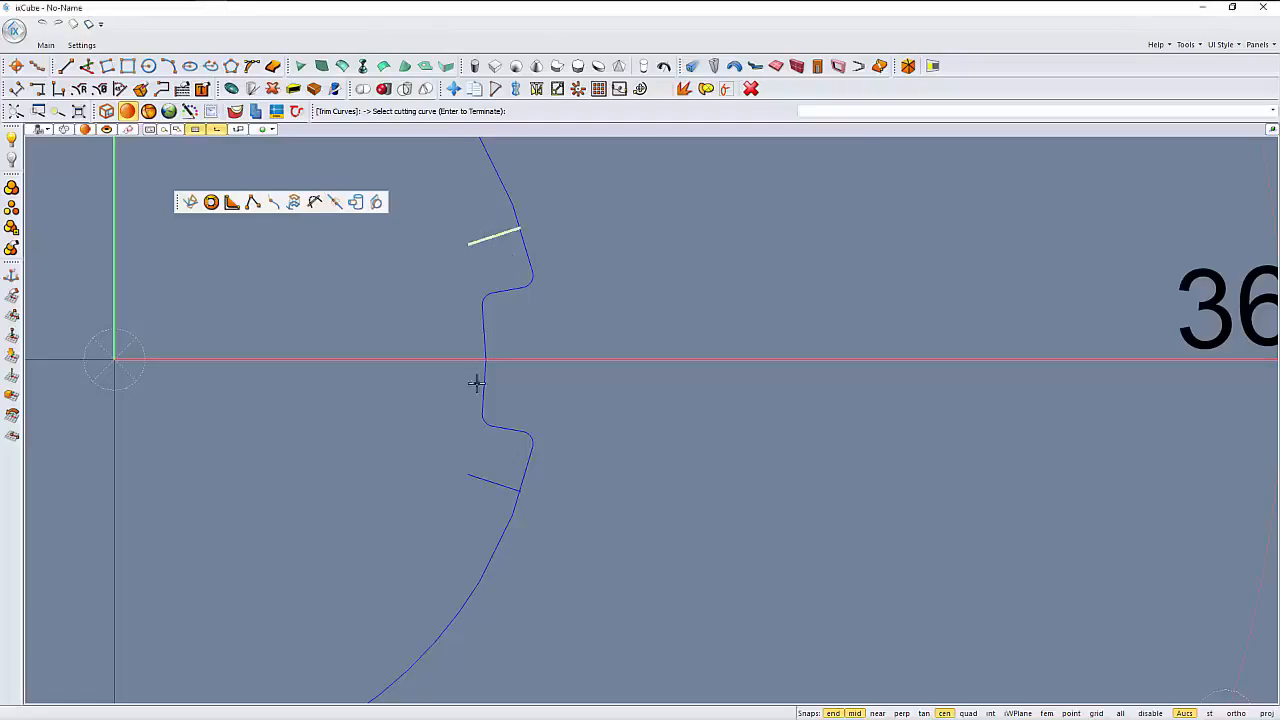
left_click(497, 485)
key("Return")
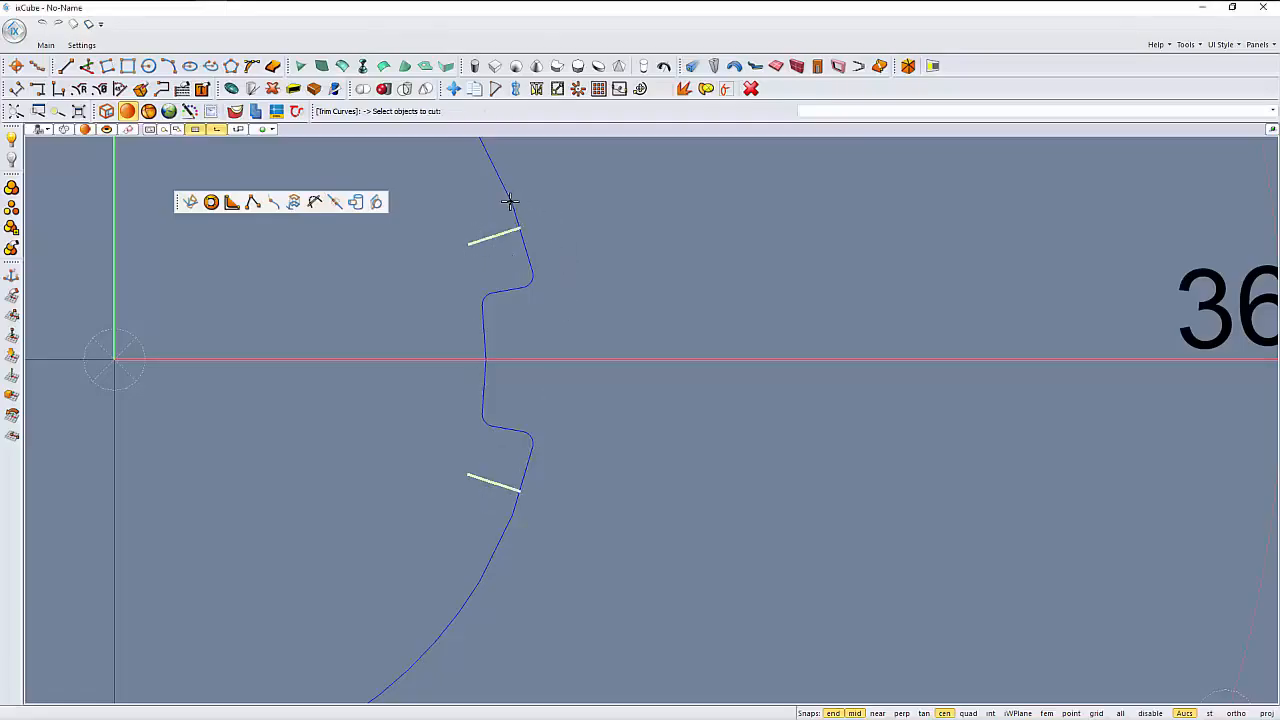
left_click(510, 202)
scroll(569, 383, "down", 2)
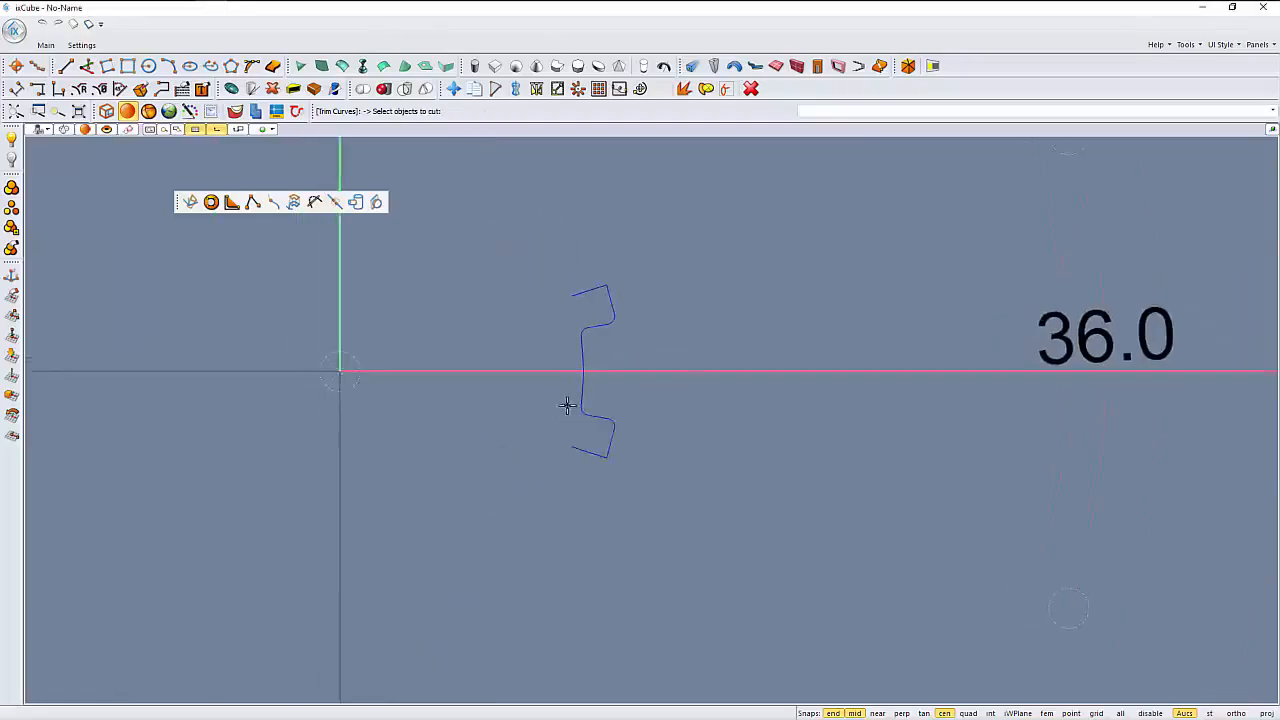
middle_click_drag(567, 405, 565, 417)
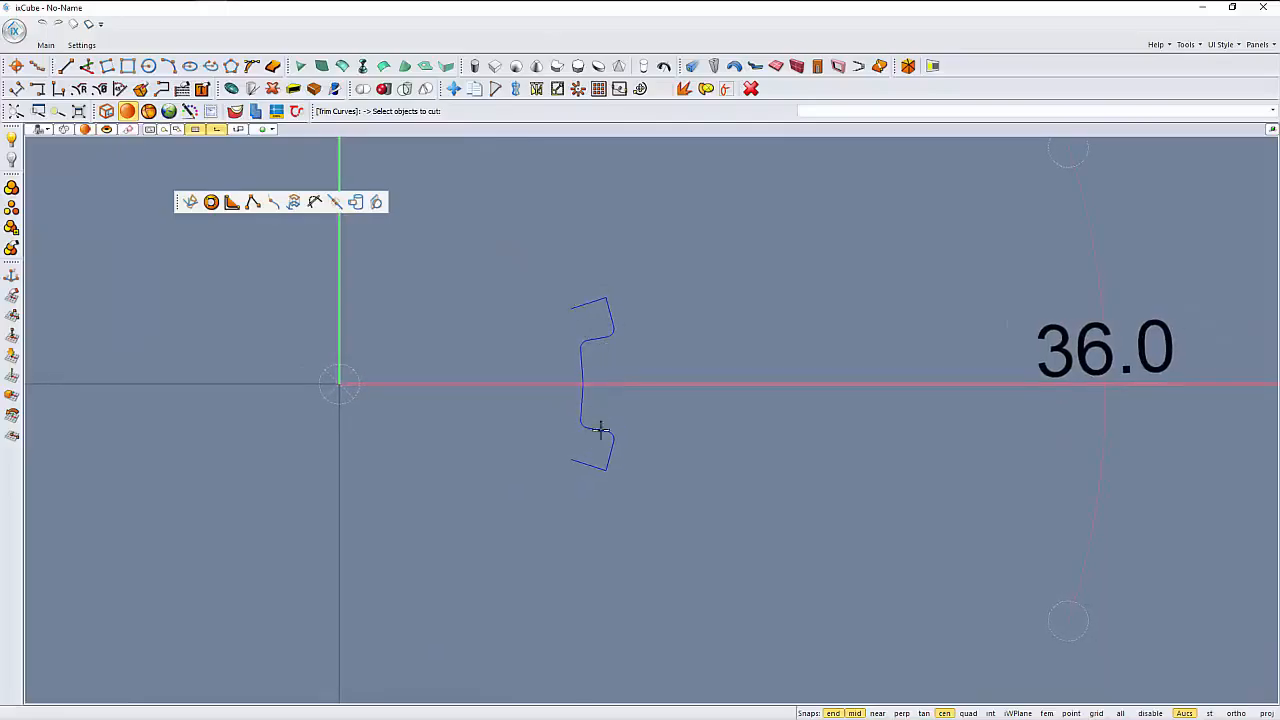
middle_click_drag(529, 449, 519, 449)
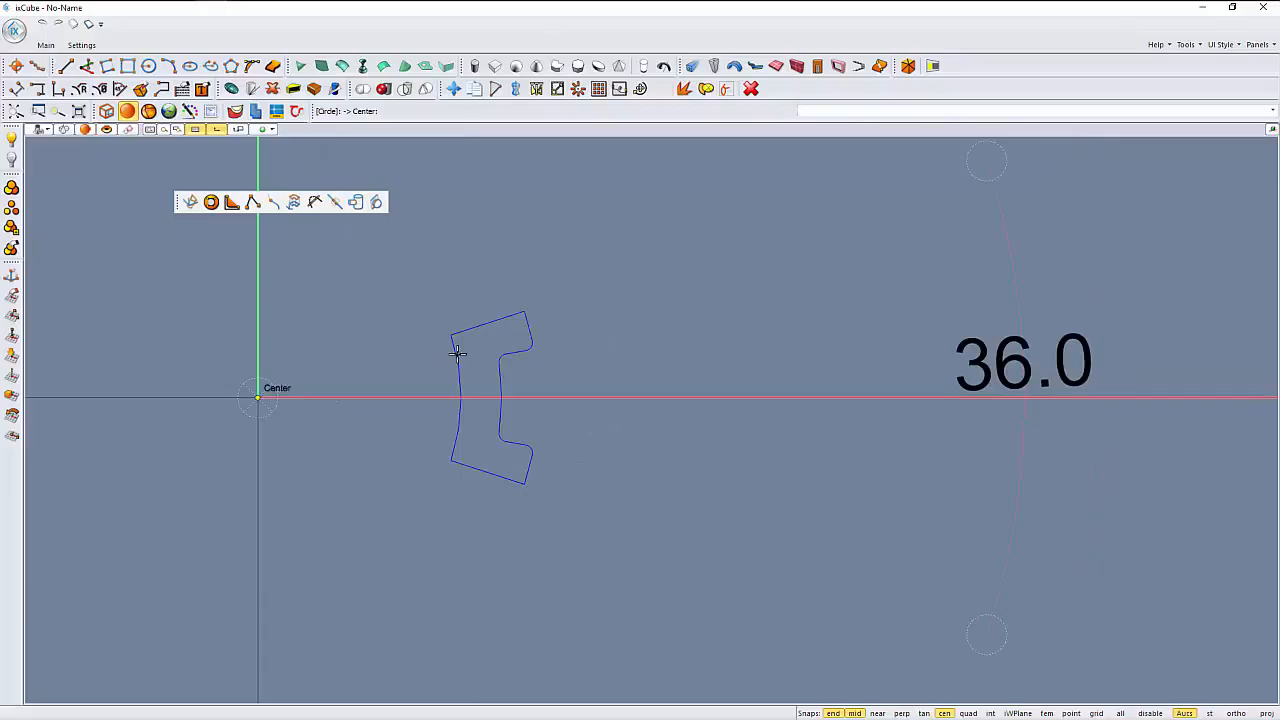
- Draw a circle of radius 15 centred on the origin, inside the notched outline
left_click(457, 352)
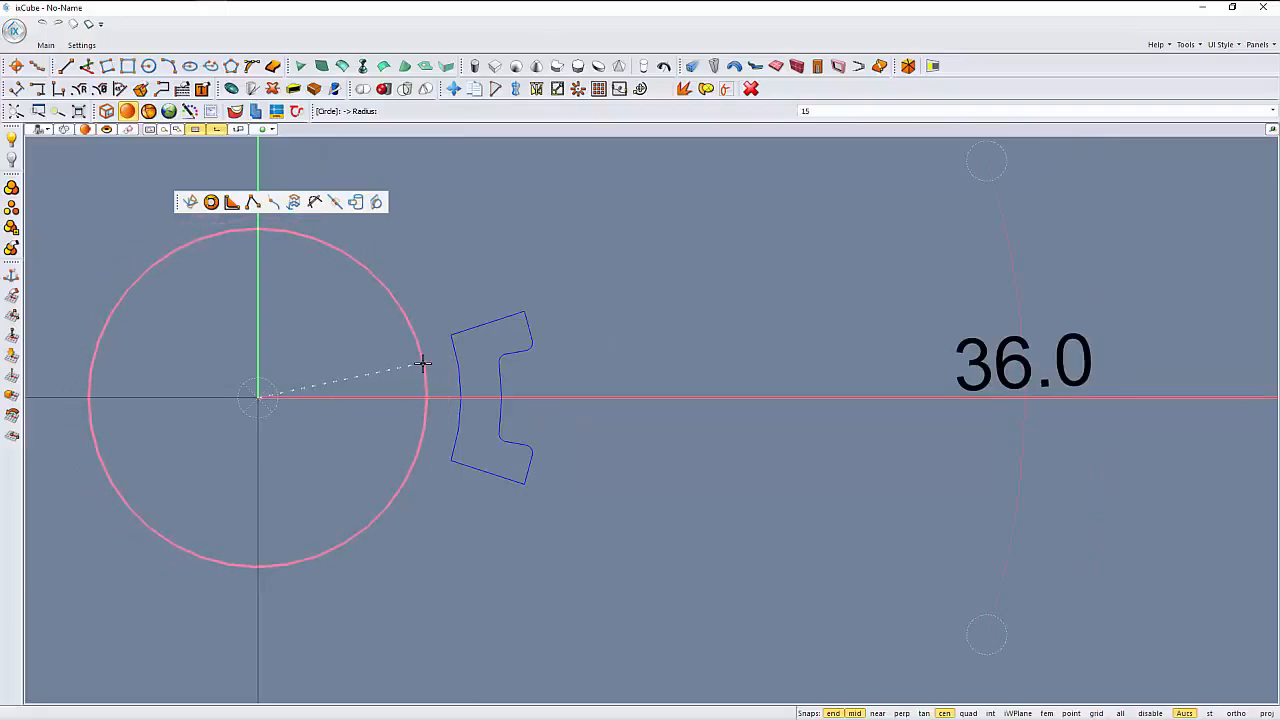
type("15")
key("Return")
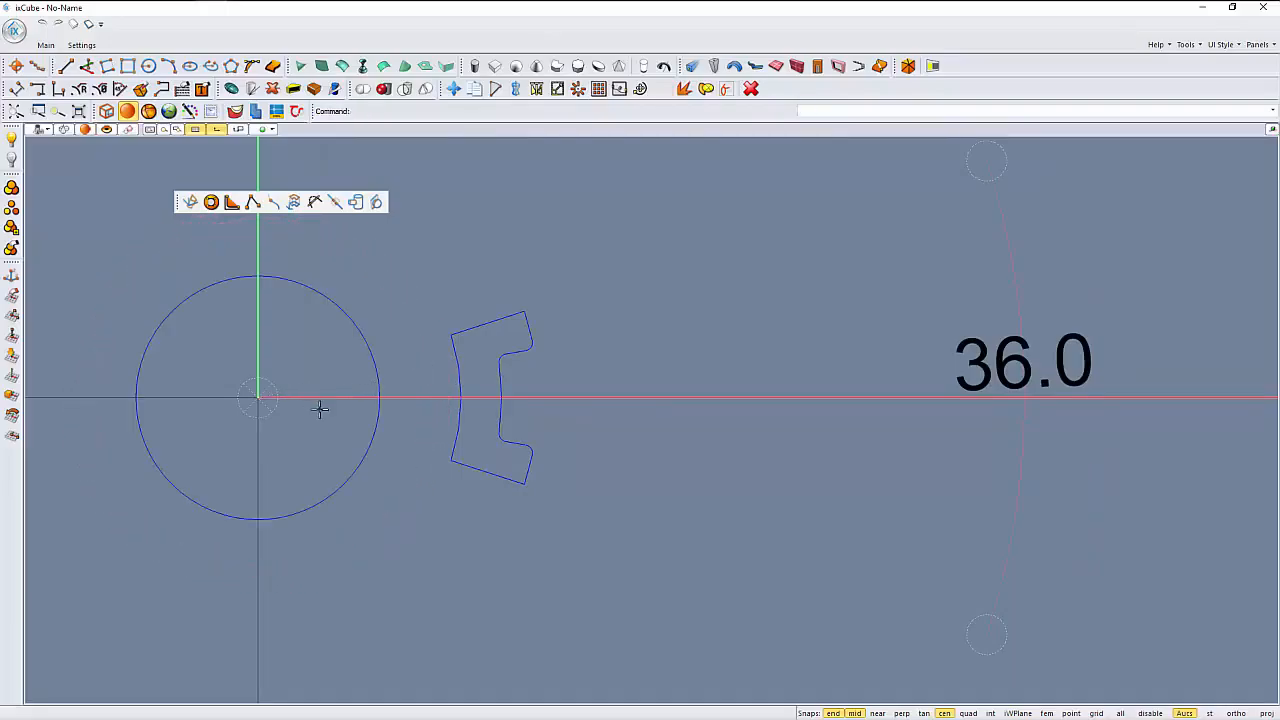
- Extend both steeper radial side lines inward to the radius 15 circle
left_click(273, 202)
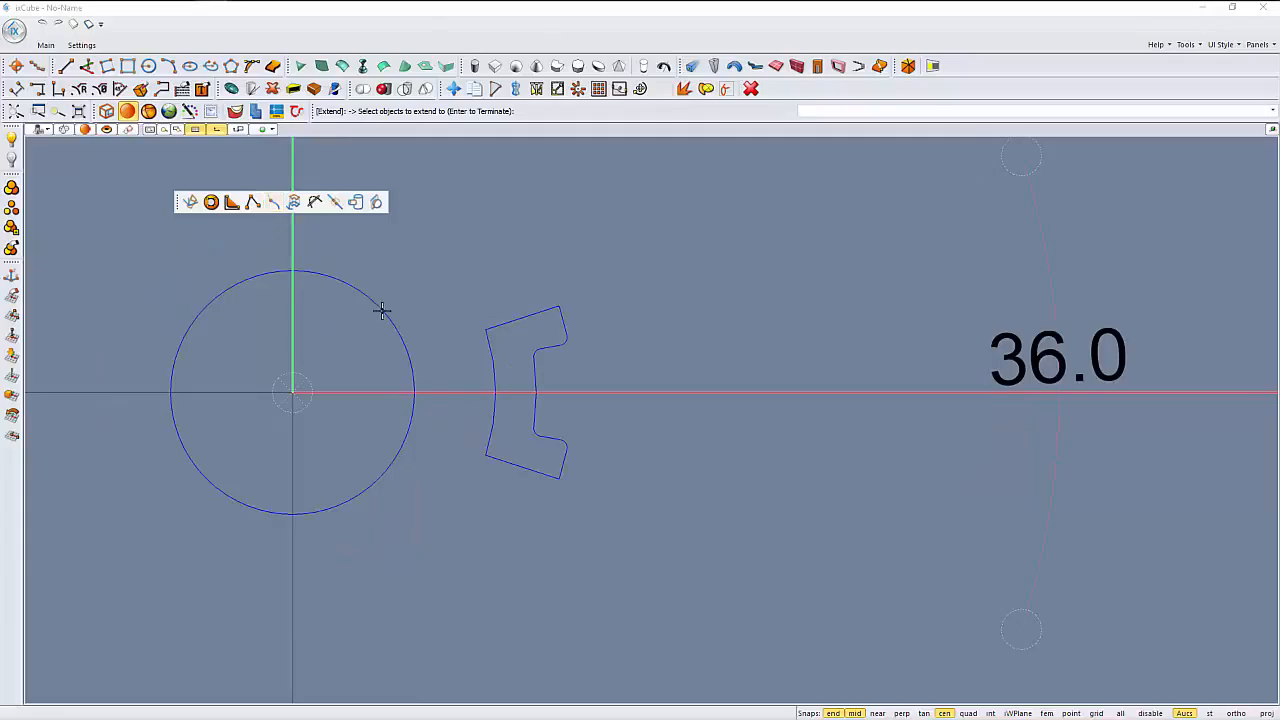
left_click(381, 310)
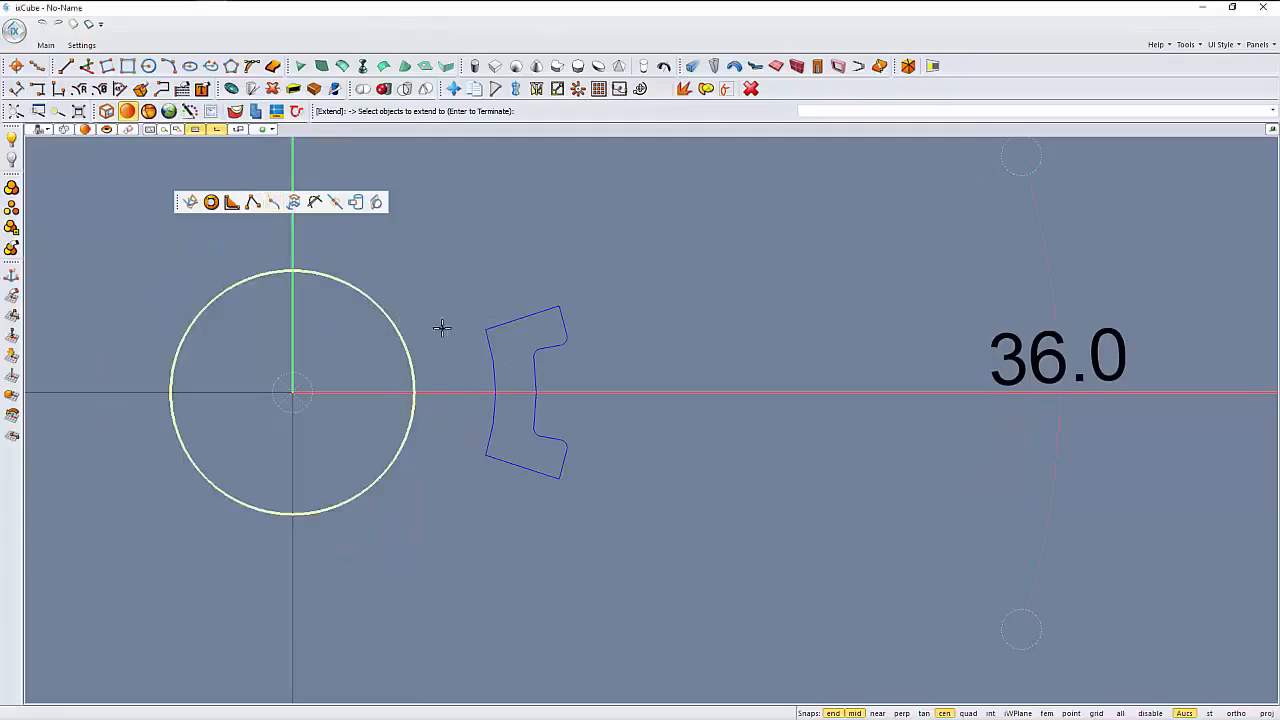
key("Return")
scroll(474, 320, "up", 2)
left_click(504, 330)
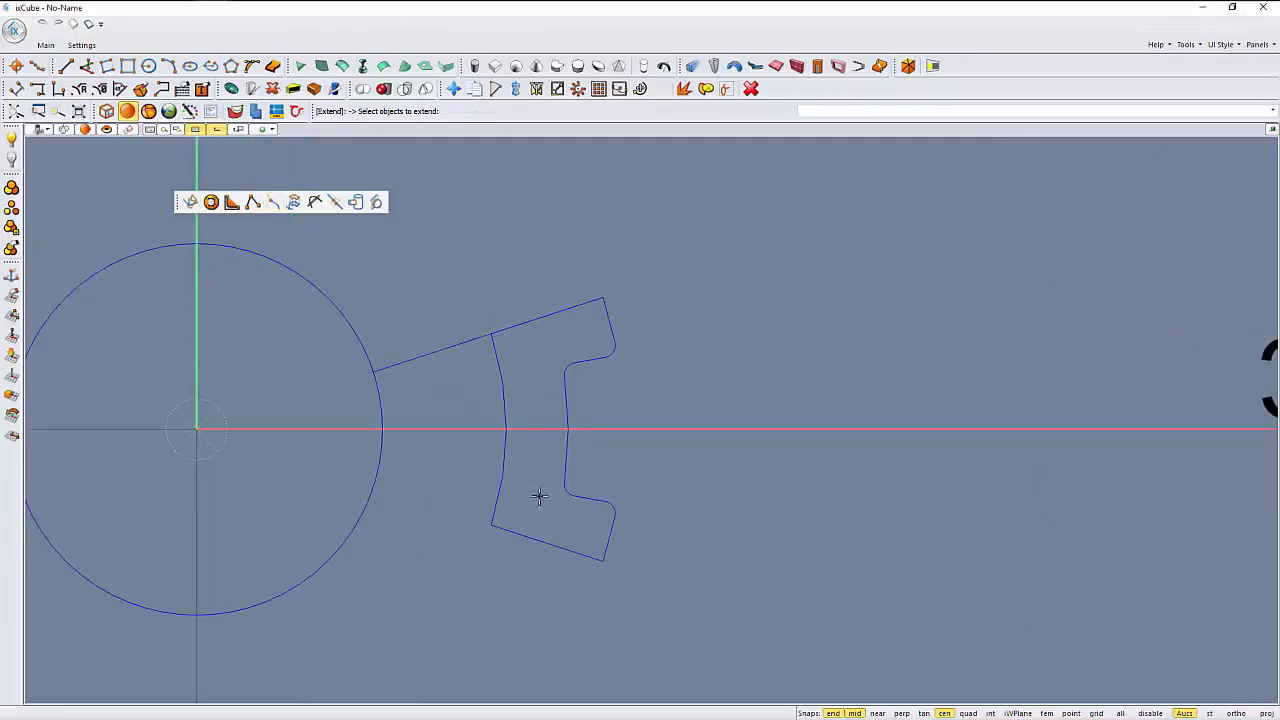
left_click(506, 530)
key("Escape")
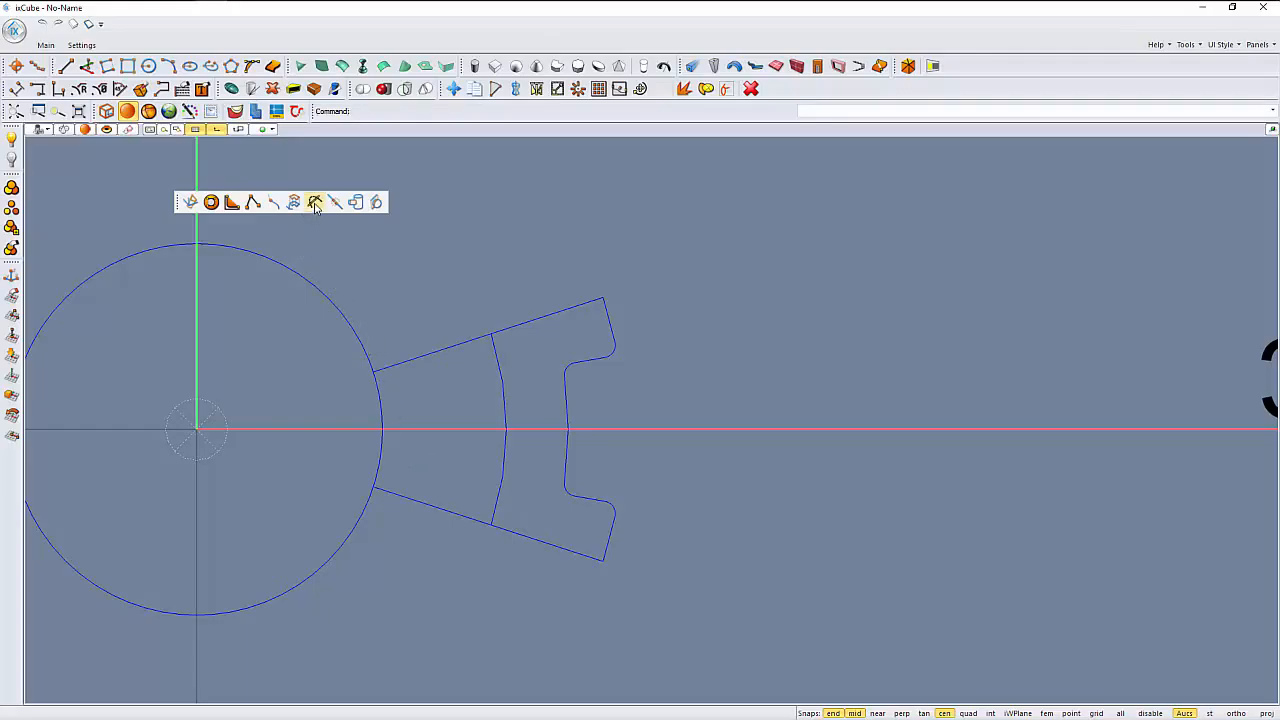
- Trim the radius 15 circle against the two extended radial lines, keeping only the short arc between them
left_click(314, 202)
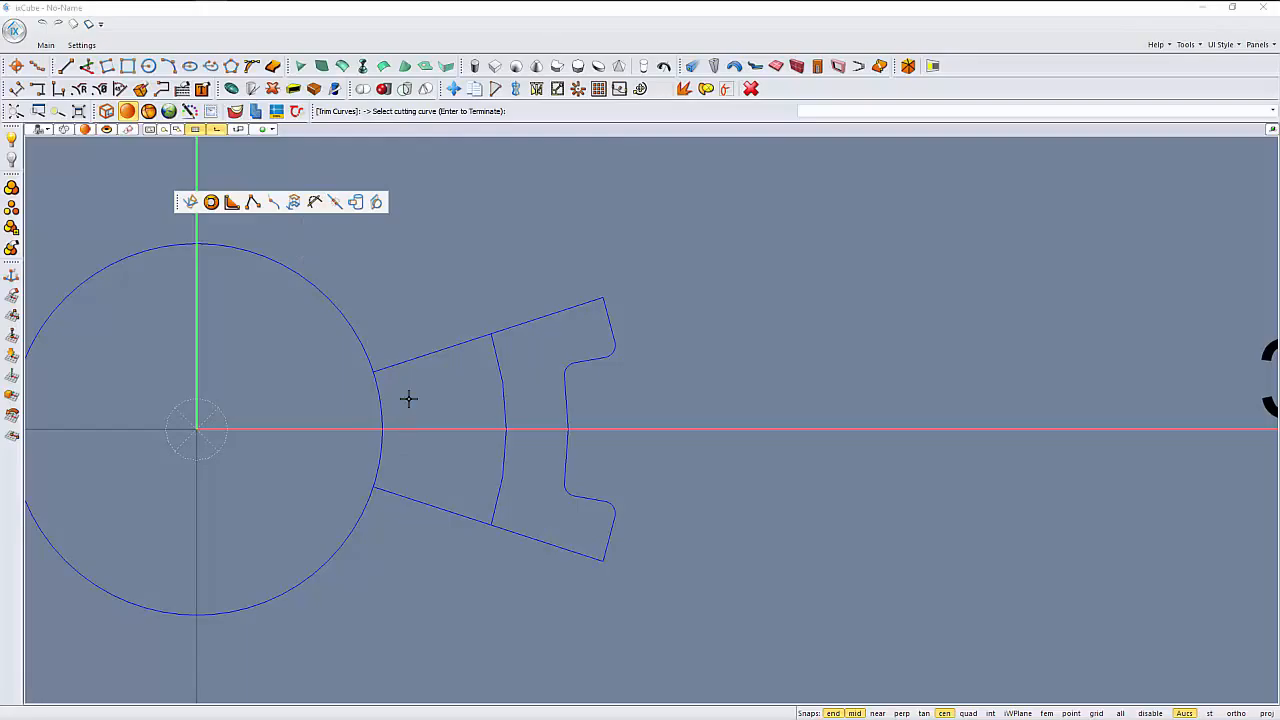
left_click(414, 357)
left_click(374, 488)
key("Return")
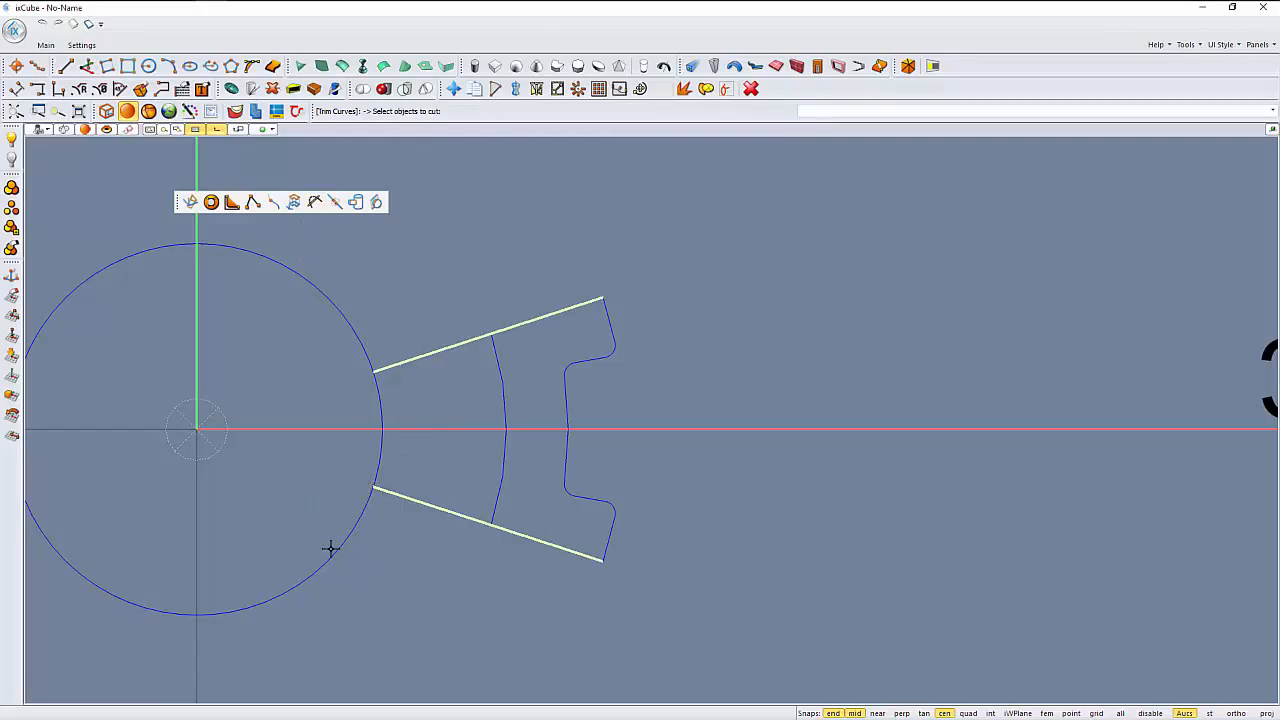
left_click(334, 557)
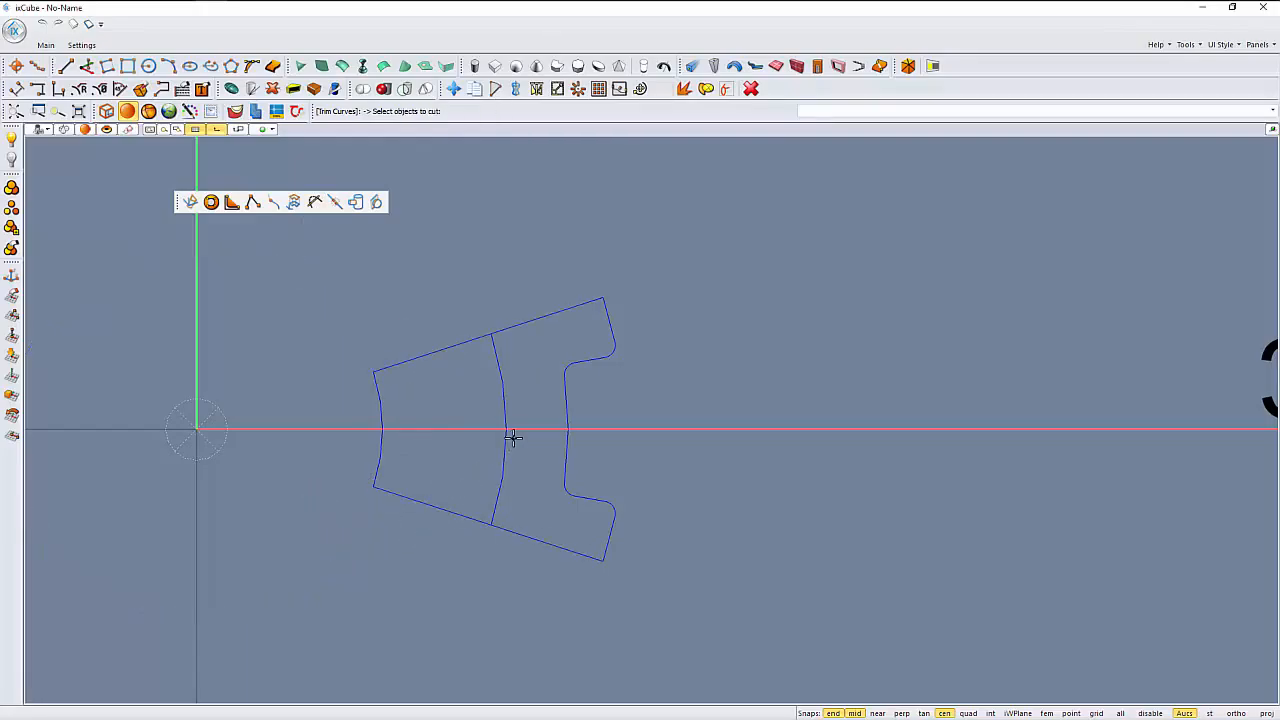
key("Return")
- Delete the middle arc and both radial side lines, keeping only the innermost arc and the notched outer profile
left_click_drag(516, 444, 478, 418)
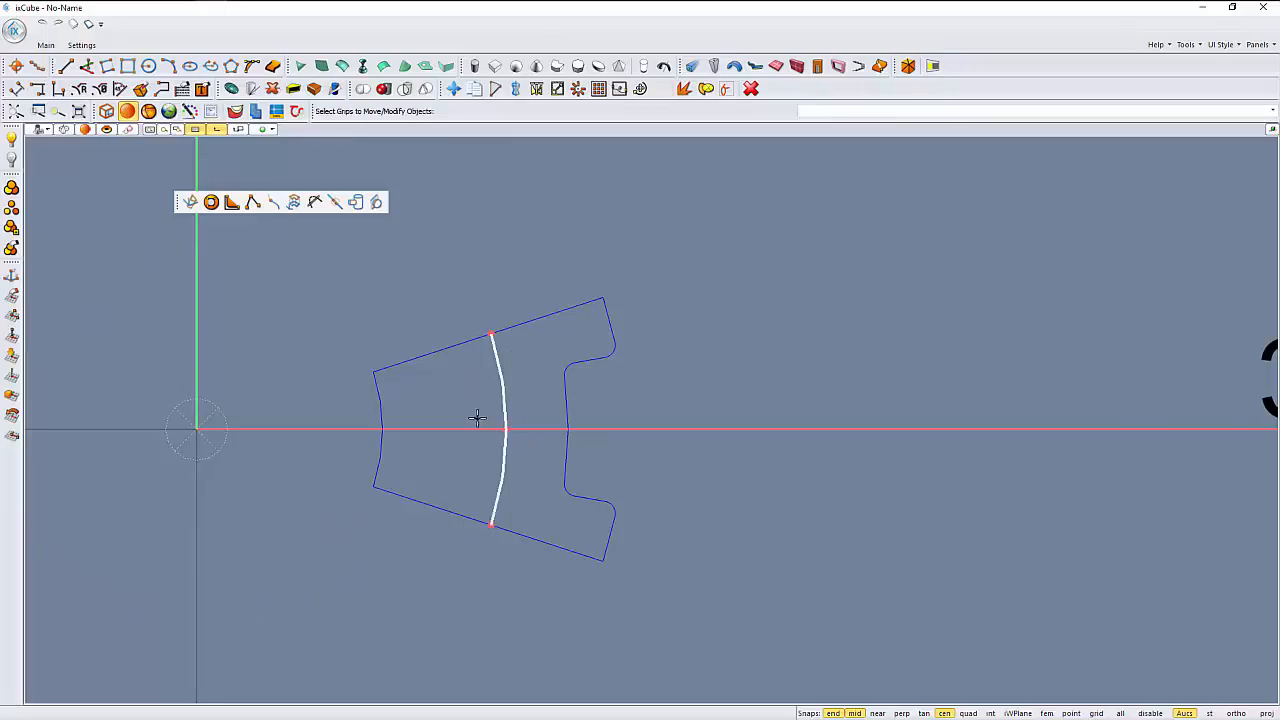
key("Delete")
scroll(490, 415, "down", 1)
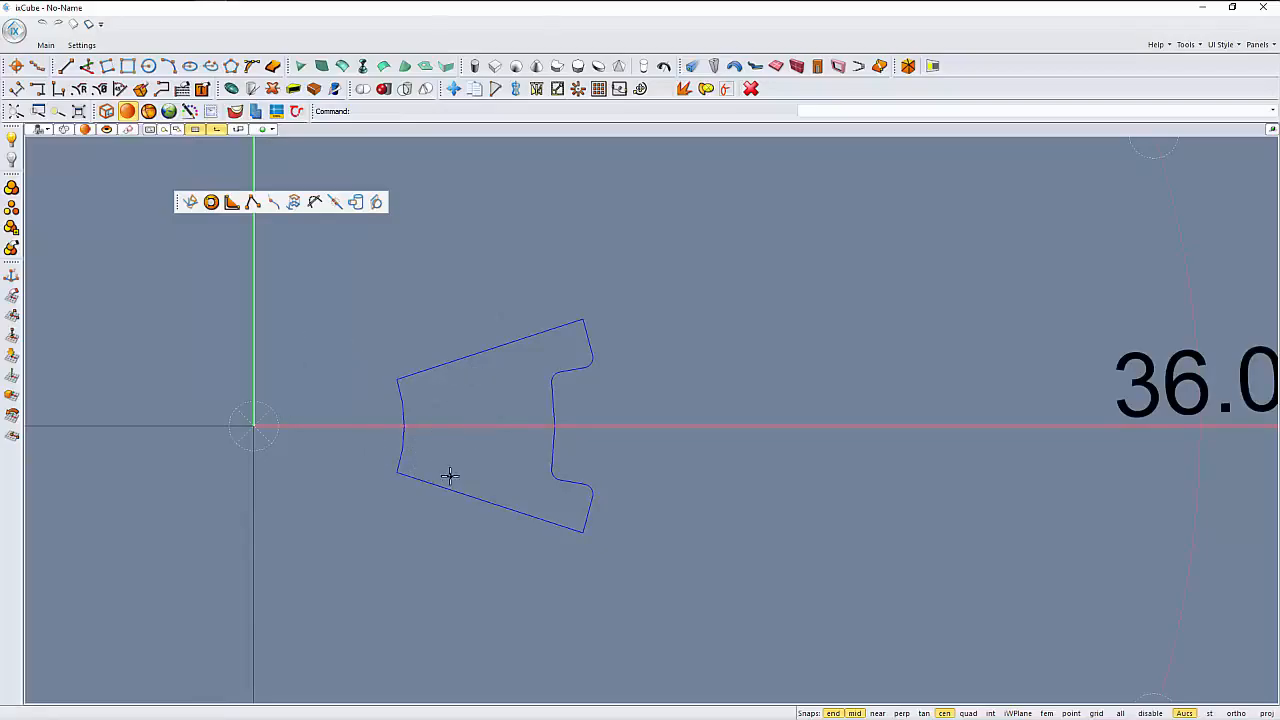
left_click(480, 498)
left_click(452, 361)
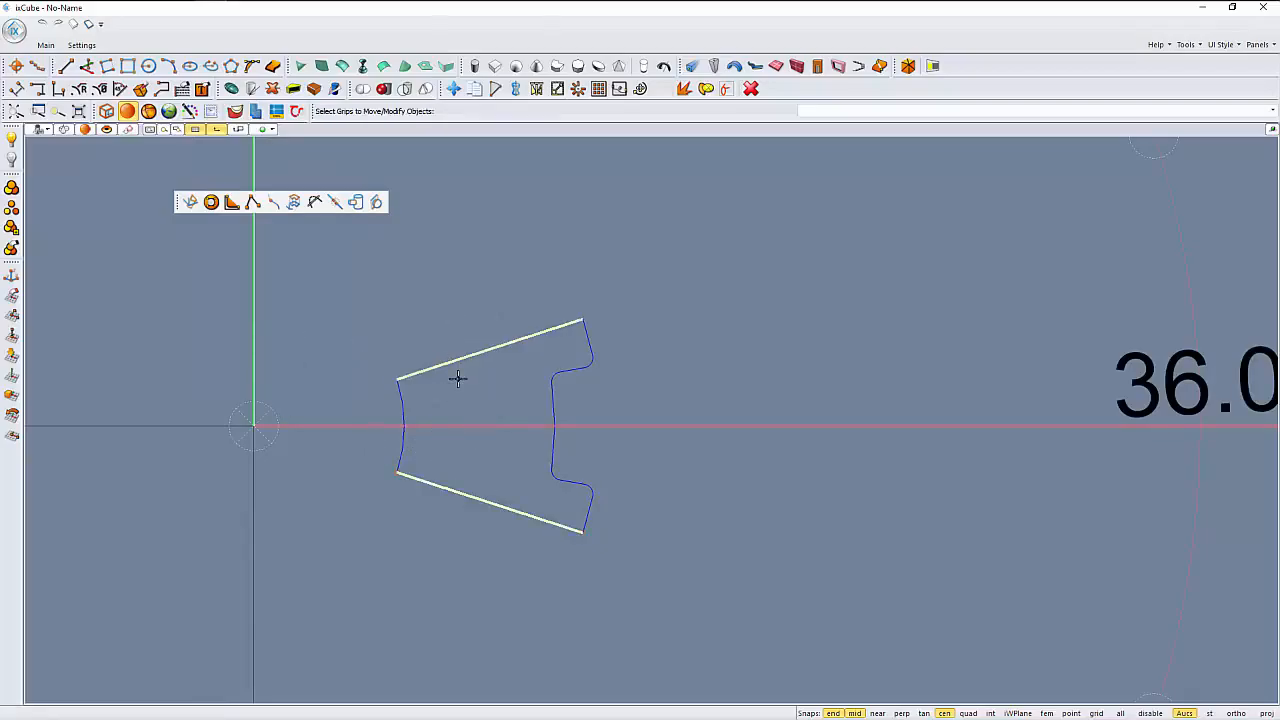
key("Delete")
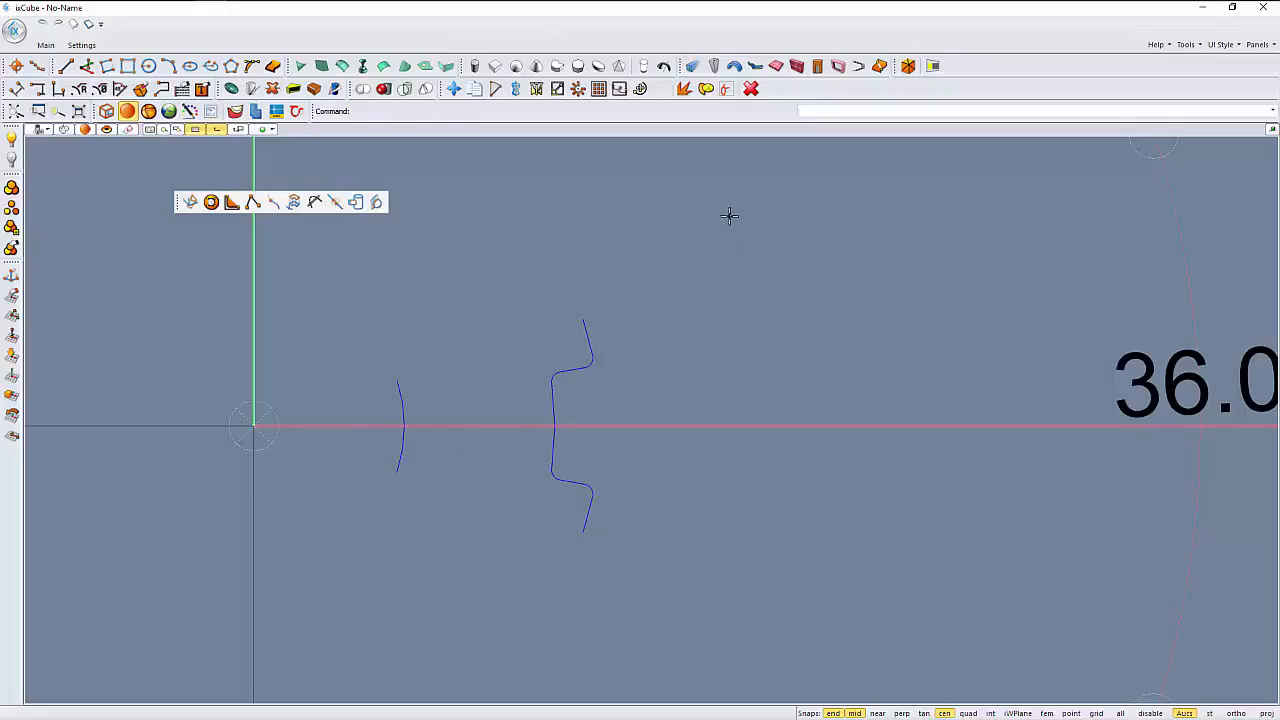
- Radially array the inner arc and notched profile about the origin over 360 degrees to form a full ten-tooth gear outline
left_click(578, 88)
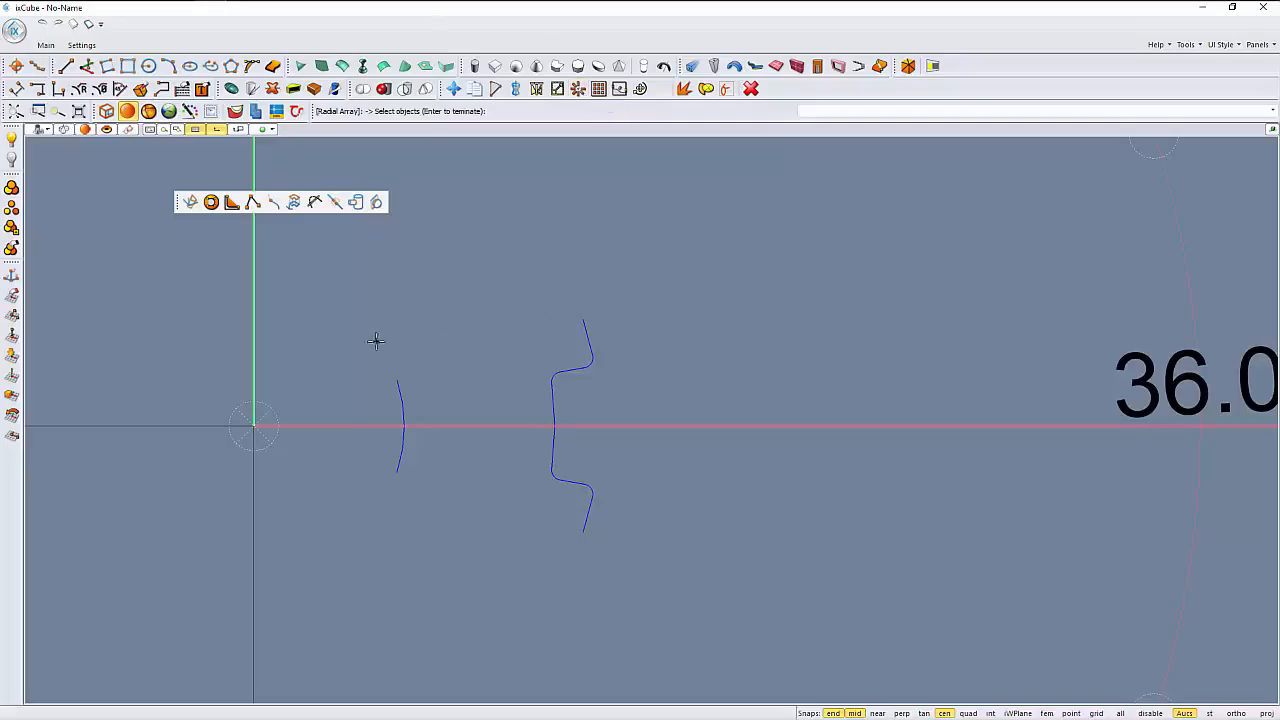
left_click_drag(374, 309, 642, 540)
key("Return")
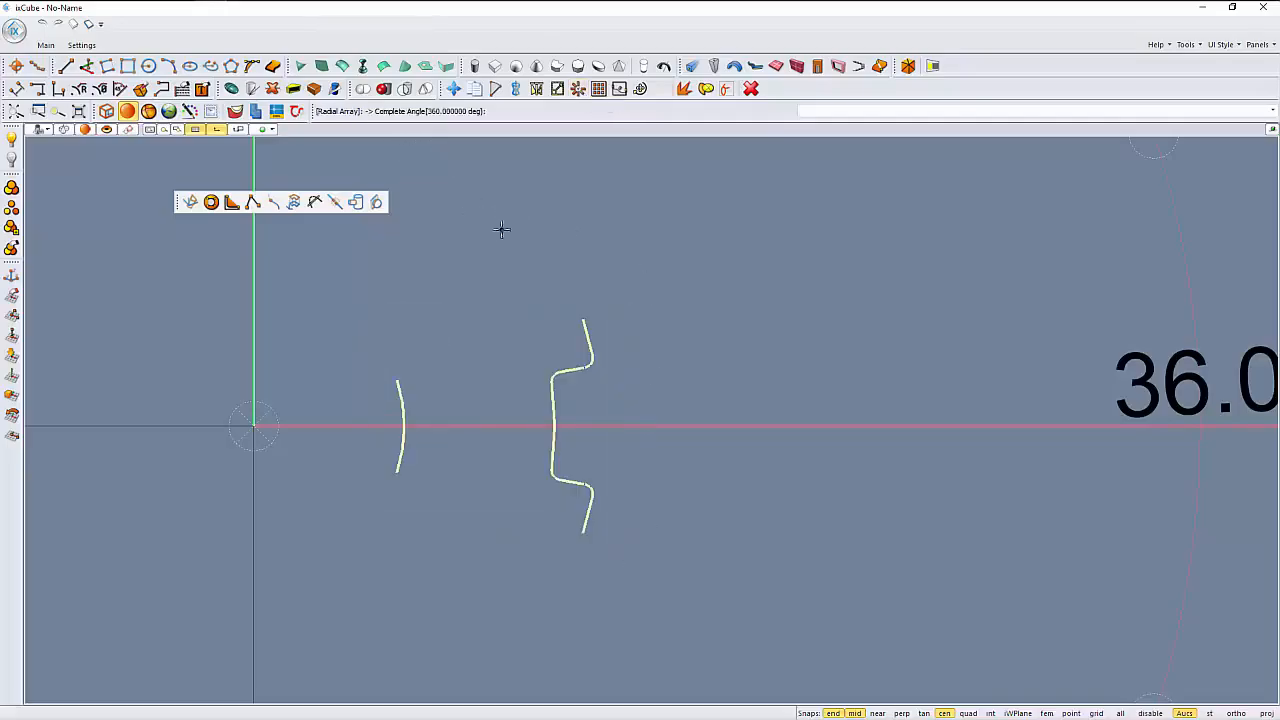
key("Return")
key("Return")
left_click(399, 397)
scroll(626, 380, "down", 4)
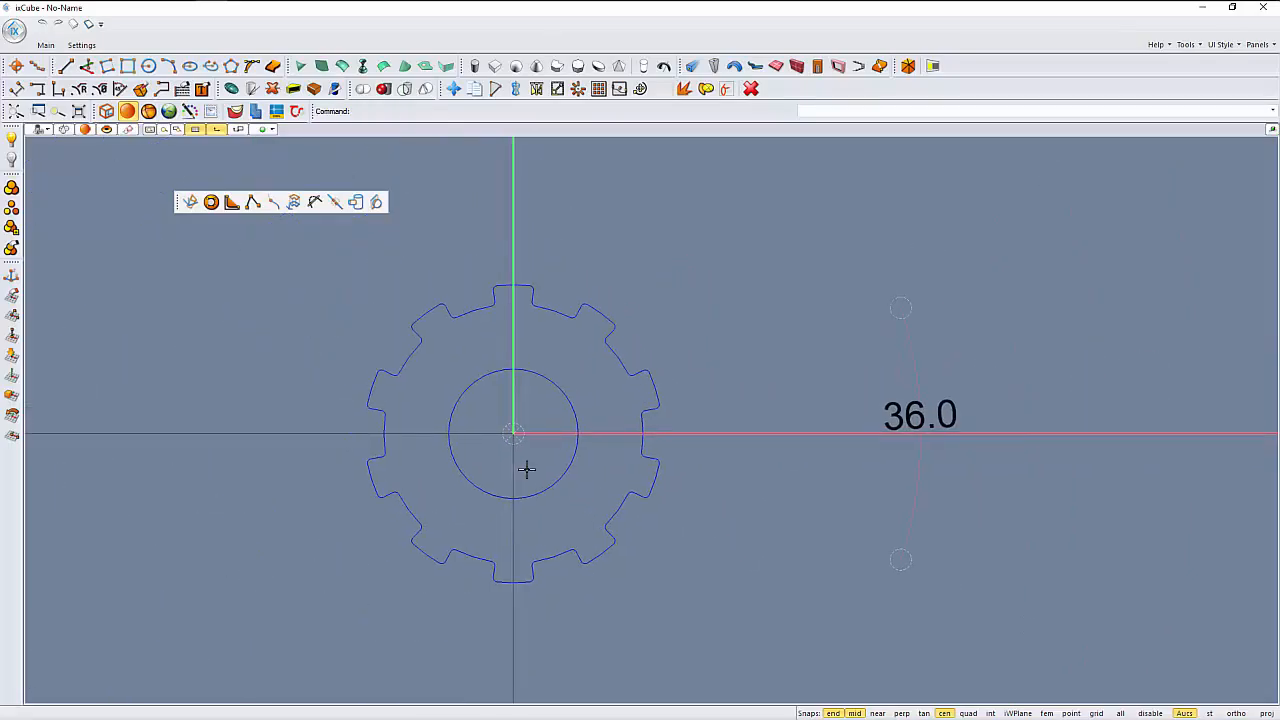
- Delete the 36.0 angular dimension beside the gear
left_click(860, 440)
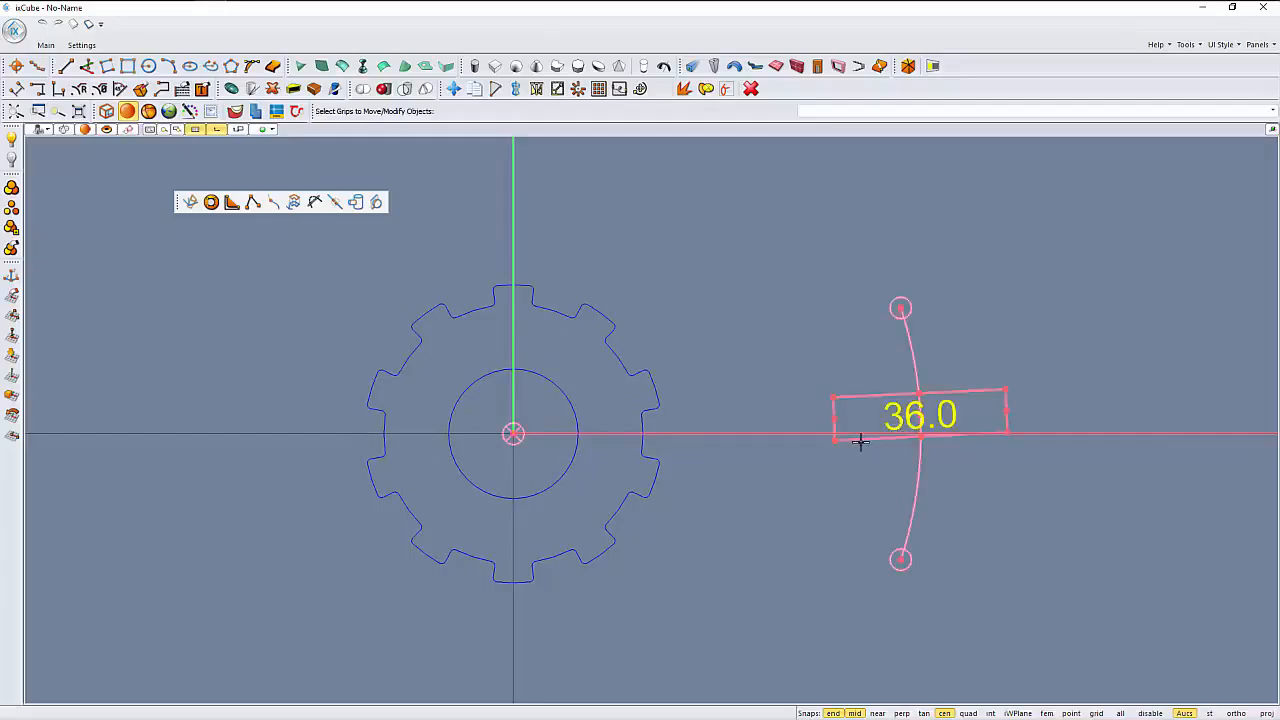
key("Delete")
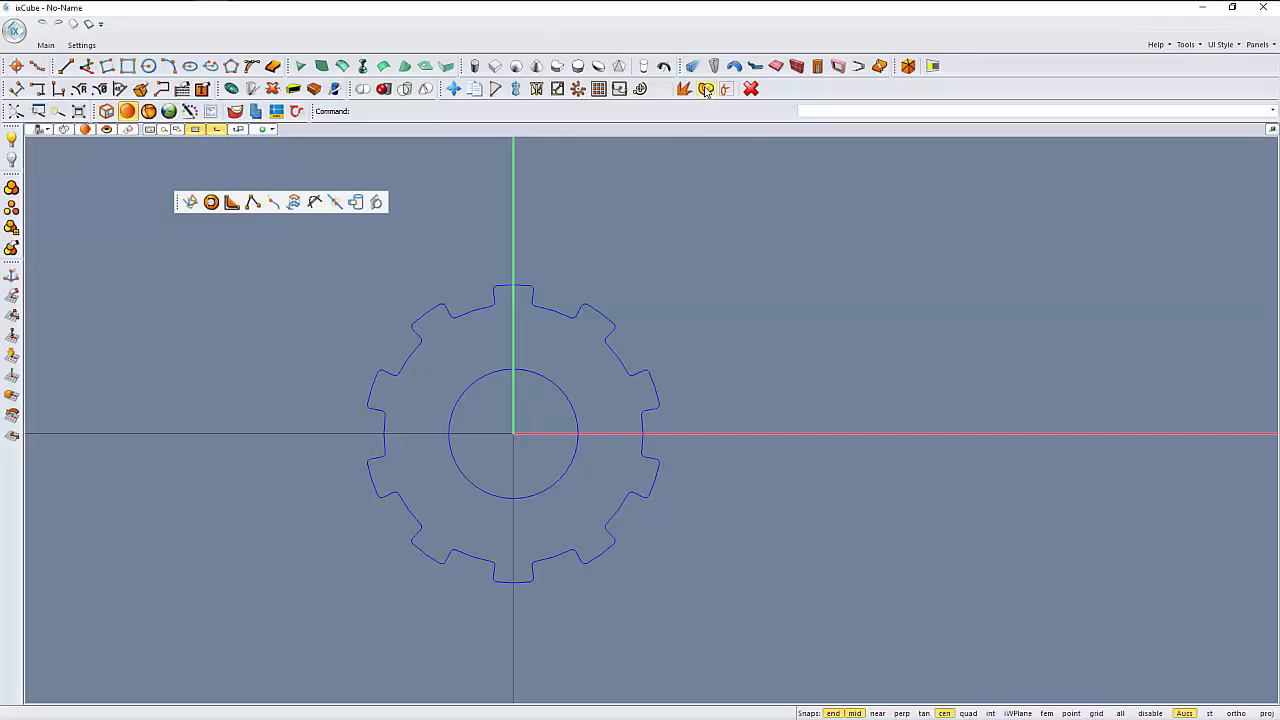
- Join the separate segments of the gear drawing into continuous curves and check the toothed outline by selecting it
scroll(458, 322, "up", 3)
left_click(469, 301)
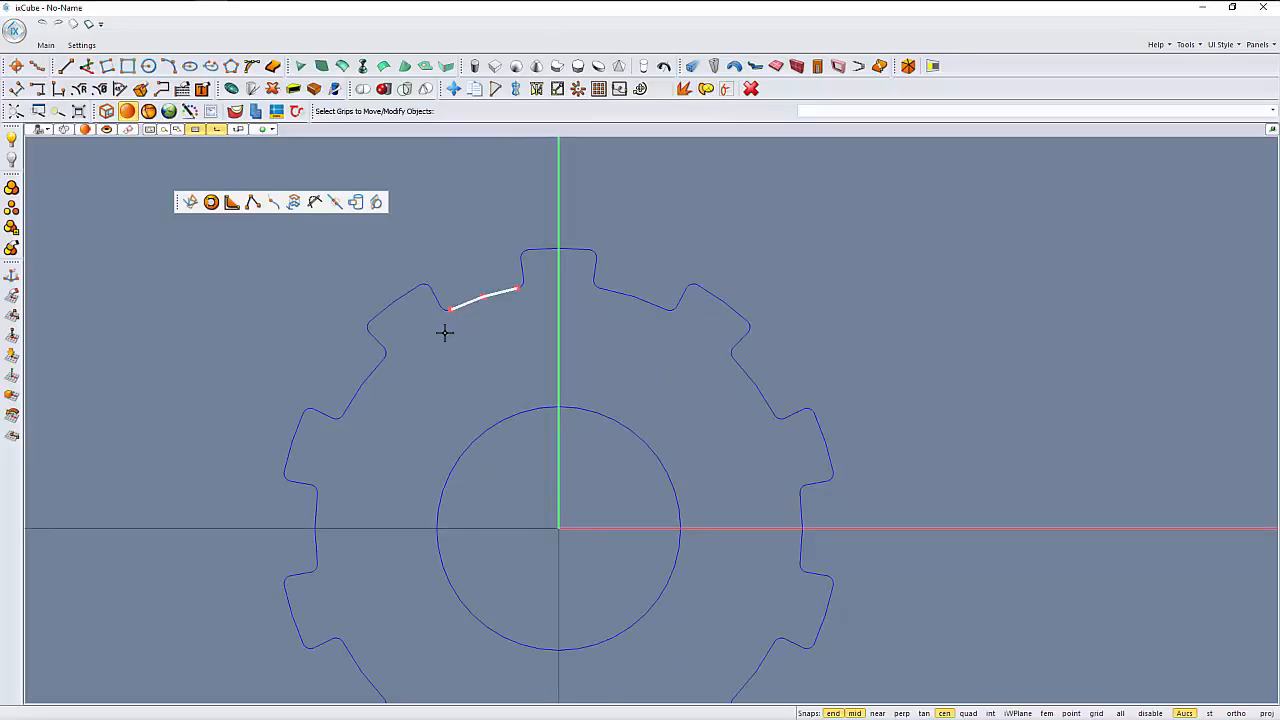
scroll(434, 320, "up", 3)
left_click(451, 275)
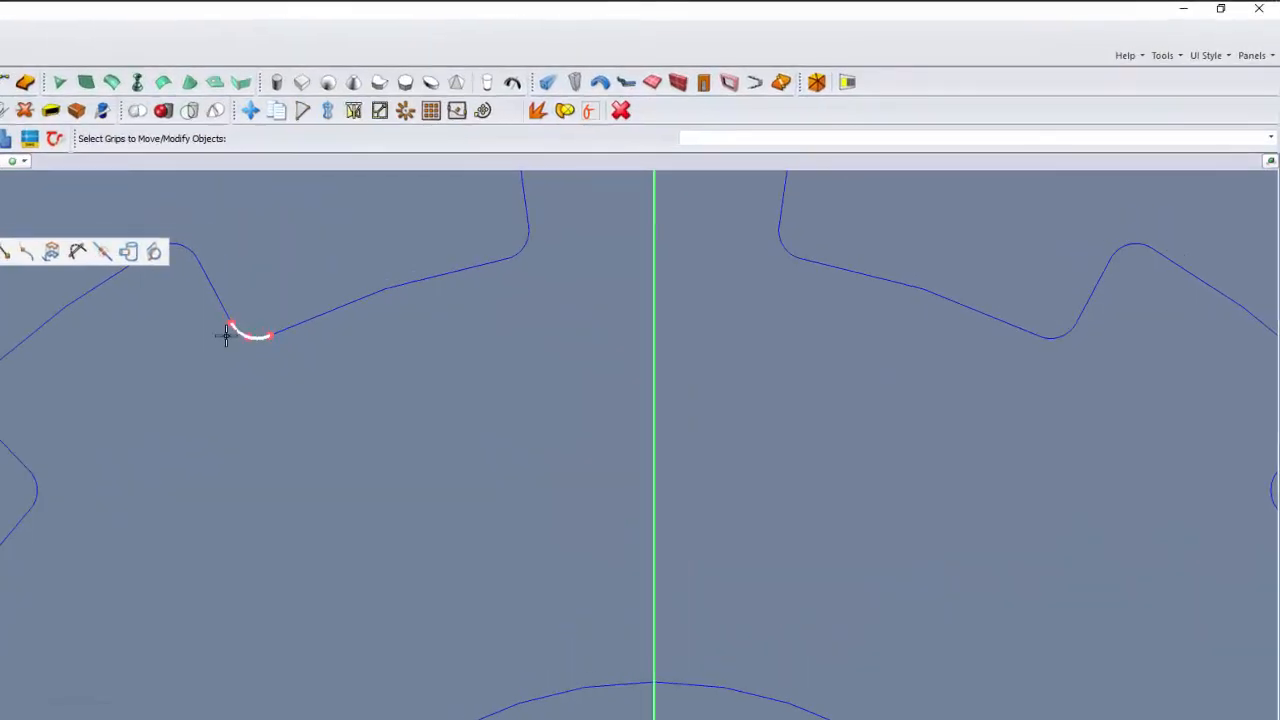
scroll(300, 410, "down", 7)
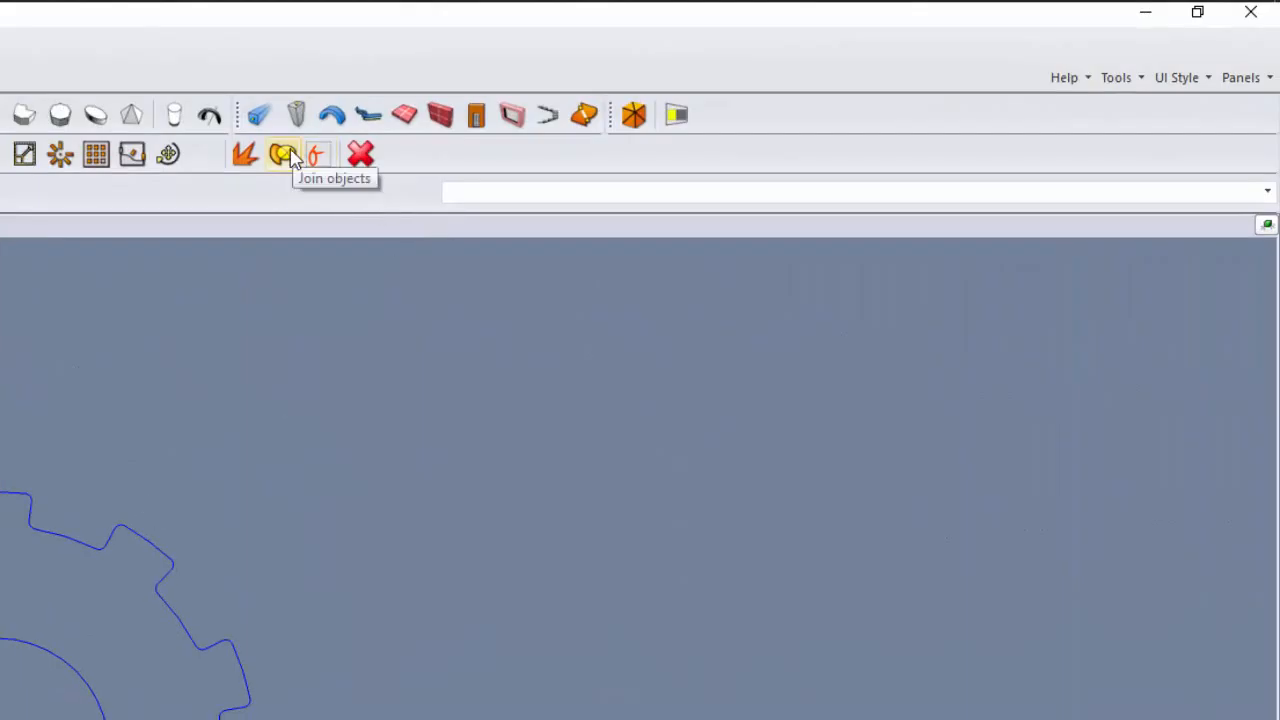
left_click(283, 154)
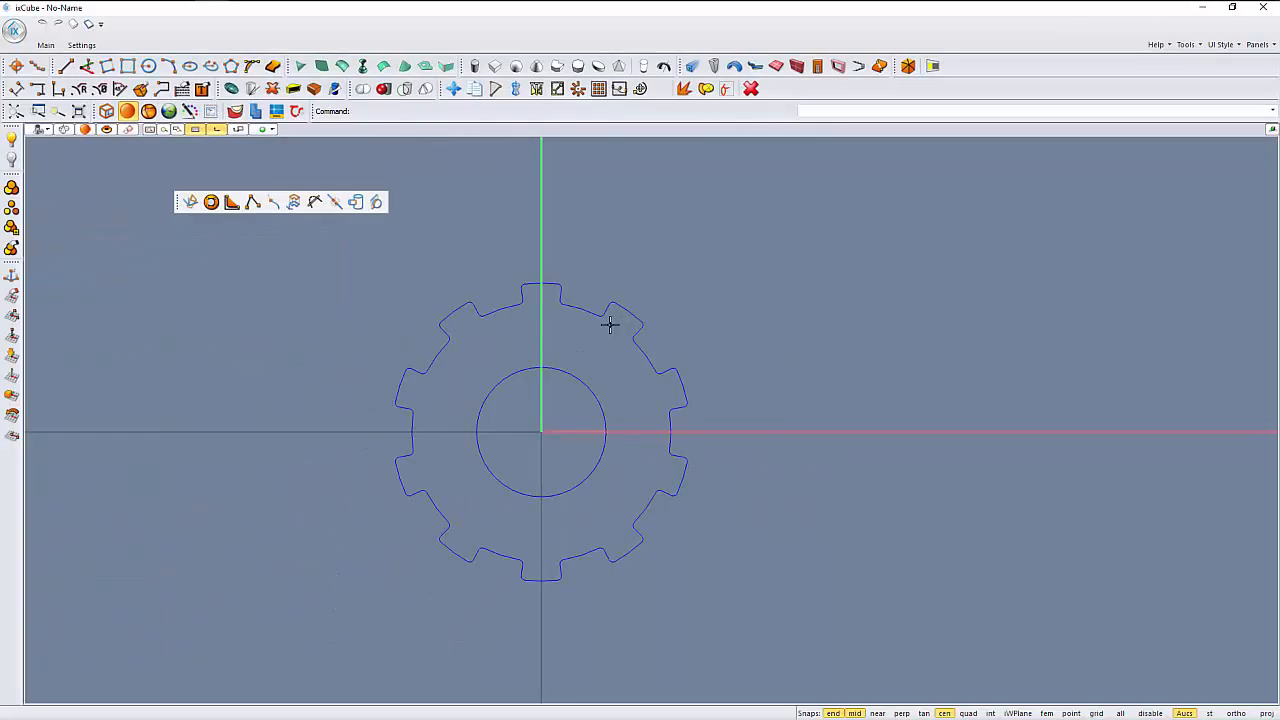
scroll(609, 325, "up", 2)
left_click(600, 311)
key("Escape")
scroll(499, 336, "down", 2)
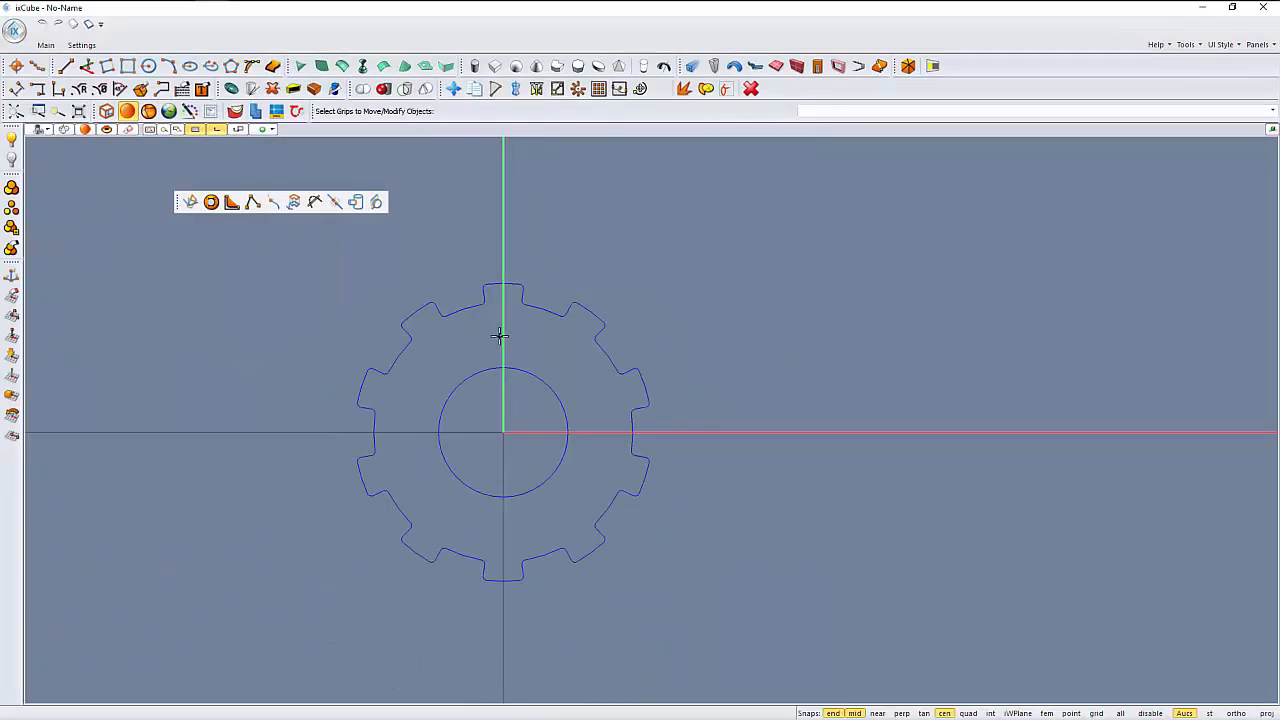
- Create a planar surface from the toothed outline, with the inner circle as its hole
middle_click_drag(499, 336, 530, 463)
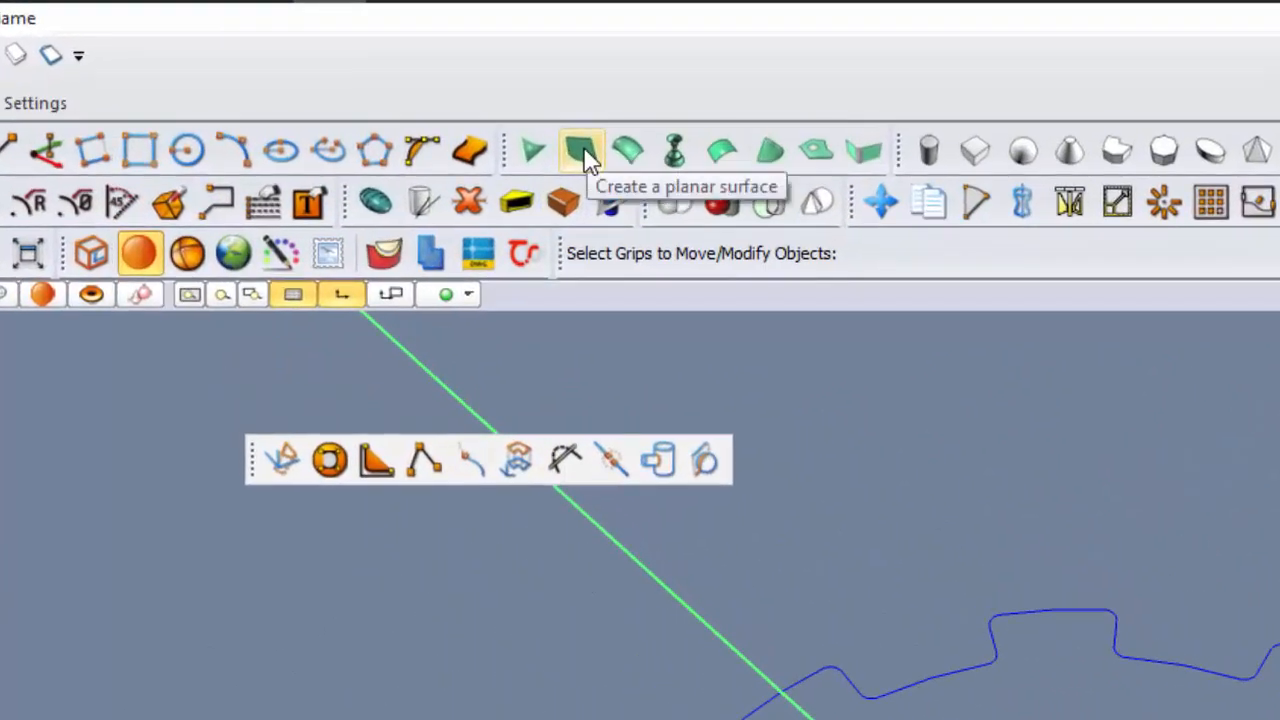
left_click(585, 155)
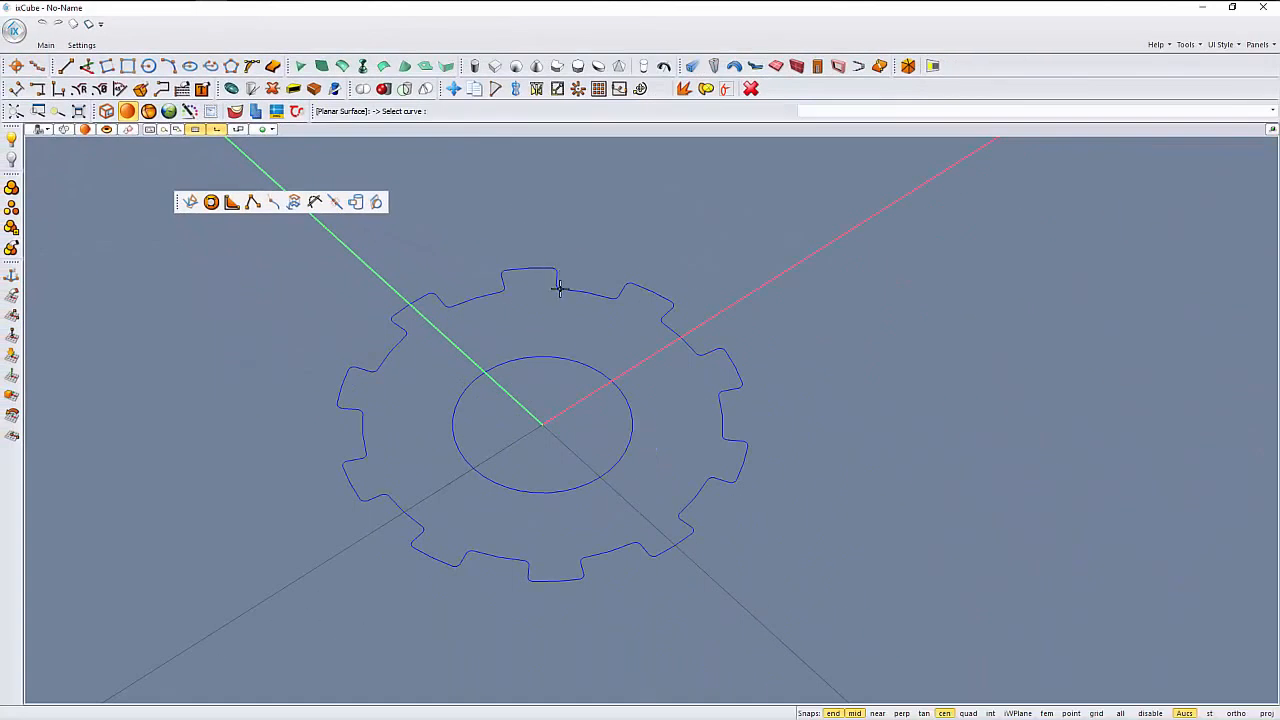
left_click(560, 288)
right_click(587, 263)
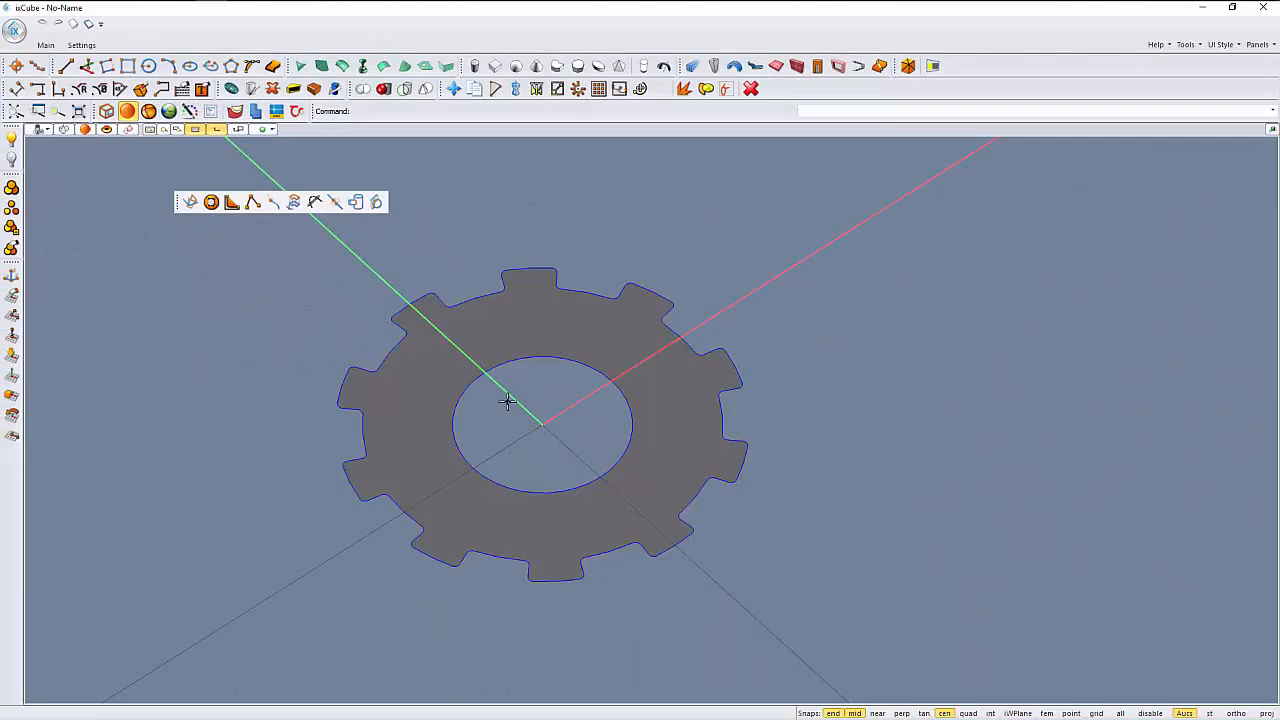
- Select the toothed planar surface and pull it vertically with its grip to give the gear a small thickness
middle_click_drag(508, 402, 452, 428)
left_click(526, 363)
scroll(525, 361, "up", 2)
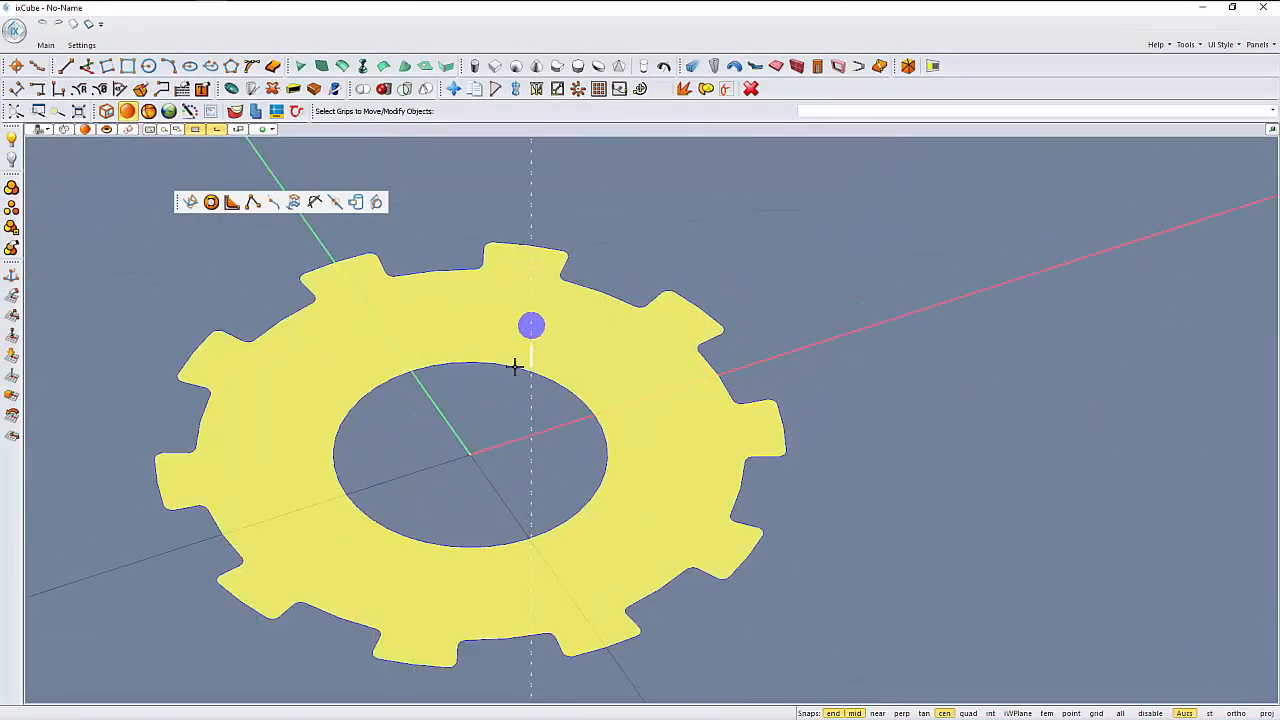
middle_click_drag(514, 366, 454, 338)
scroll(529, 328, "up", 2)
scroll(589, 432, "up", 2)
scroll(597, 434, "down", 1)
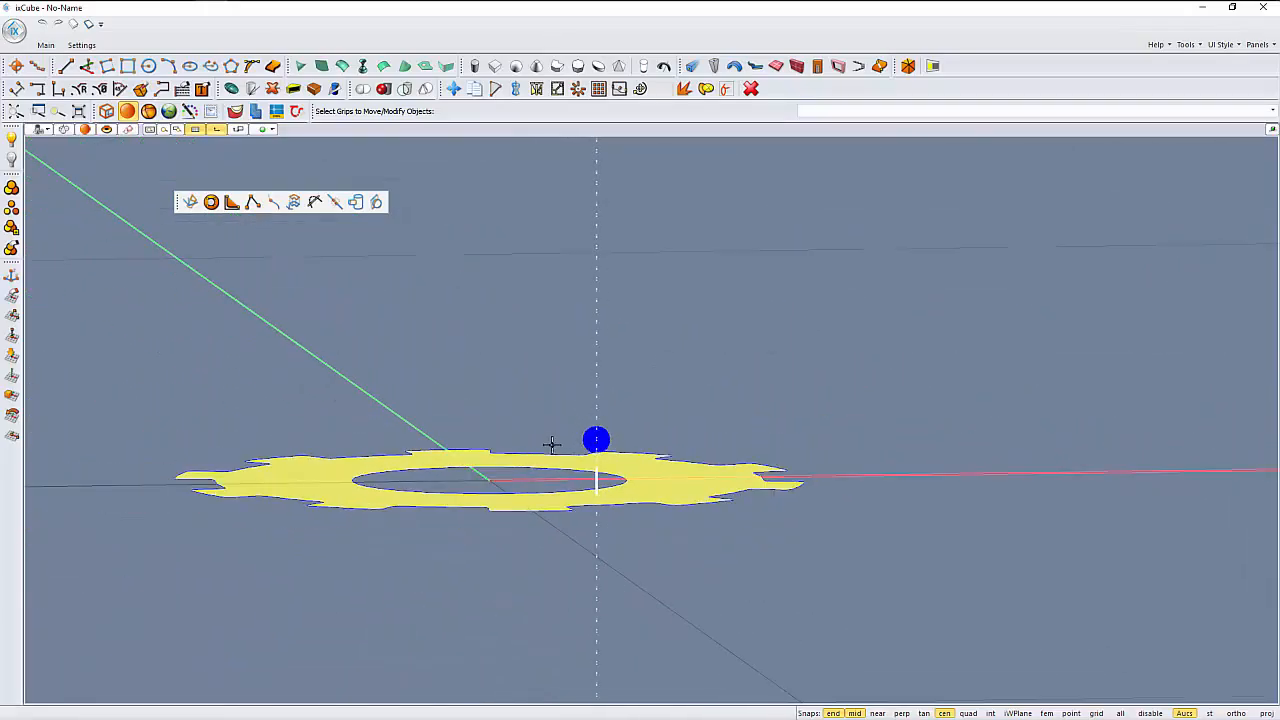
middle_click_drag(551, 443, 566, 375)
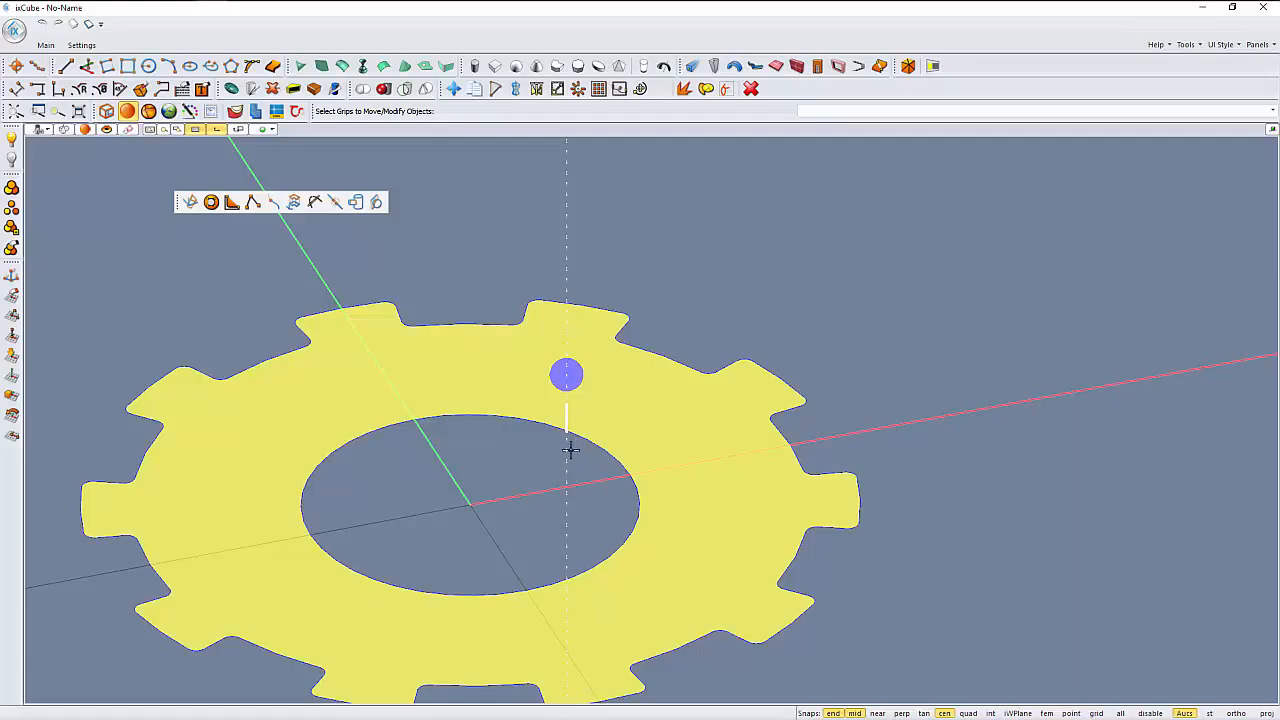
left_click(566, 371)
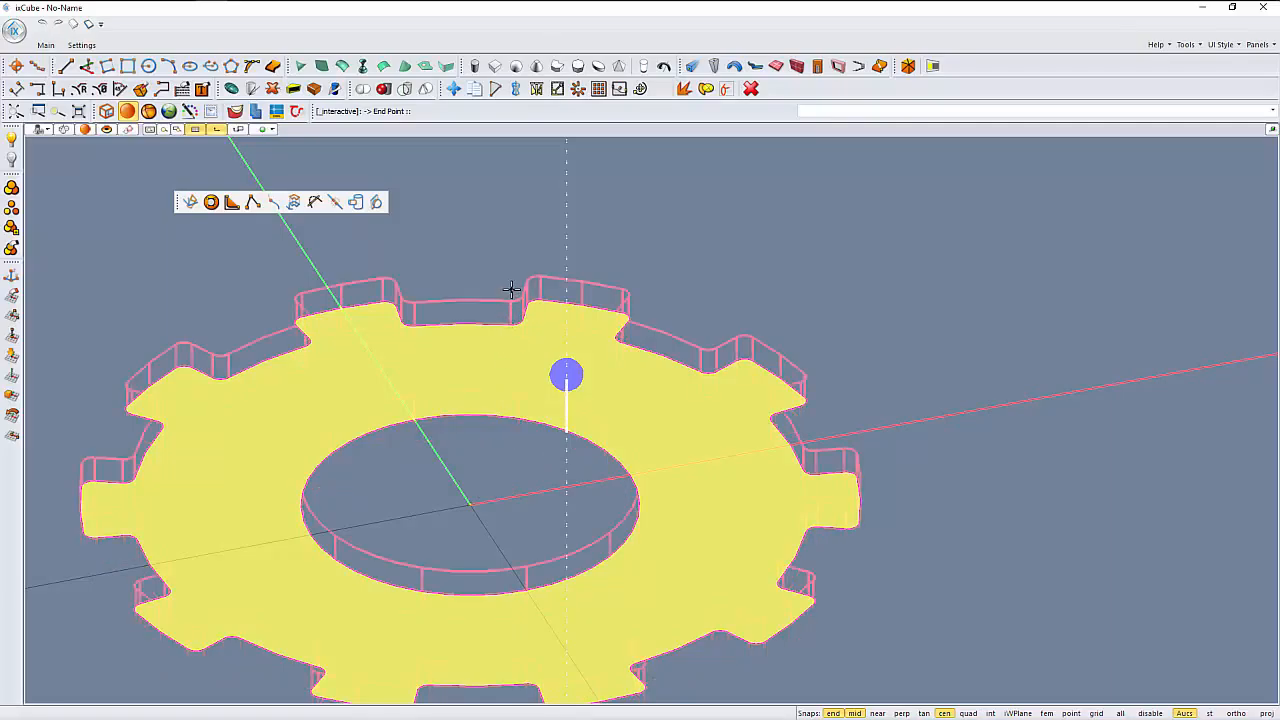
left_click(529, 256)
middle_click_drag(671, 263, 444, 446)
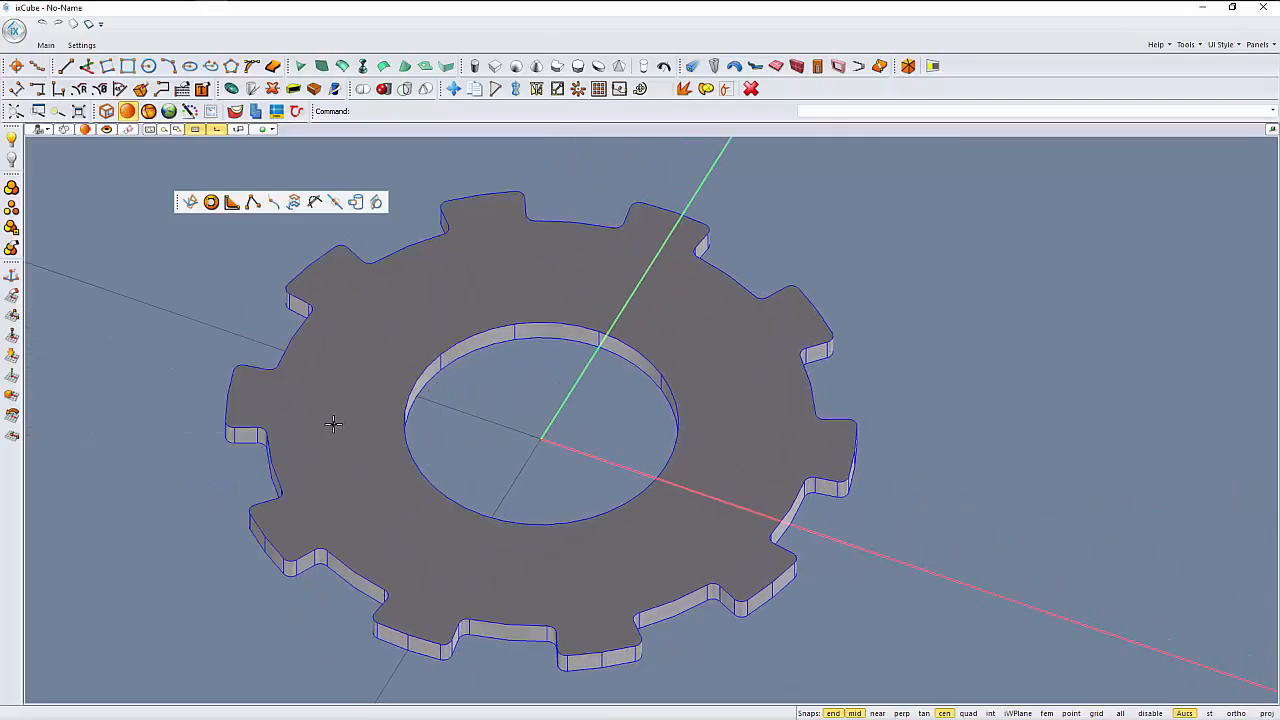
middle_click_drag(344, 394, 338, 402)
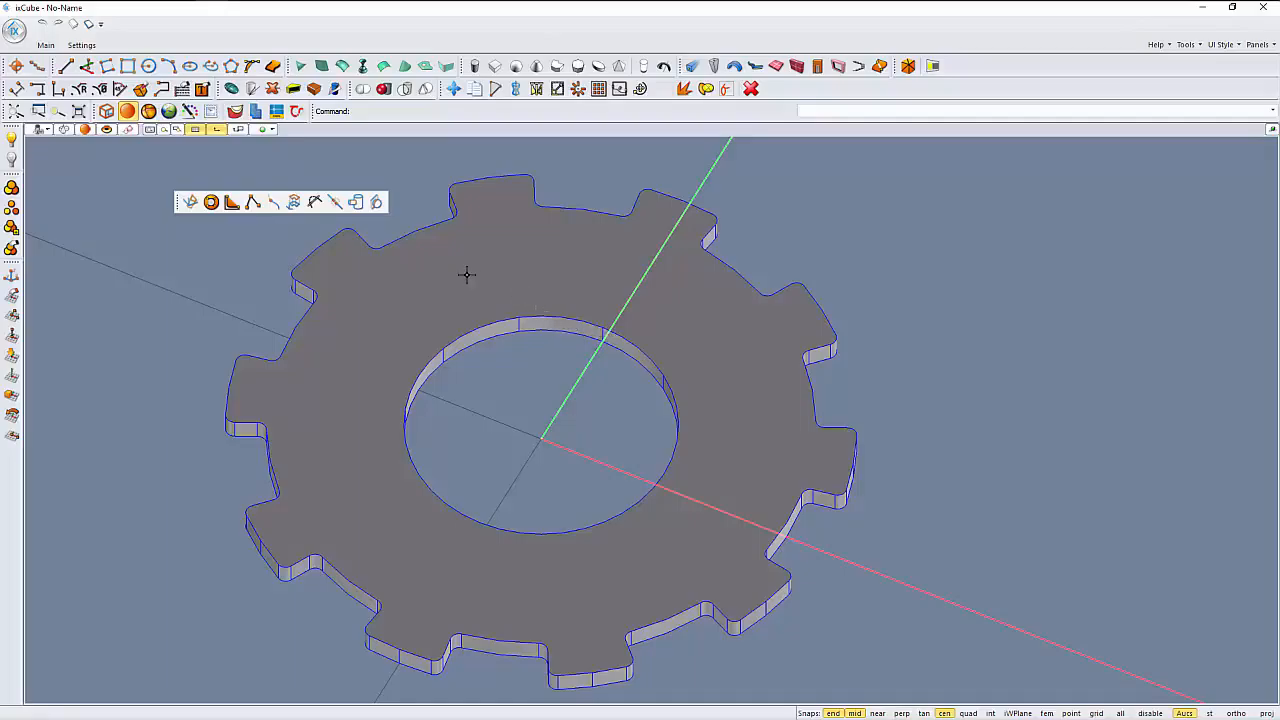
left_click(148, 66)
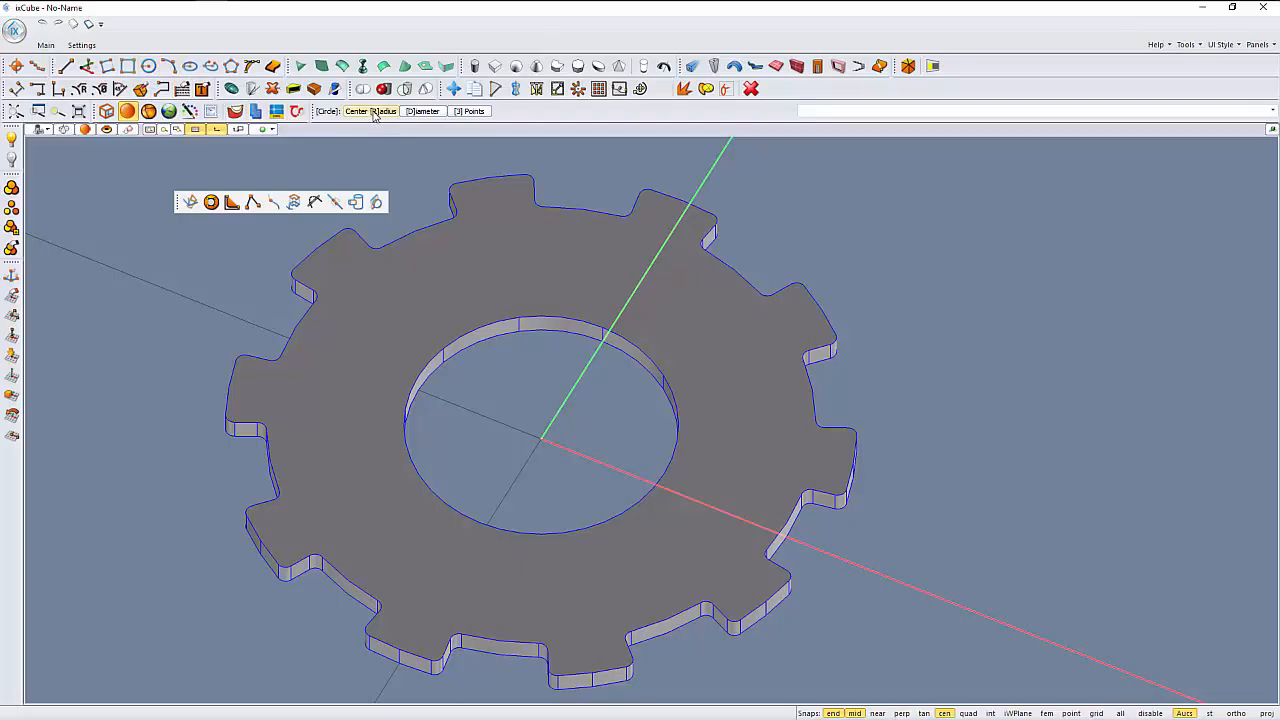
left_click(370, 111)
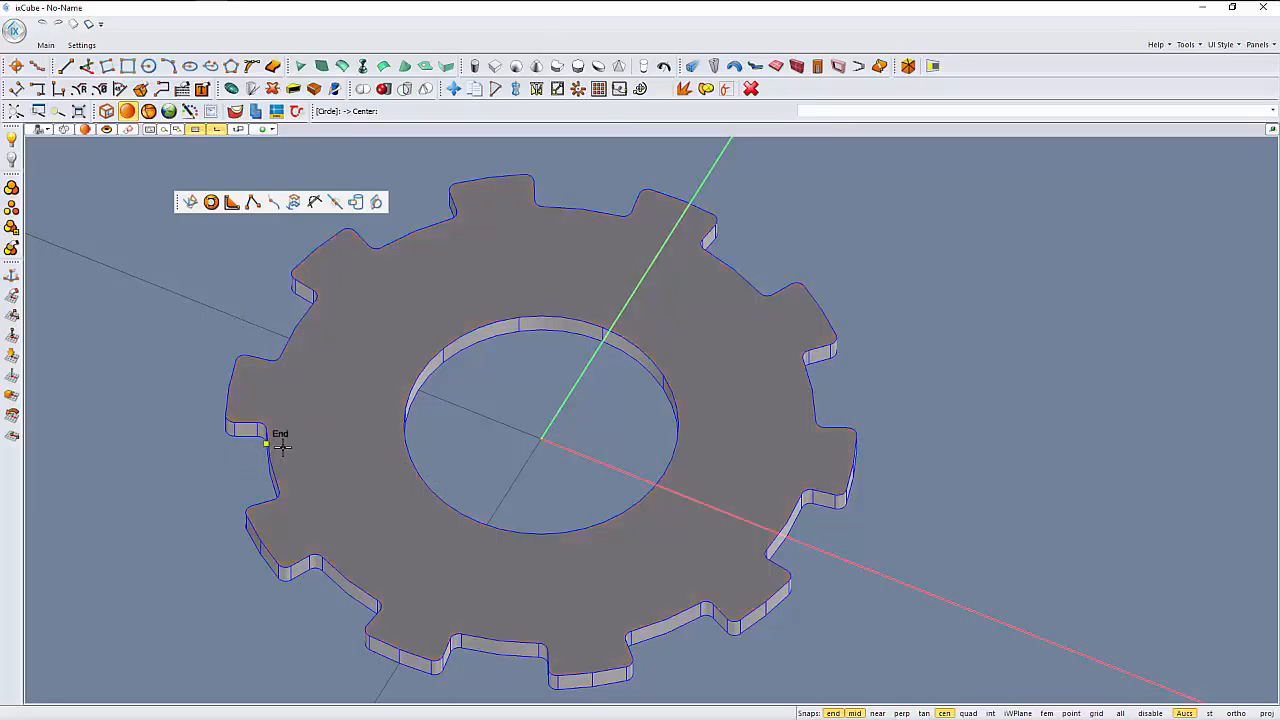
key("ctrl+z")
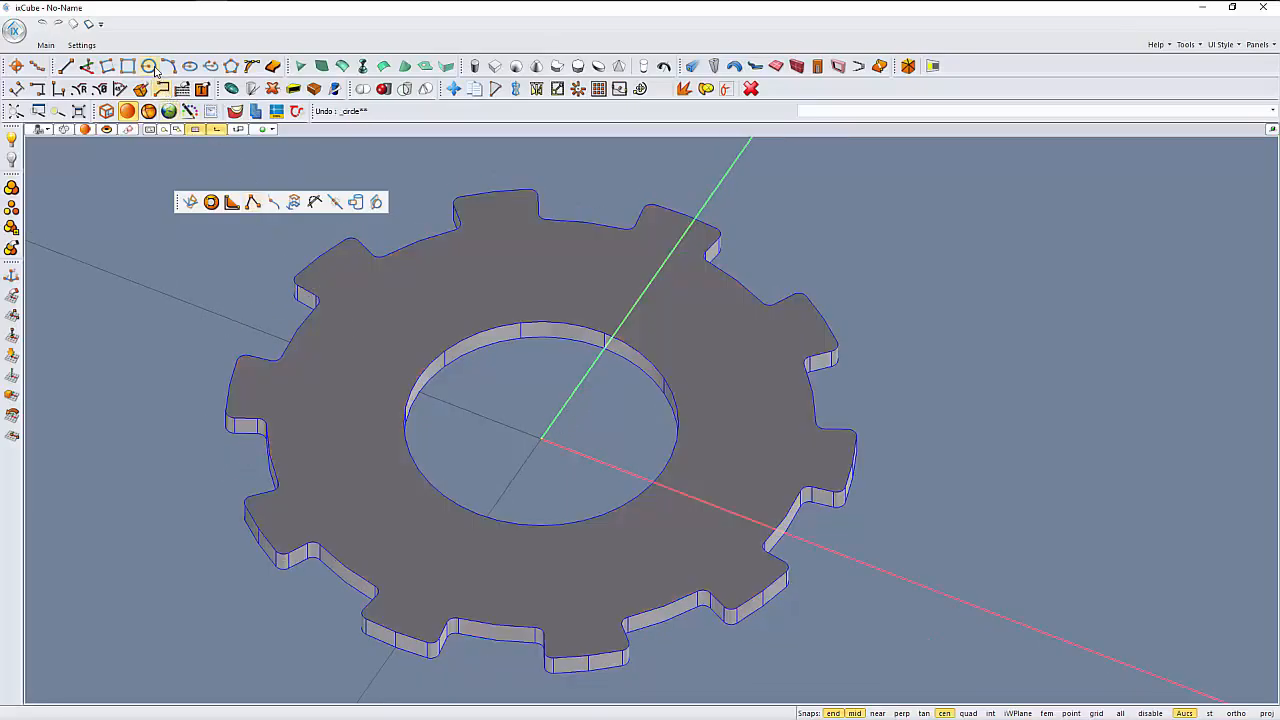
- Draw a centre-radius circle on the gear's face, concentric with the hole and lying between the hole and the teeth
left_click(149, 66)
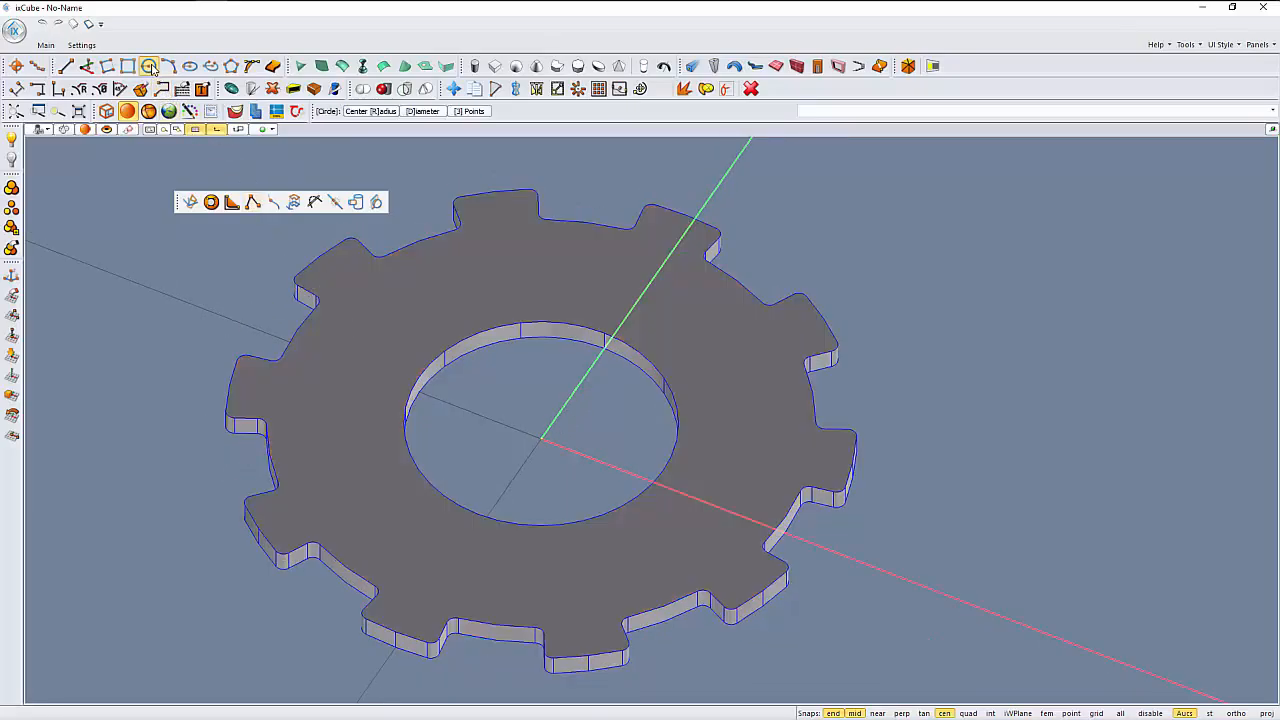
left_click(384, 112)
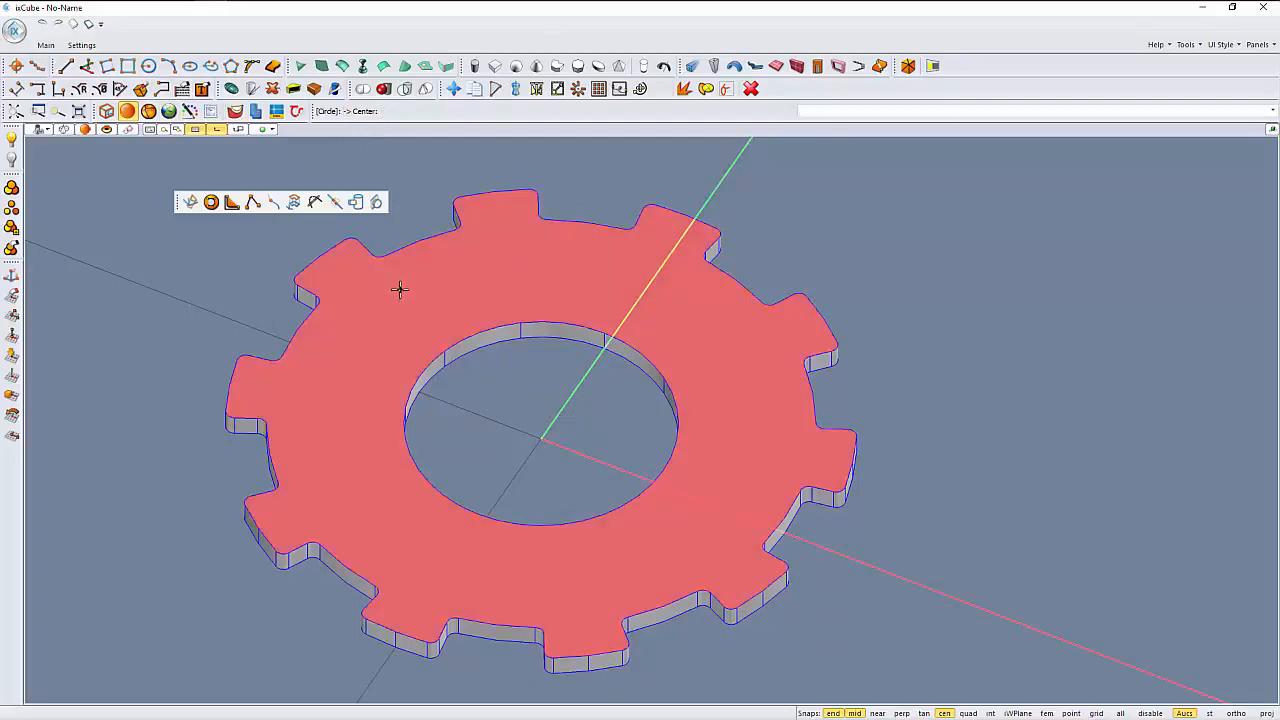
left_click(463, 332)
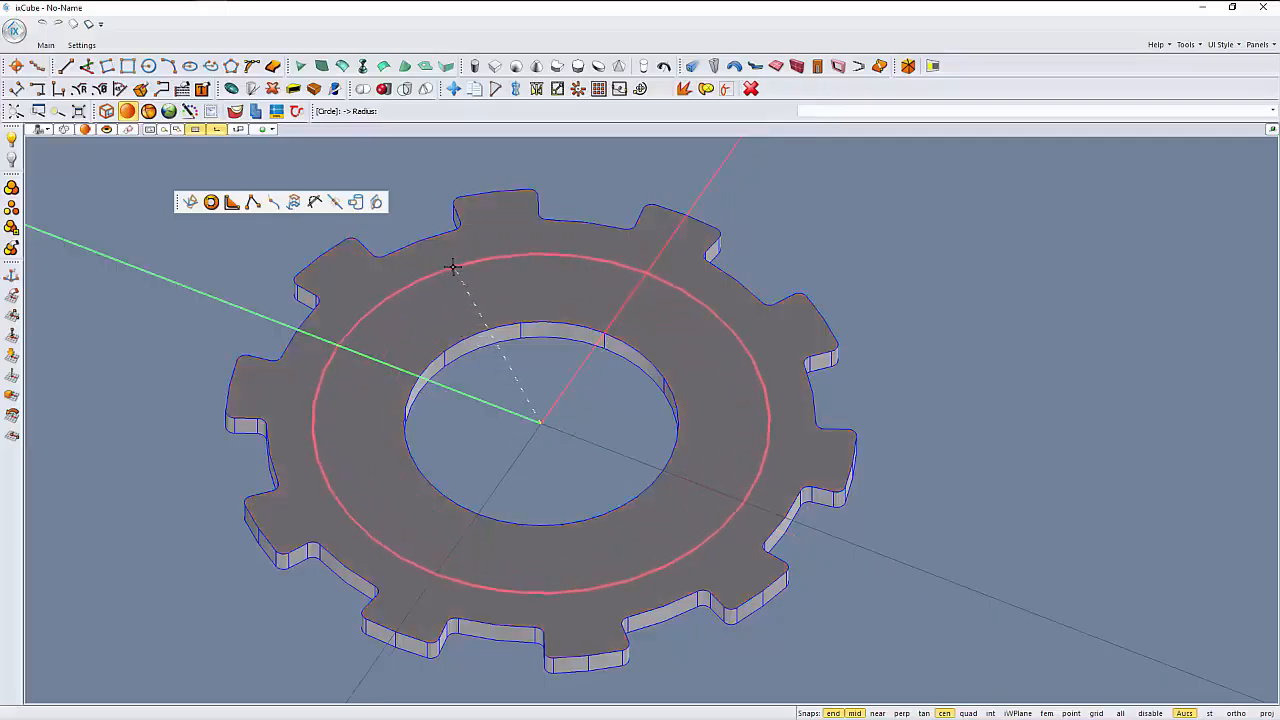
left_click(452, 264)
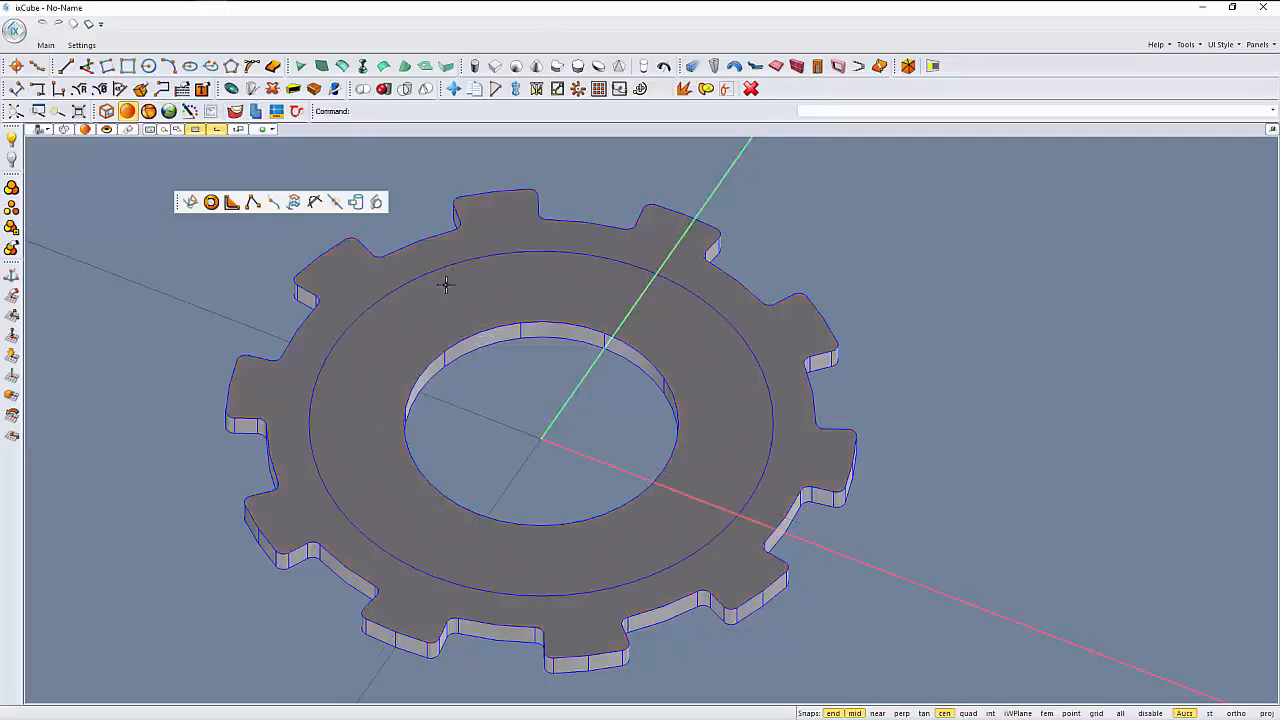
middle_click_drag(445, 284, 508, 246)
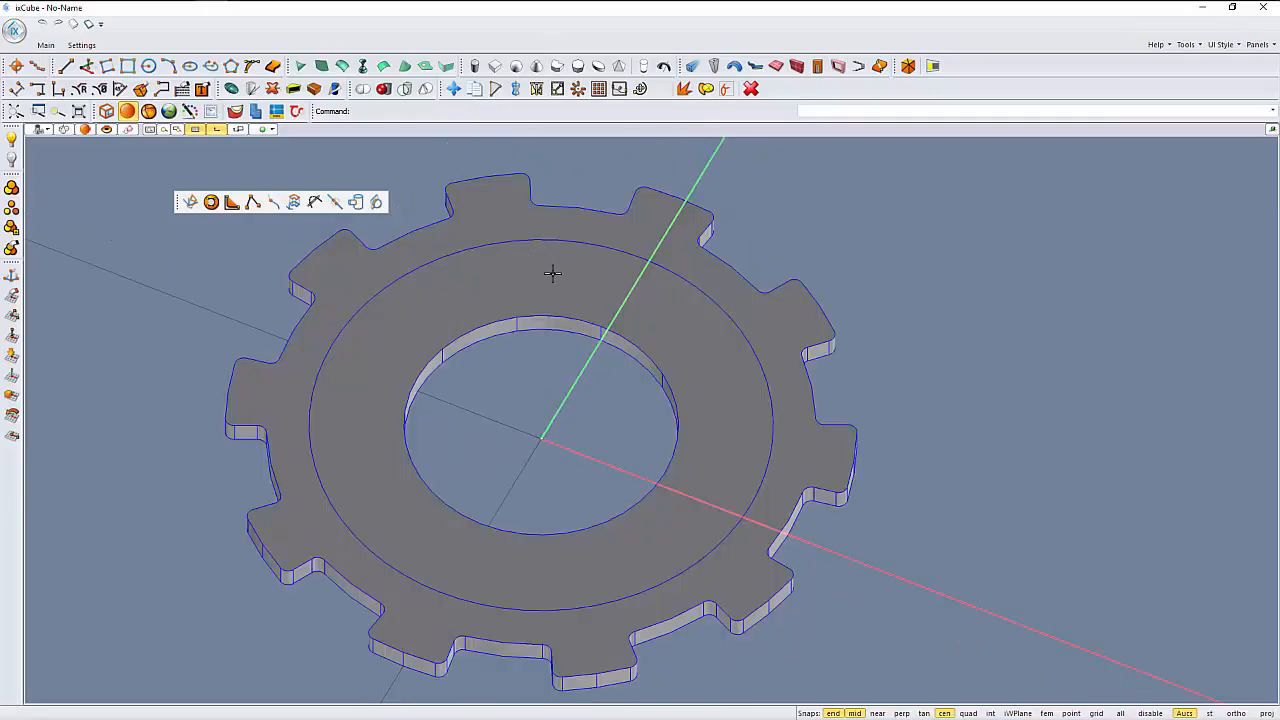
- Check how the circle divides the face by selecting the inner ring and the outer toothed area separately
left_click(453, 310)
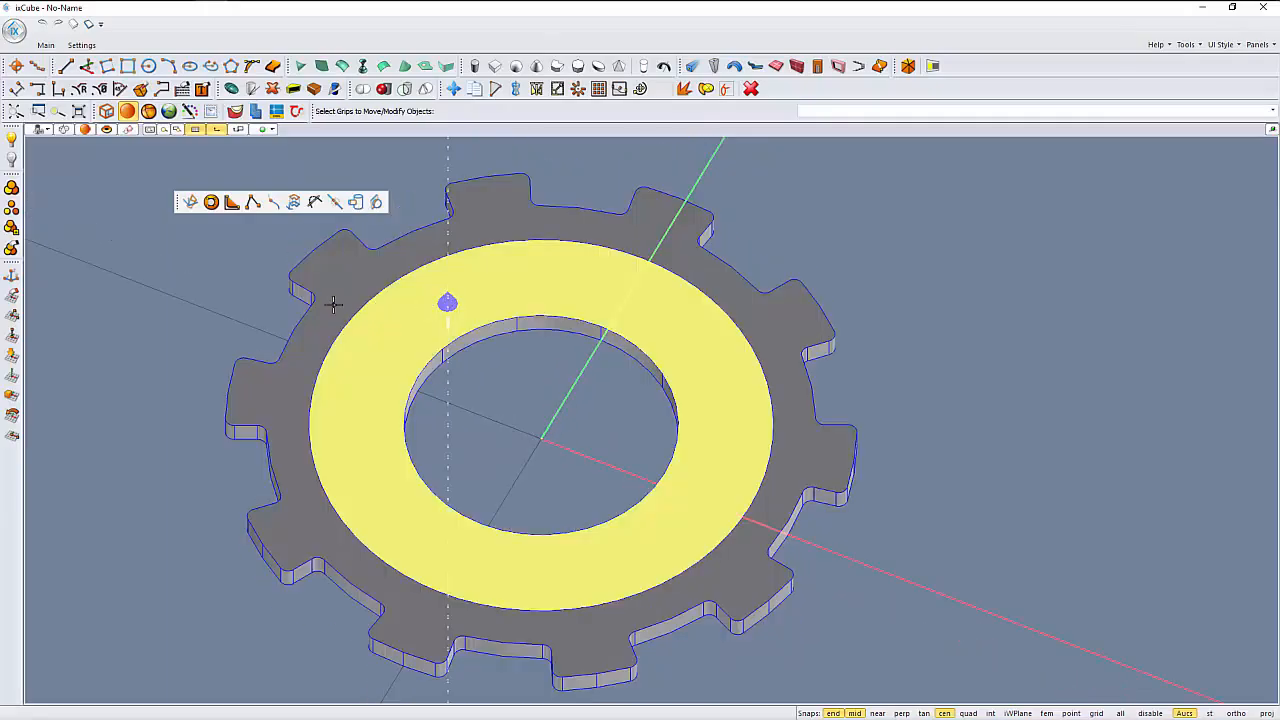
left_click(258, 303)
left_click(350, 277)
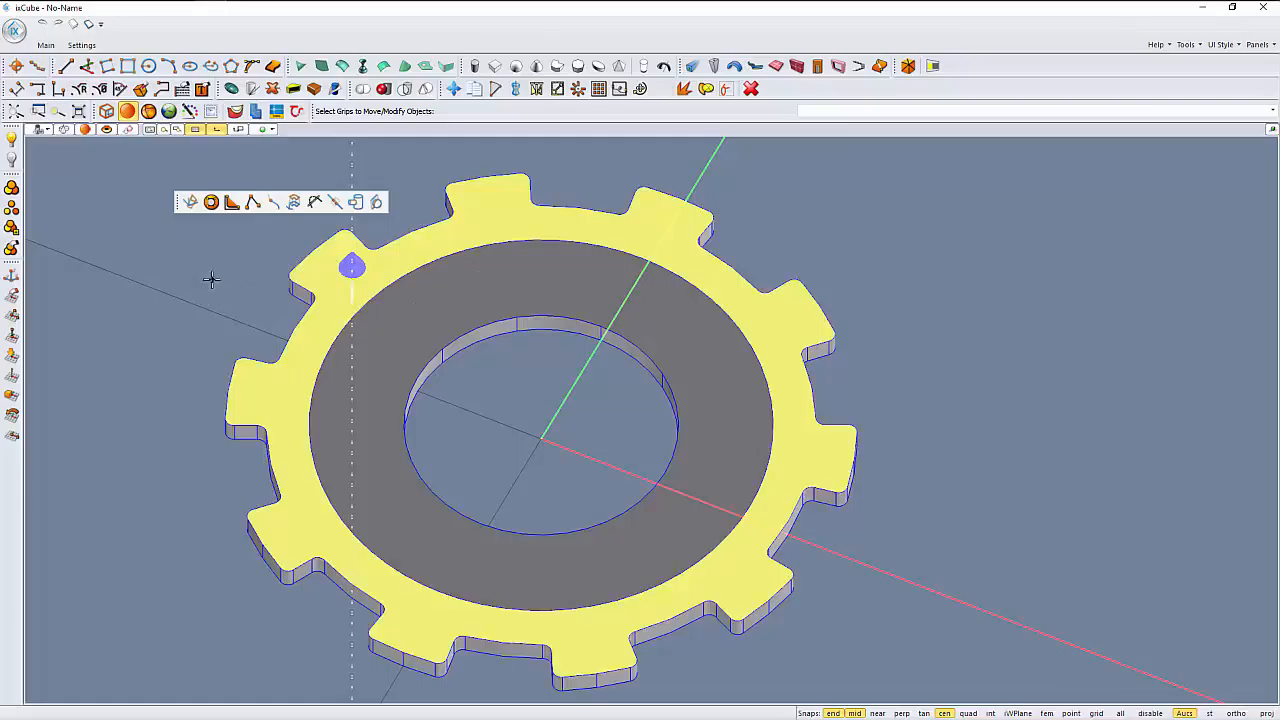
left_click(210, 279)
left_click(318, 340)
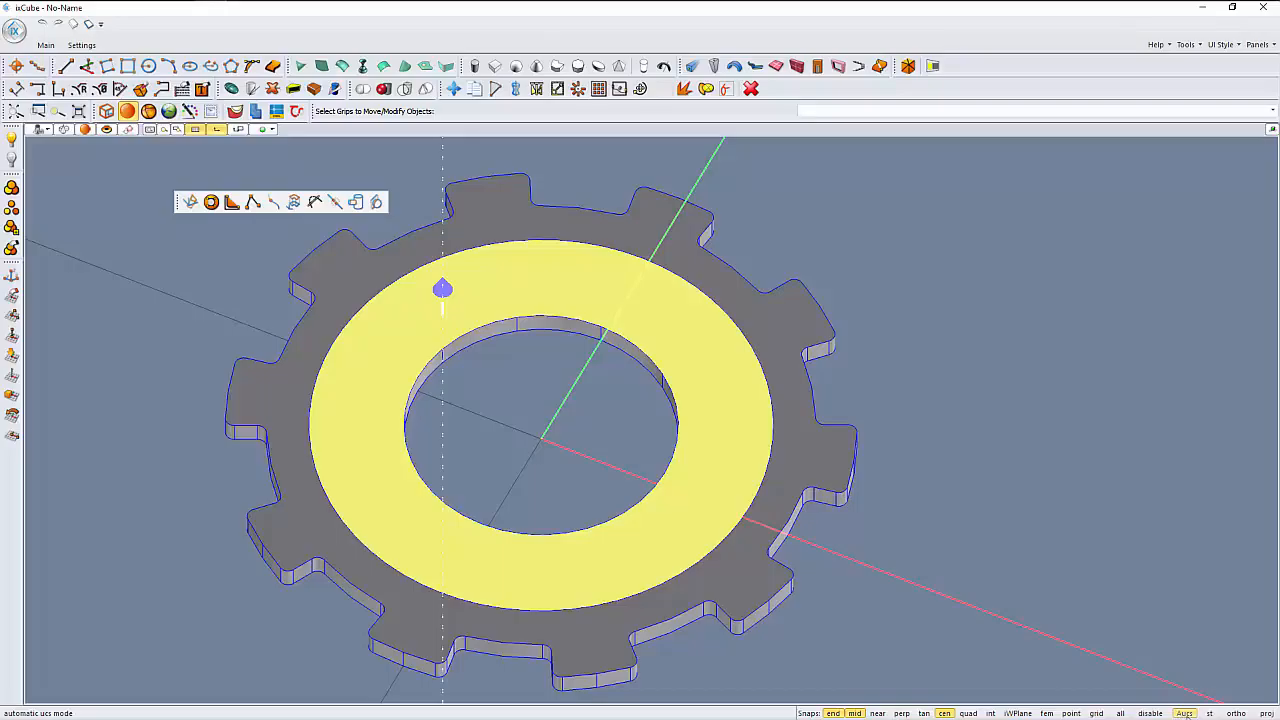
key("Escape")
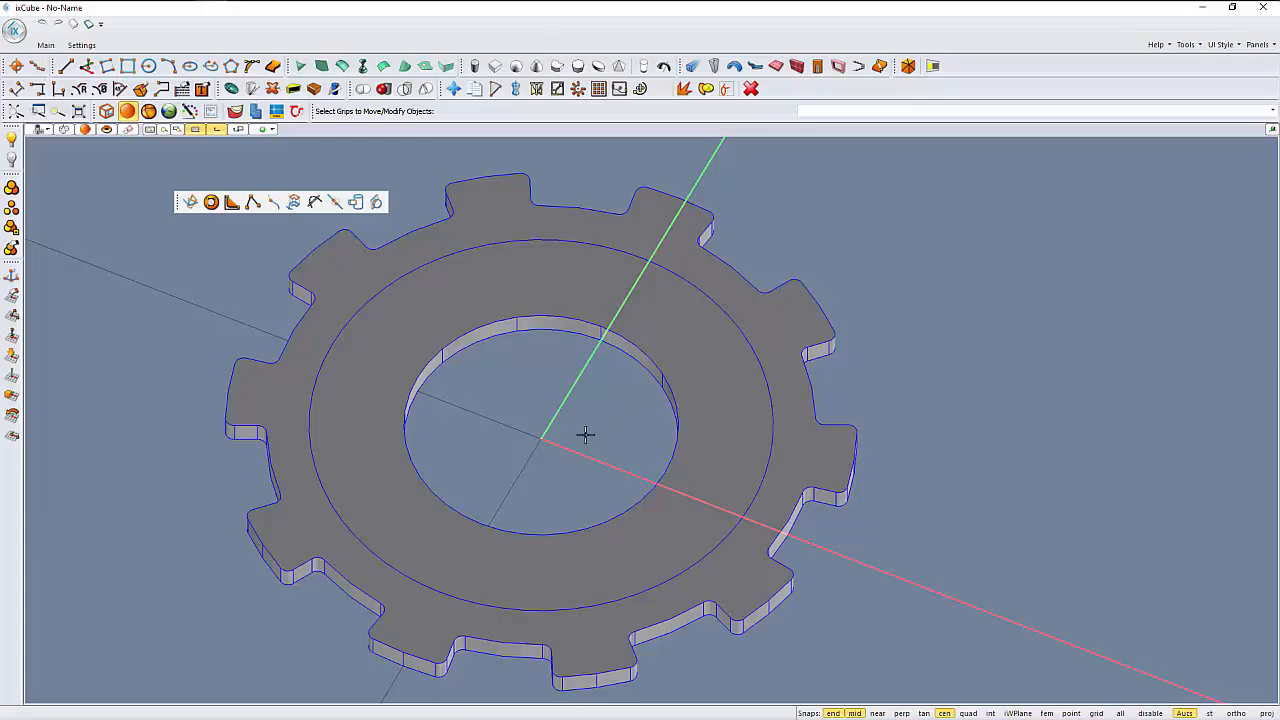
- Pull the inner ring face slightly outward to form a raised collar around the hole
middle_click_drag(502, 450, 550, 410)
left_click(525, 388)
scroll(529, 375, "up", 3)
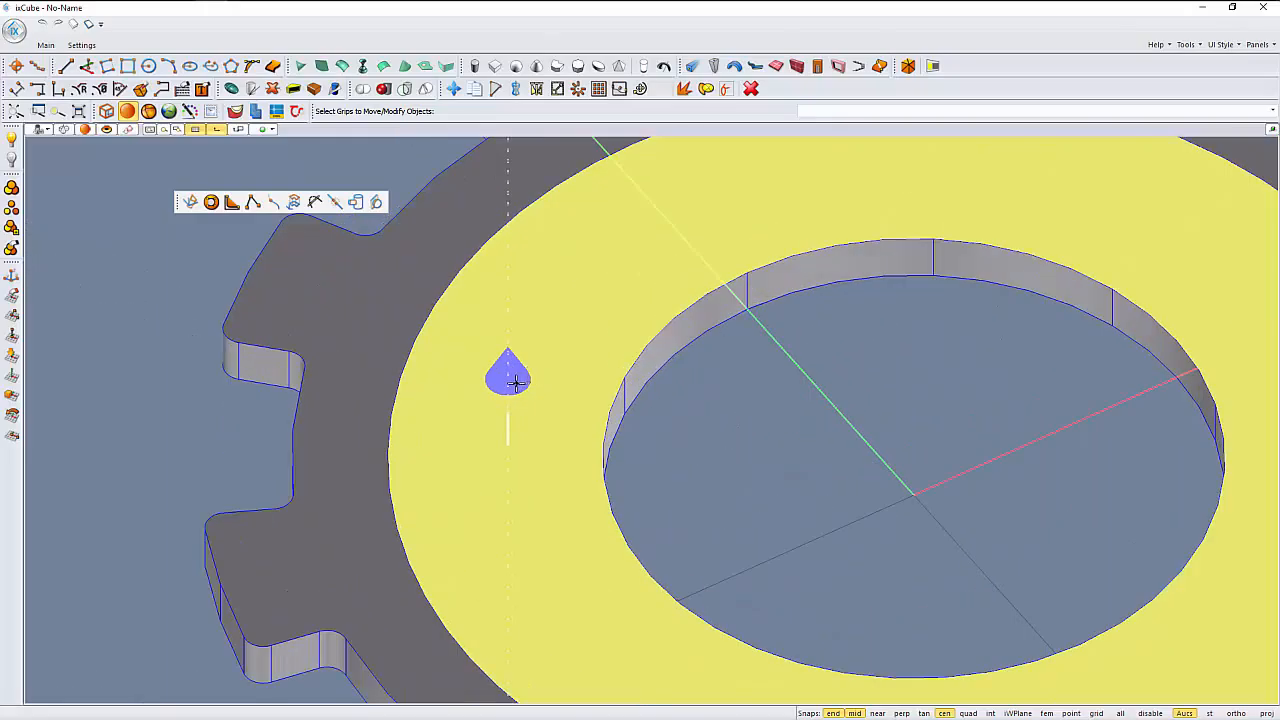
left_click(514, 381)
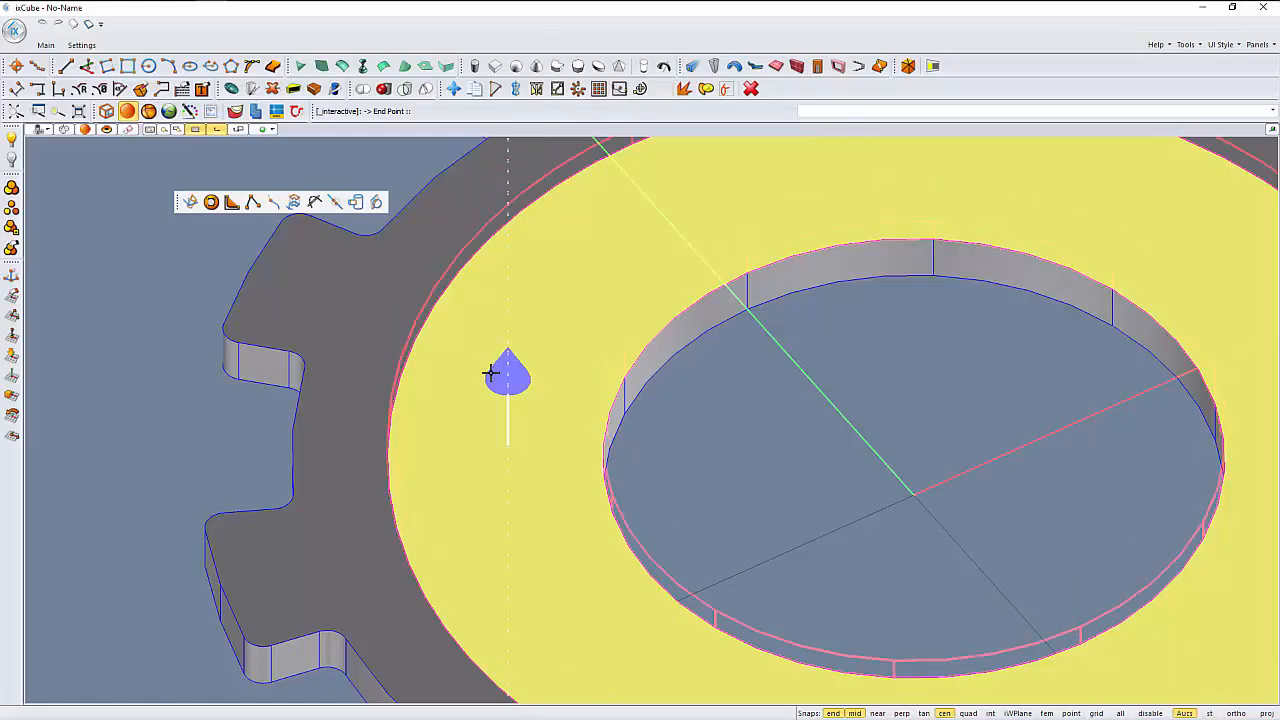
left_click(252, 391)
scroll(310, 394, "down", 3)
middle_click_drag(448, 432, 633, 259)
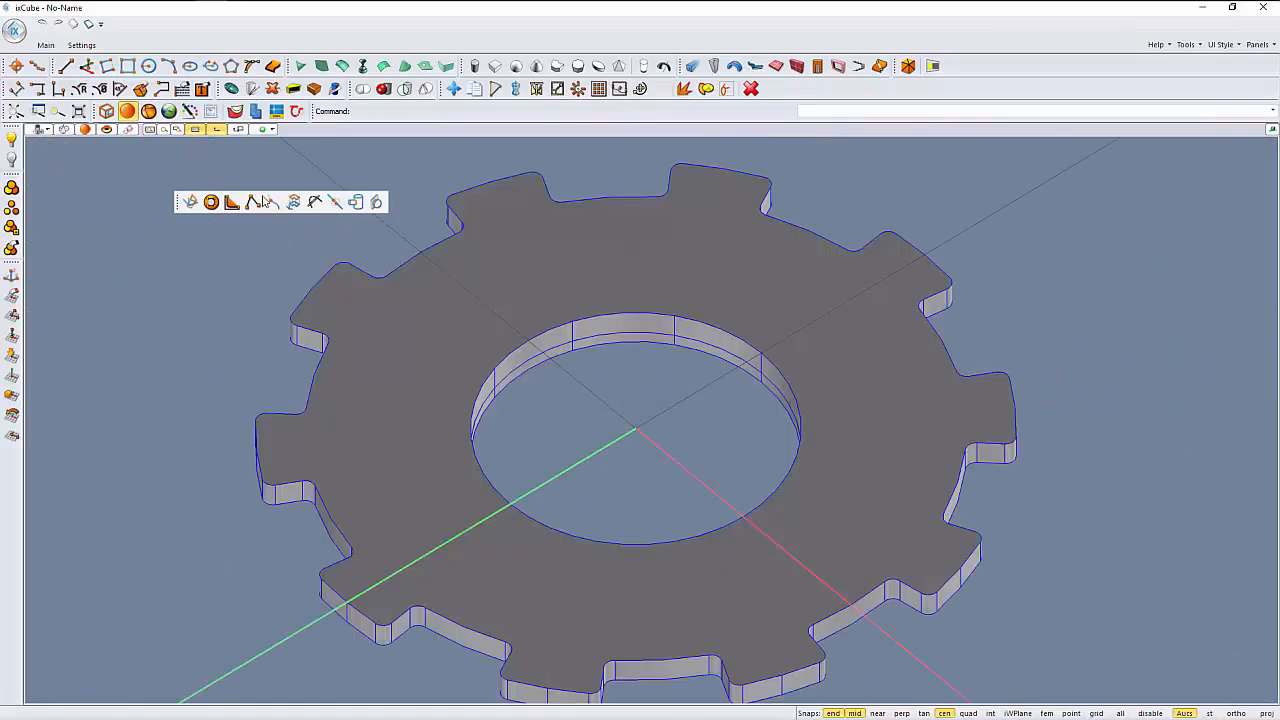
- Draw a centre-radius circle on the opposite gear face, concentric with the hole and lying between the hole and the teeth
left_click(149, 66)
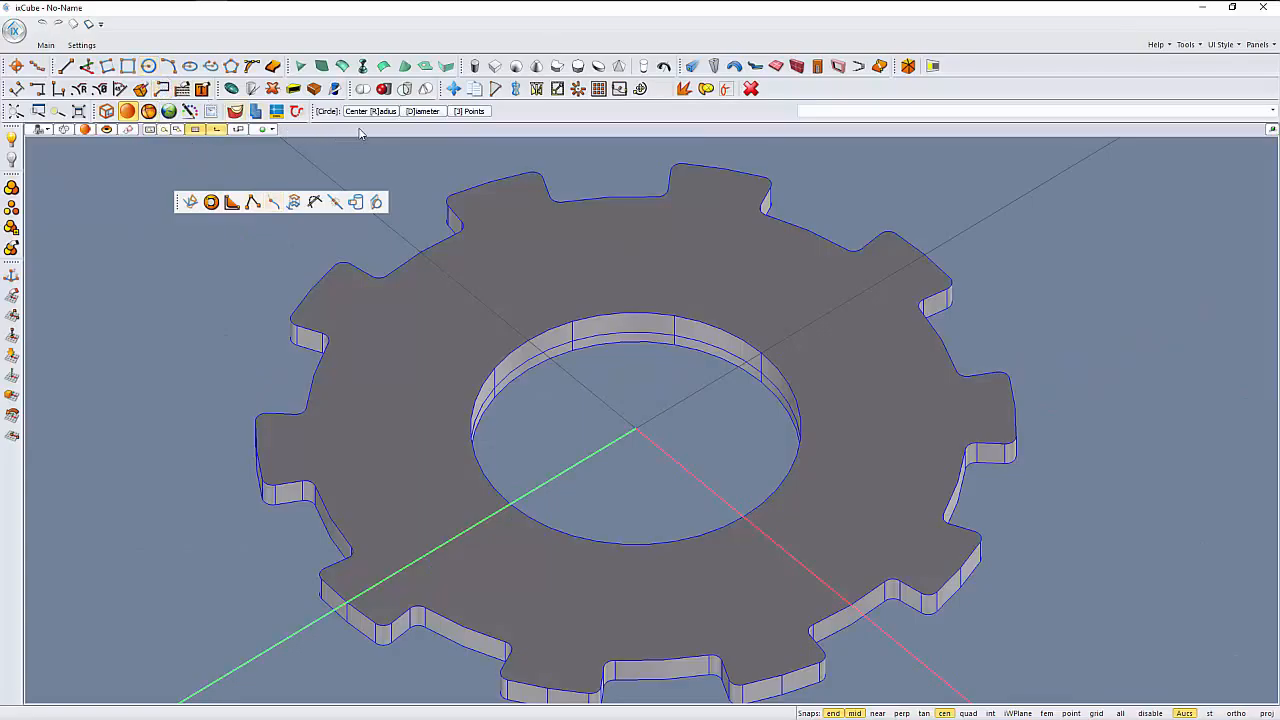
left_click(364, 113)
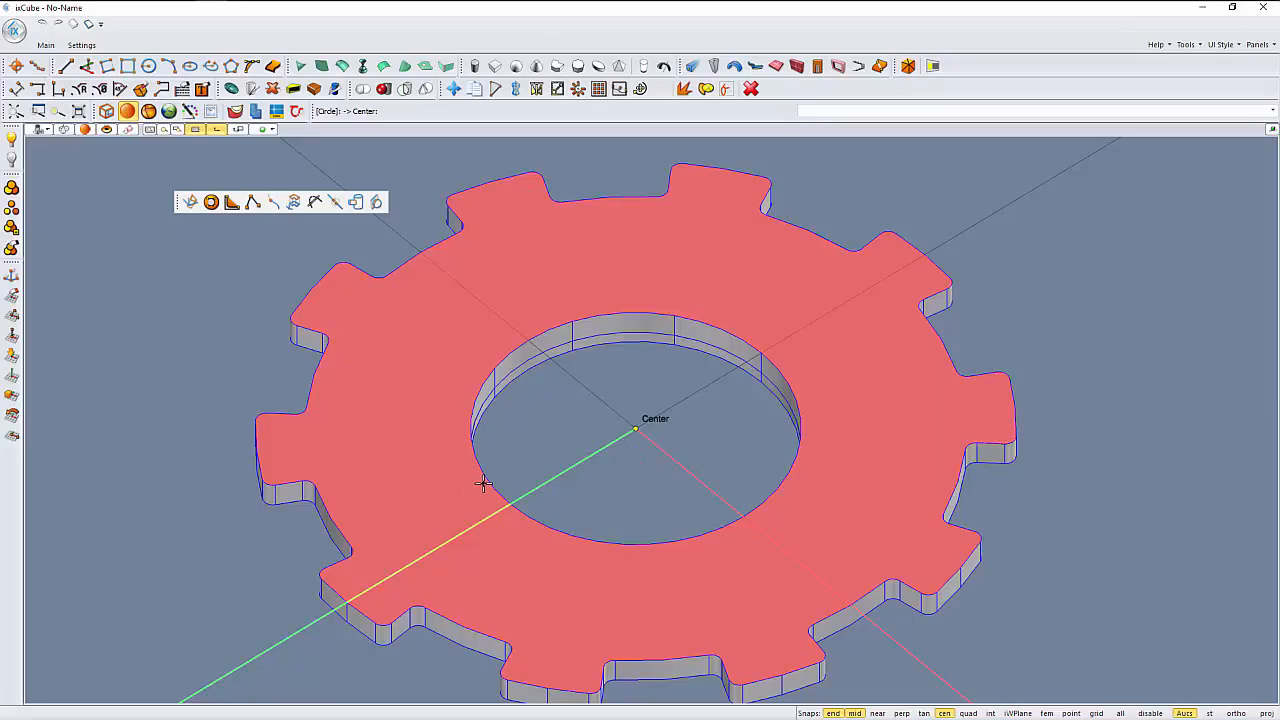
mouse_move(483, 484)
middle_mouse_down()
mouse_move(471, 441)
mouse_move(478, 486)
mouse_move(502, 478)
middle_mouse_up()
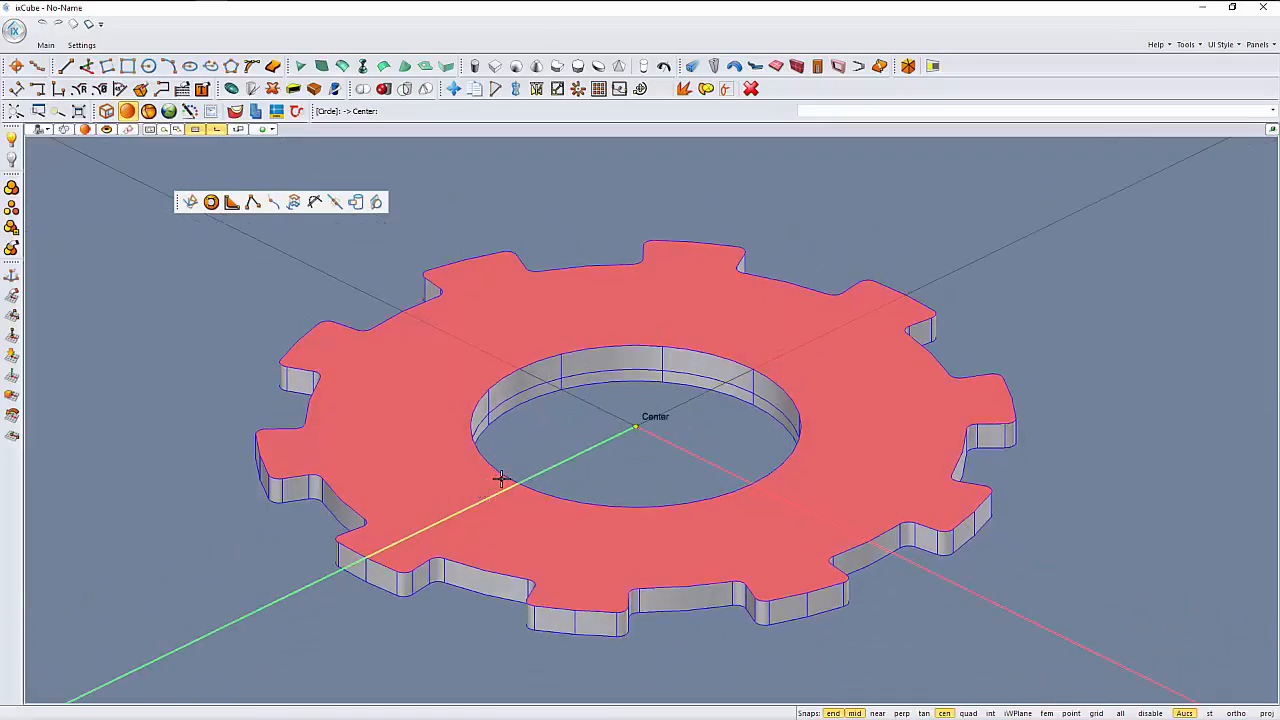
left_click(502, 478)
middle_click_drag(420, 486, 395, 525)
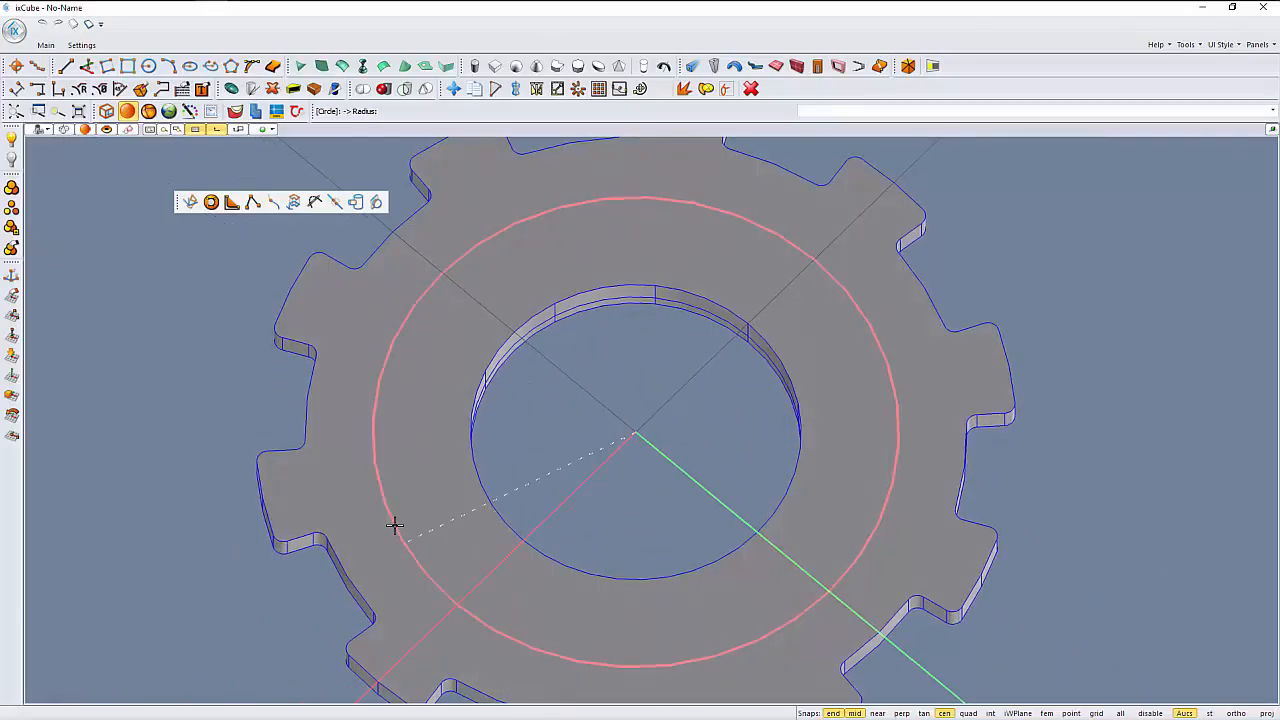
left_click(371, 455)
middle_click_drag(371, 500, 437, 452)
- Pull the inner ring on this opposite face slightly outward to form a second raised collar
left_click(413, 439)
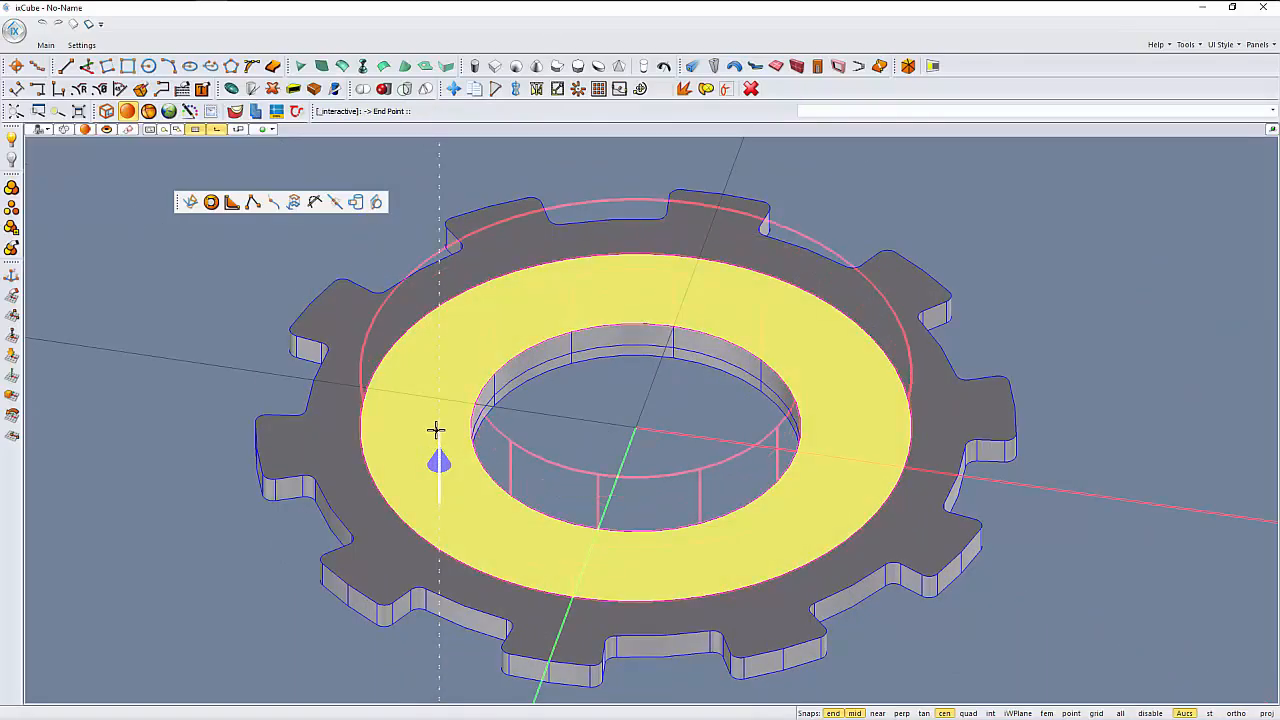
left_click(411, 446)
left_click(237, 383)
scroll(465, 462, "down", 2)
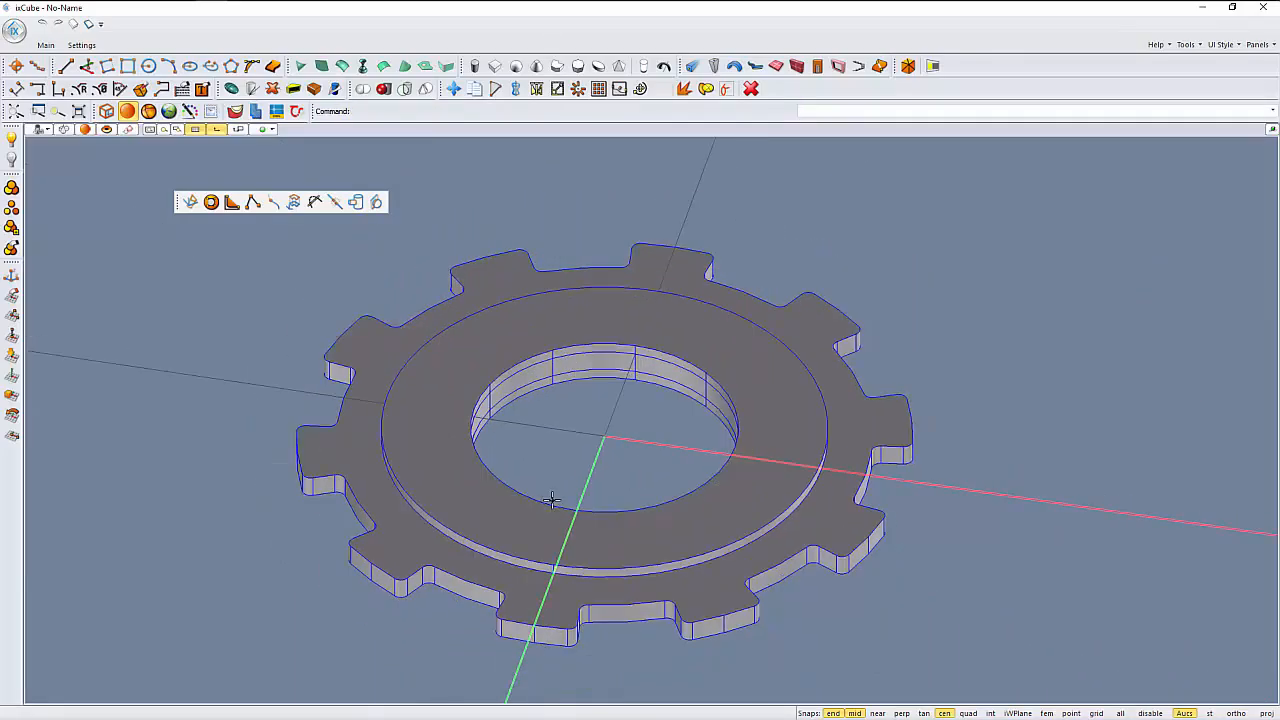
middle_click_drag(568, 535, 466, 517)
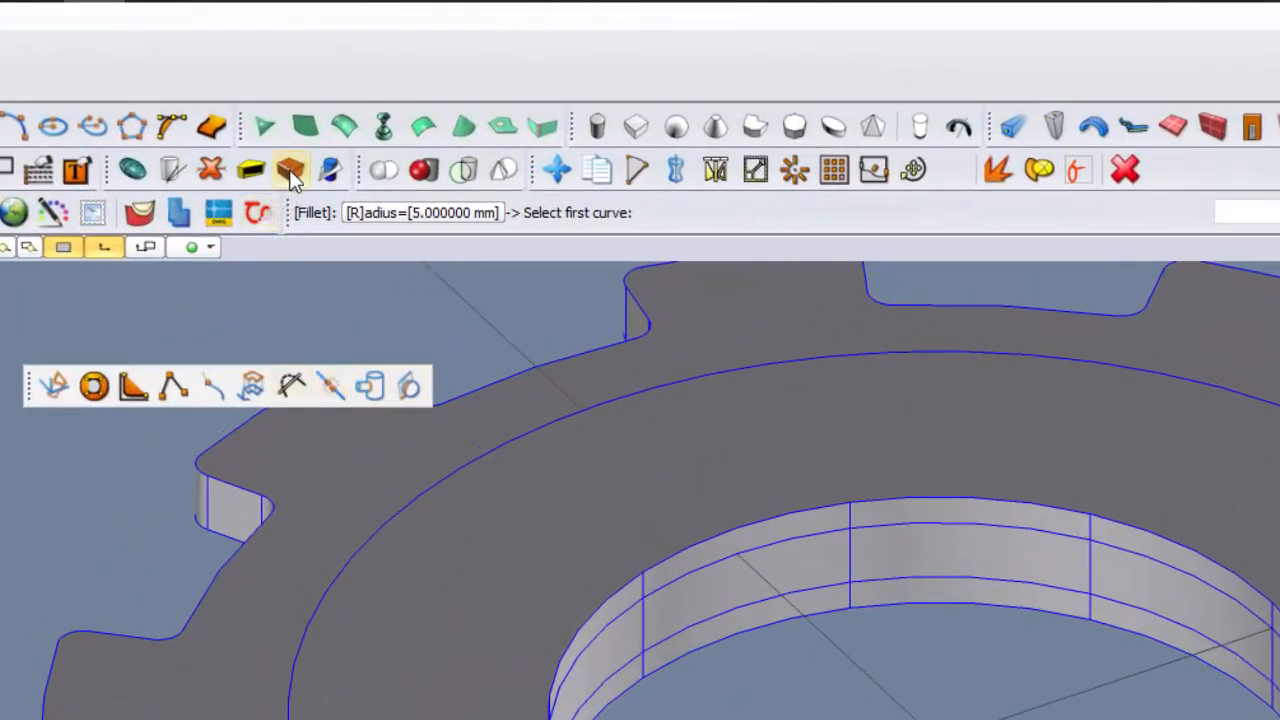
- Apply a 4 mm Edge Fillet to both the upper and lower outer edges of the raised collar
left_click(290, 170)
left_click(484, 212)
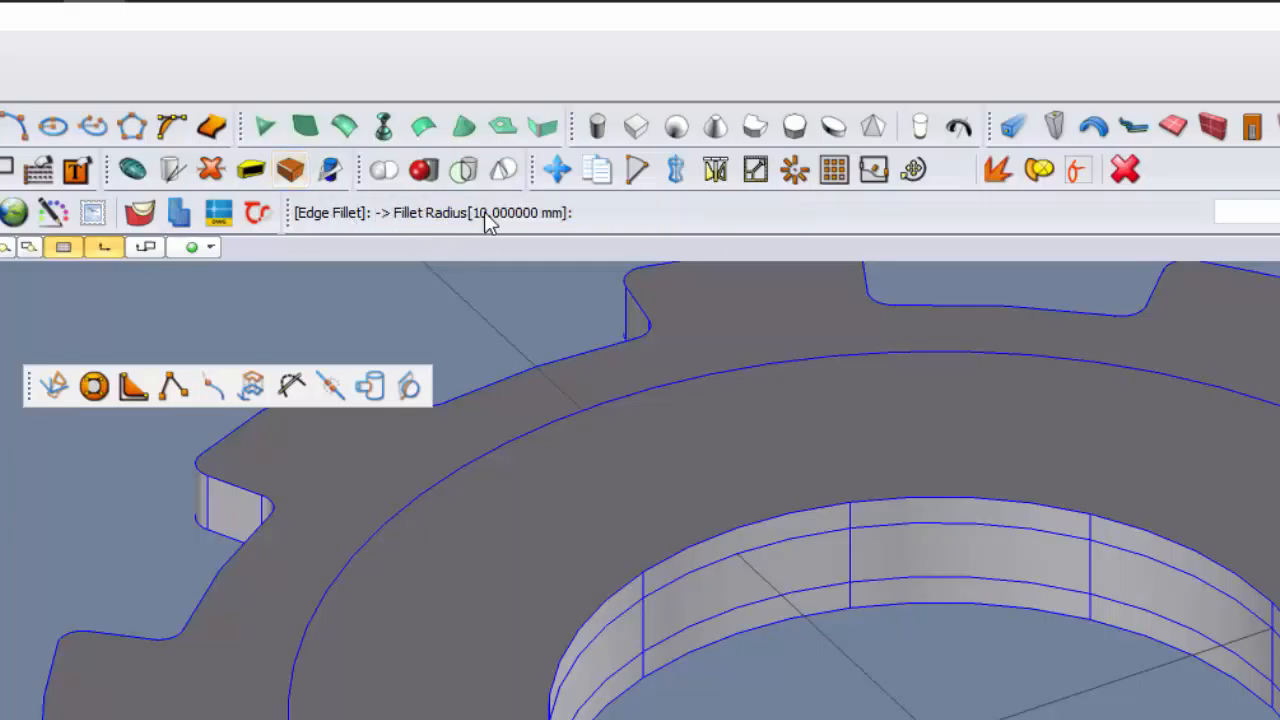
scroll(369, 441, "up", 5)
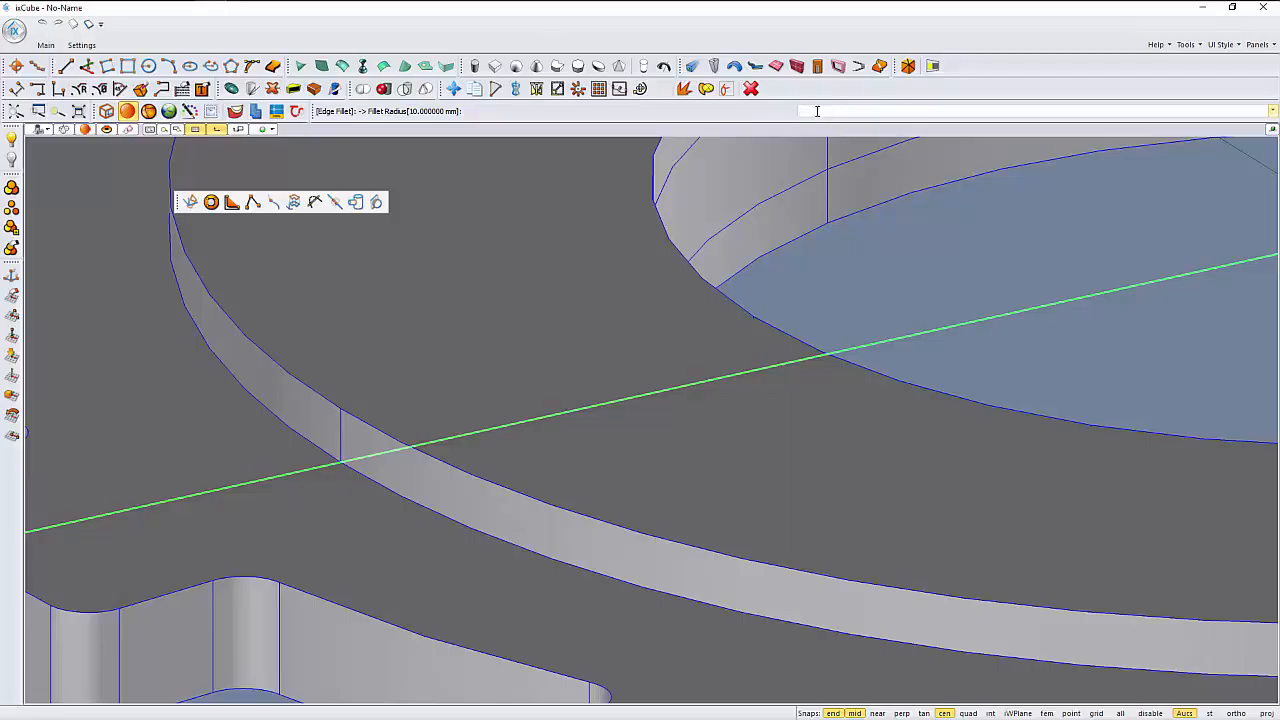
key("Return")
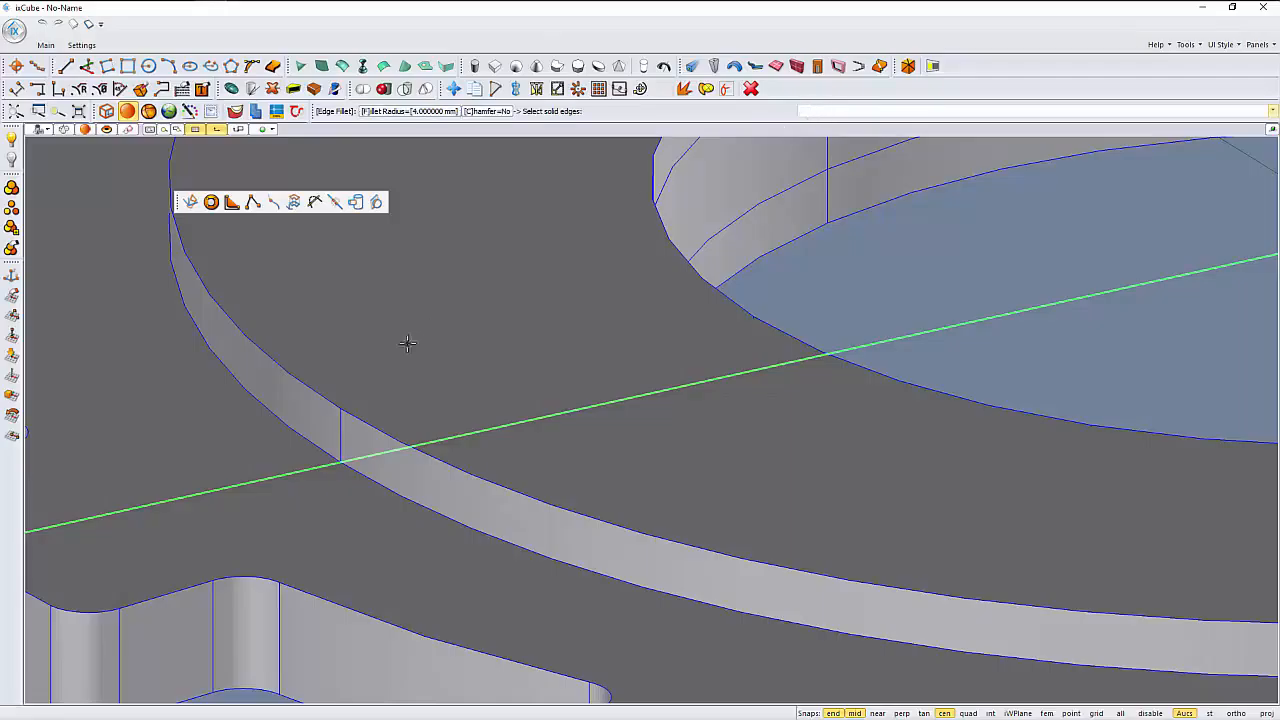
left_click(323, 399)
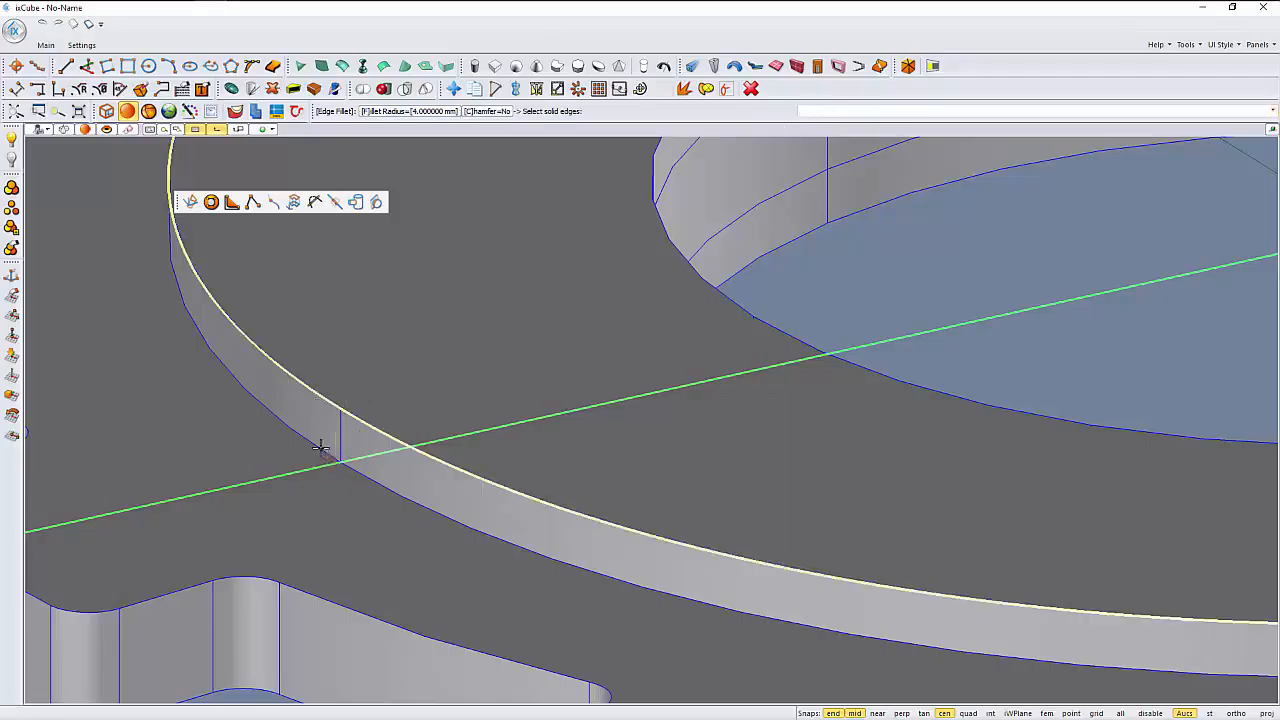
left_click(330, 448)
right_click(455, 387)
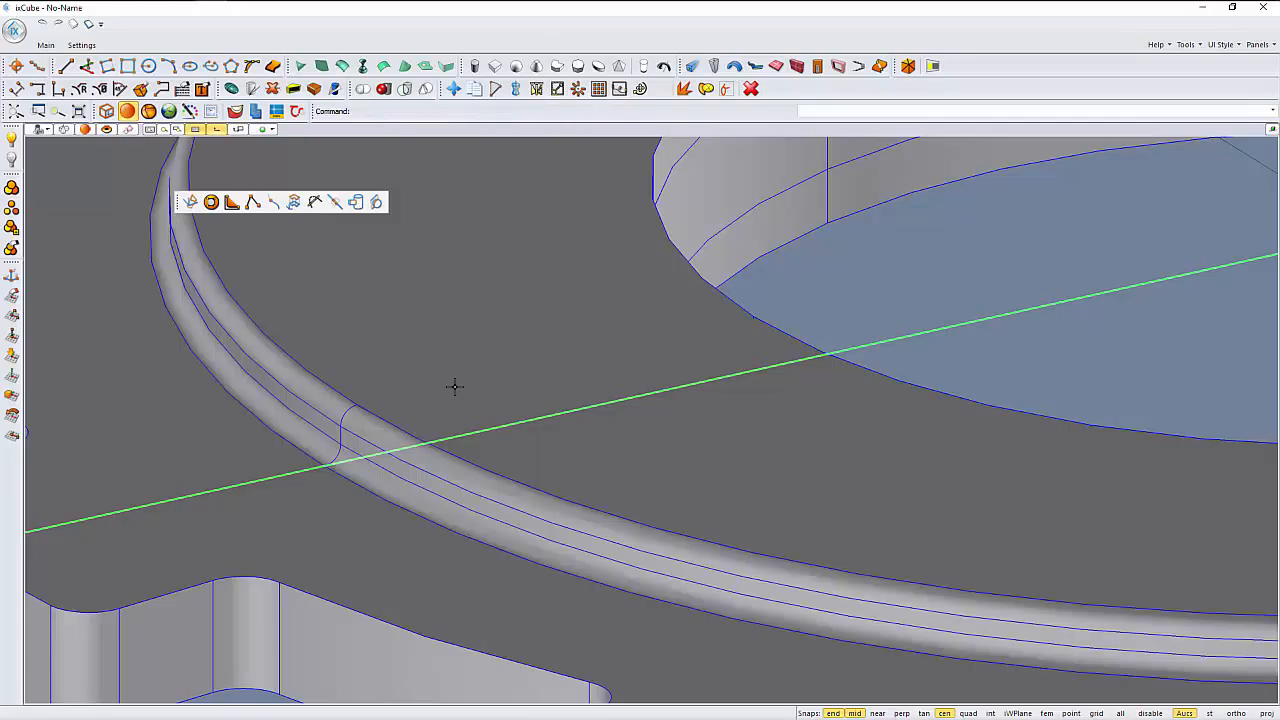
- Apply a 4 mm Edge Fillet to both outer edges of the raised collar on the other gear face
scroll(401, 428, "down", 2)
middle_click_drag(385, 445, 389, 366)
scroll(311, 420, "down", 1)
scroll(245, 278, "up", 7)
scroll(310, 348, "down", 8)
scroll(389, 366, "up", 4)
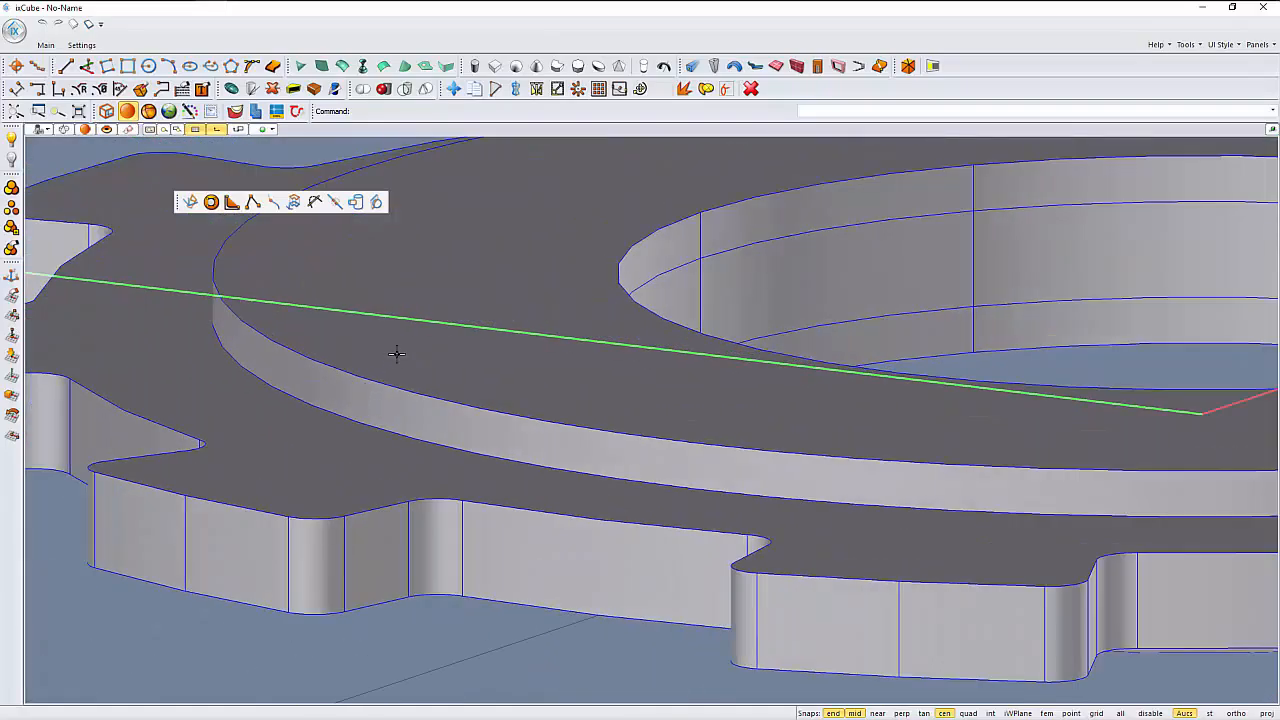
right_click(398, 354)
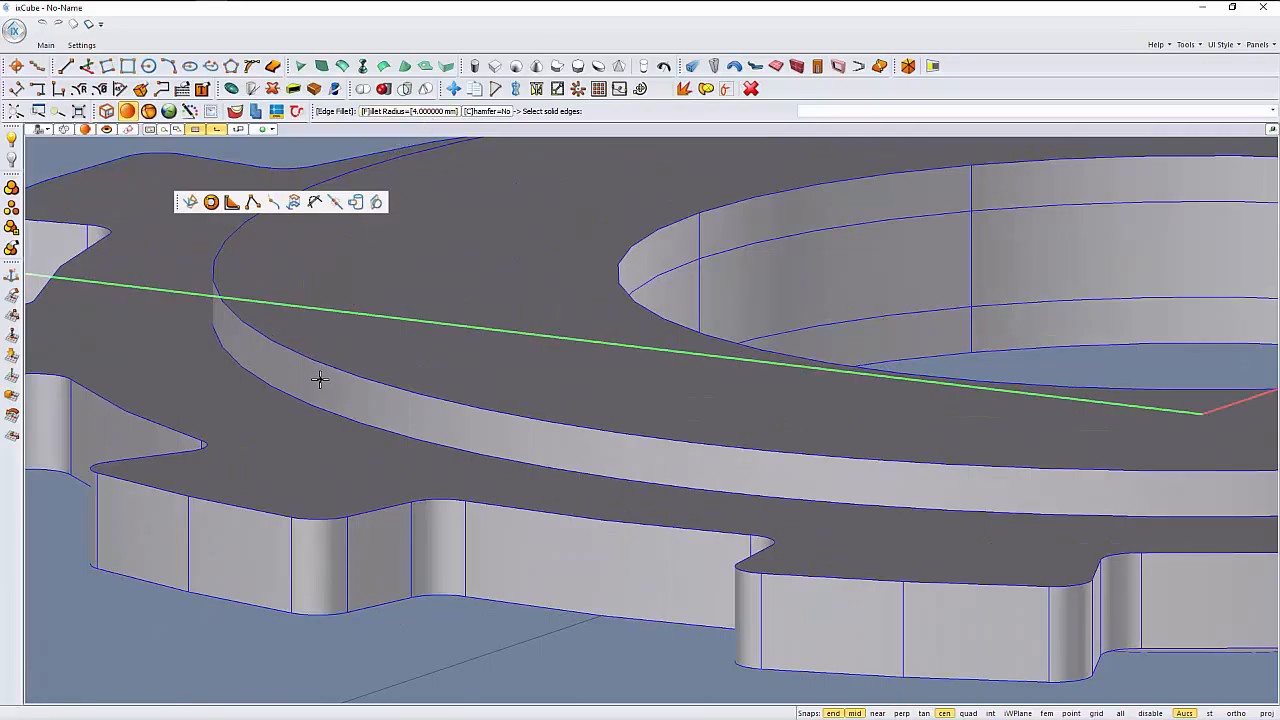
scroll(316, 366, "up", 2)
left_click(312, 351)
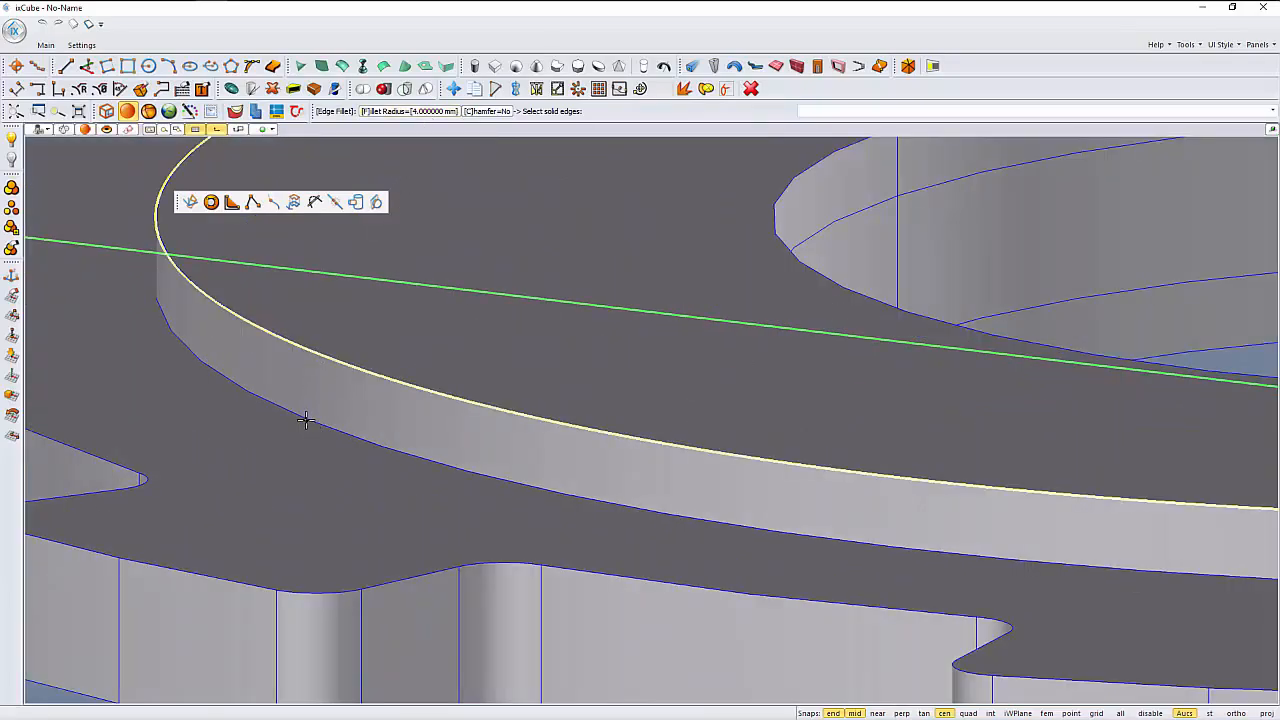
left_click(306, 420)
right_click(306, 420)
- Set the Edge Fillet radius to 10 mm and fillet the complete rim of the central hole on this face
scroll(308, 422, "down", 3)
right_click_drag(332, 440, 272, 423)
scroll(269, 383, "up", 2)
scroll(262, 383, "down", 2)
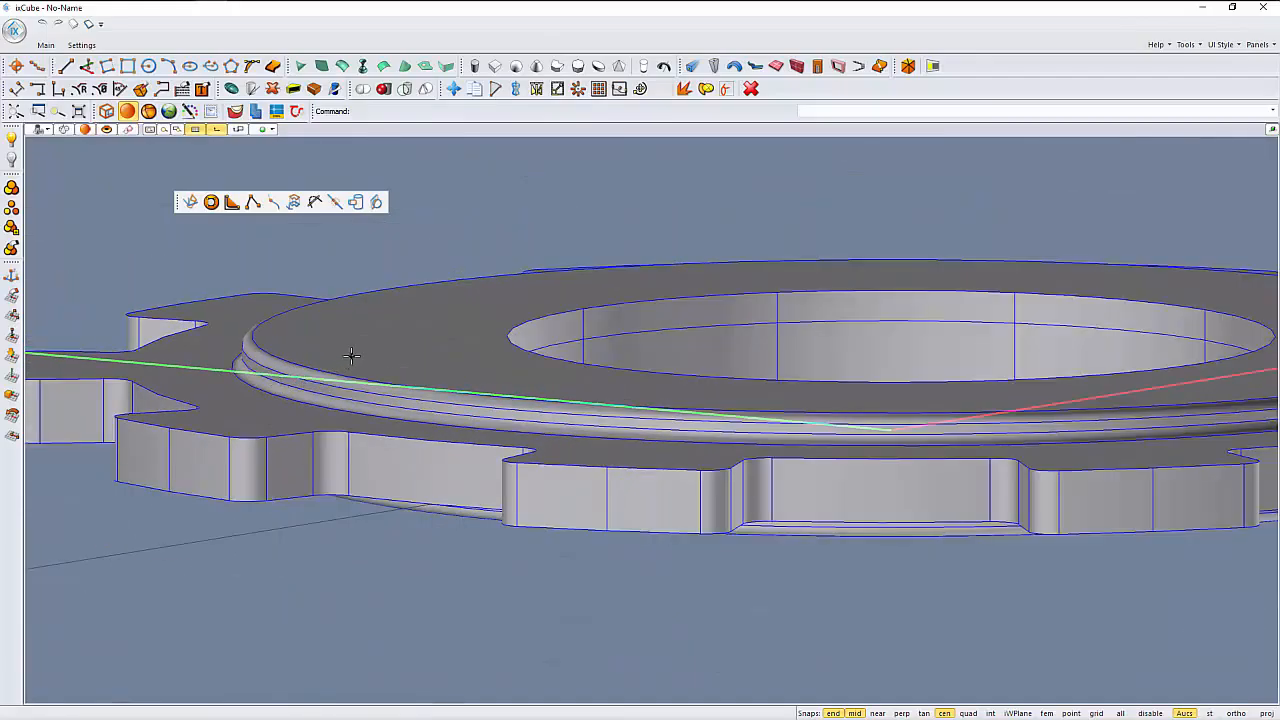
right_click_drag(351, 356, 280, 377)
right_click(318, 223)
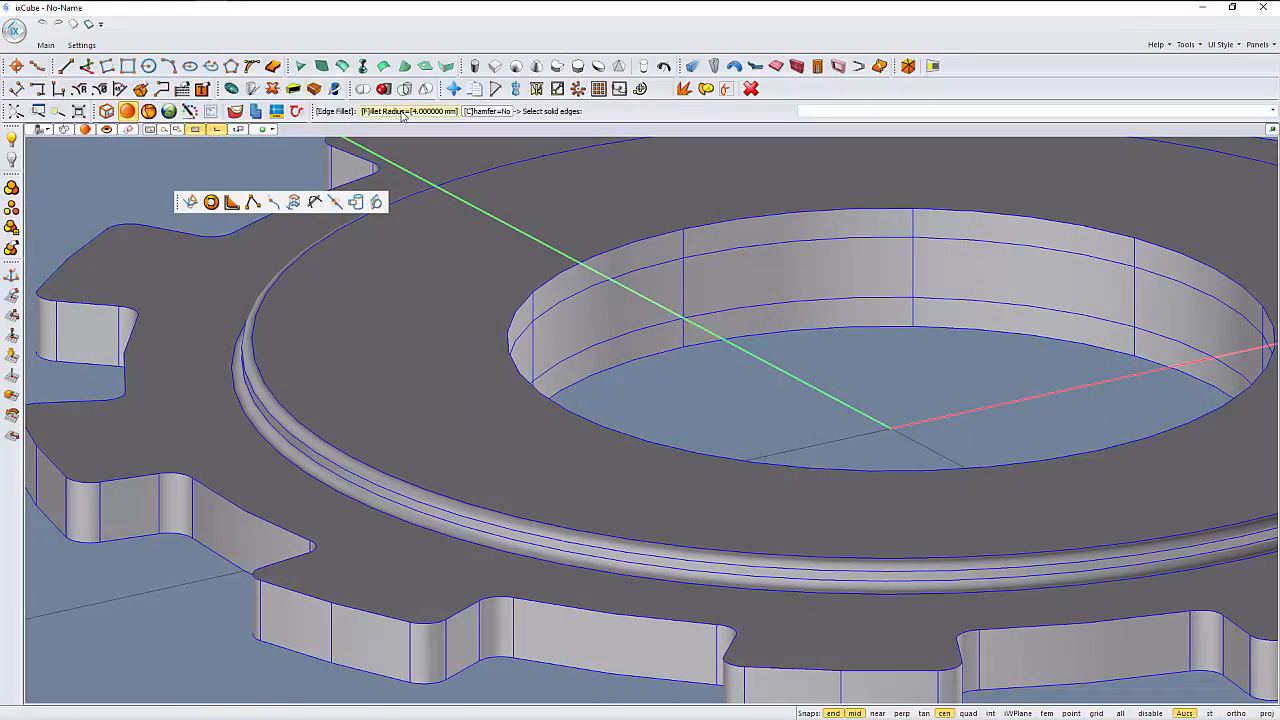
left_click(402, 112)
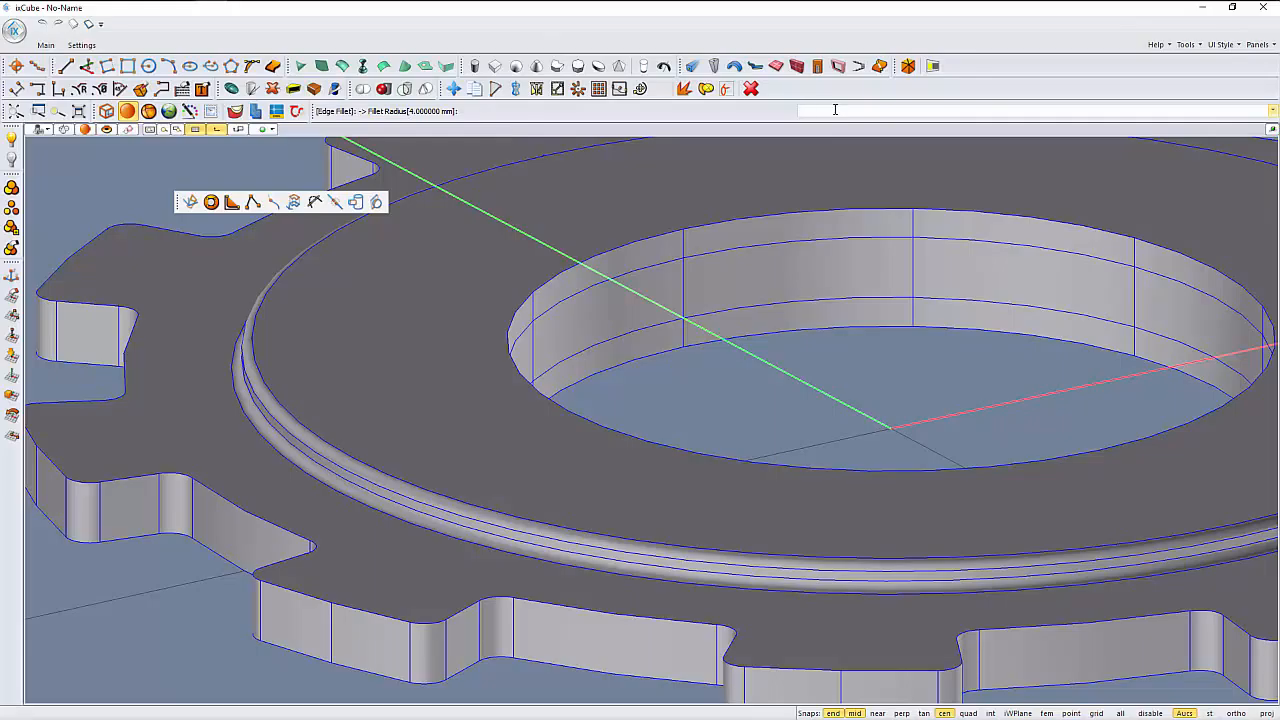
type("10")
key("Return")
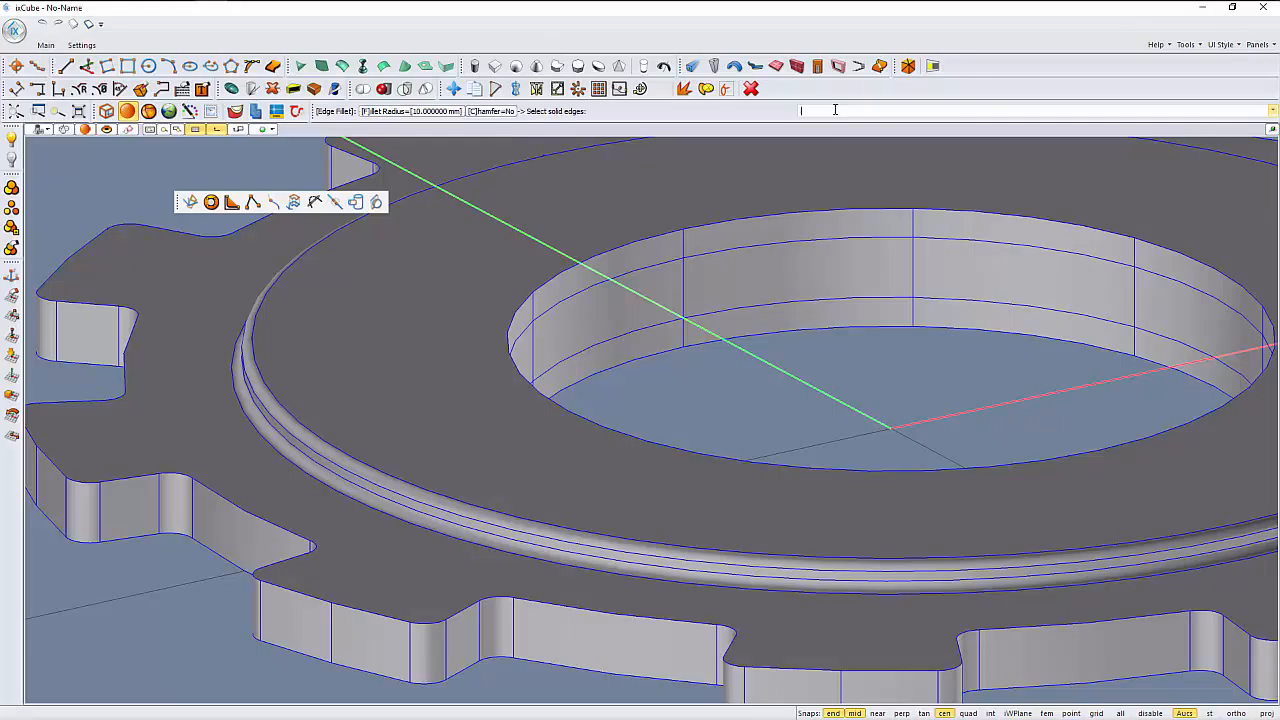
left_click(621, 245)
scroll(480, 540, "down", 1)
right_click_drag(480, 540, 335, 572)
right_click_drag(520, 427, 388, 437)
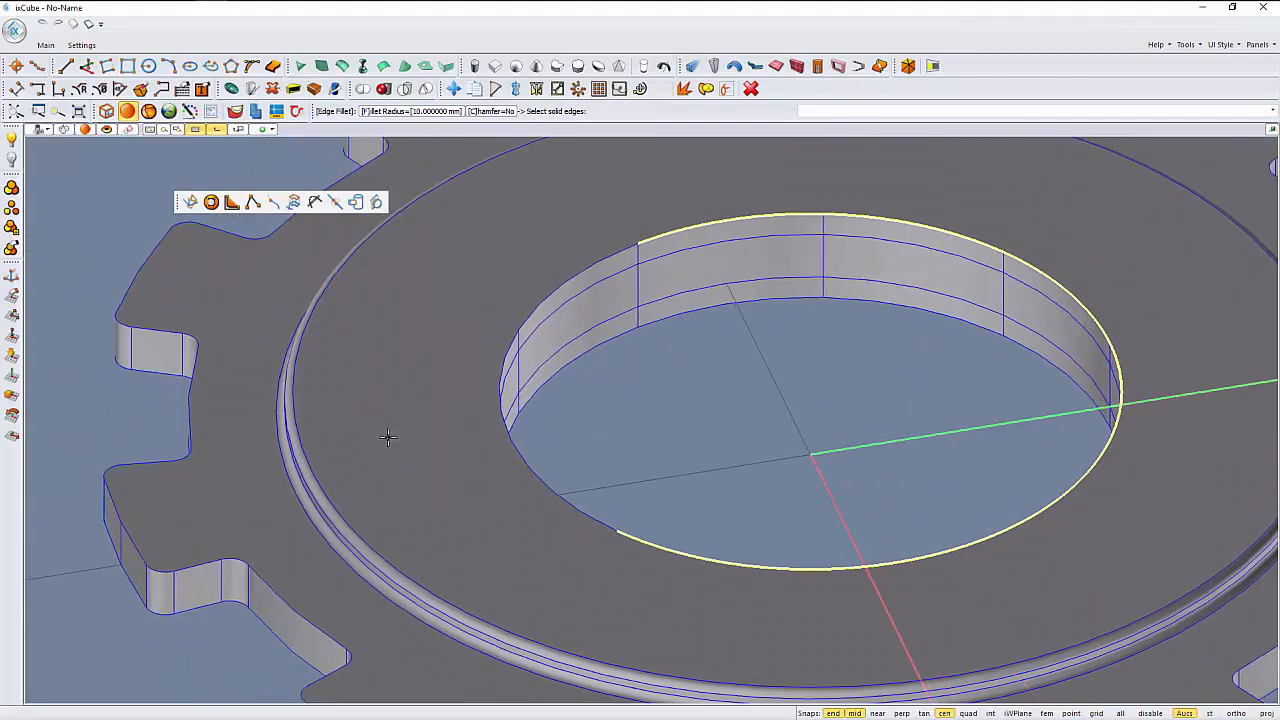
left_click(540, 322)
left_click(501, 365)
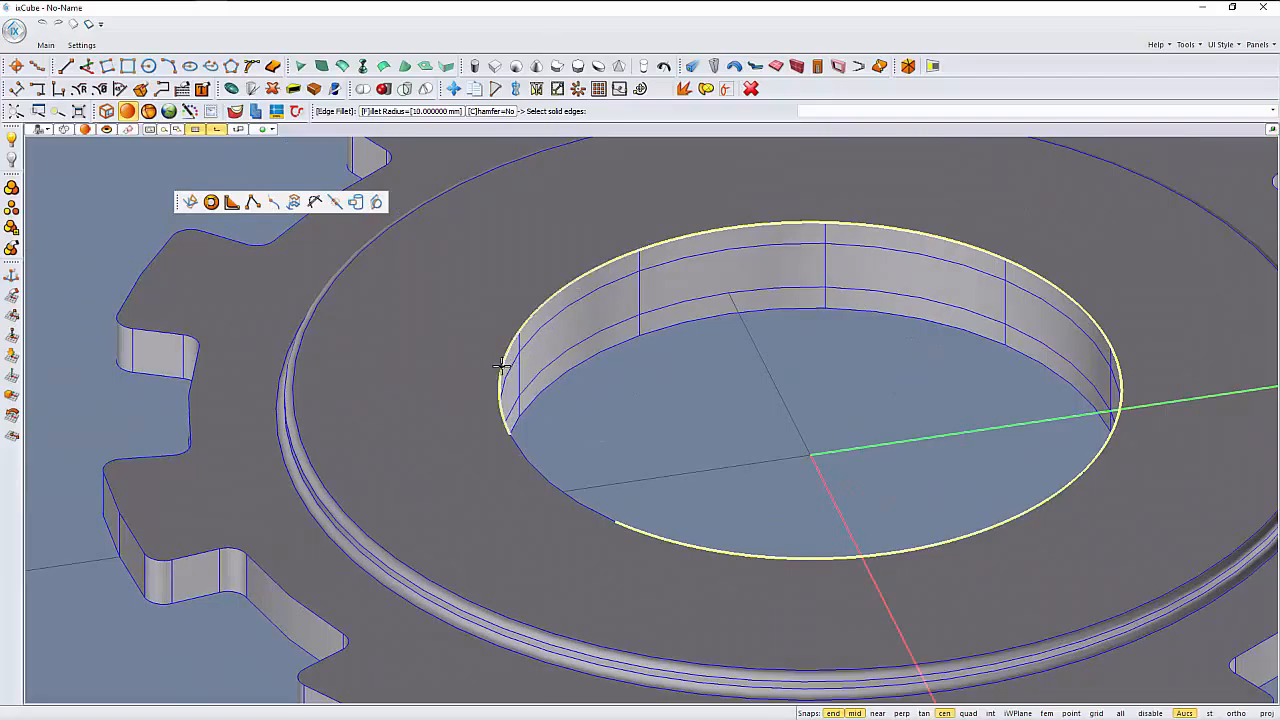
right_click_drag(514, 484, 429, 497)
left_click(504, 428)
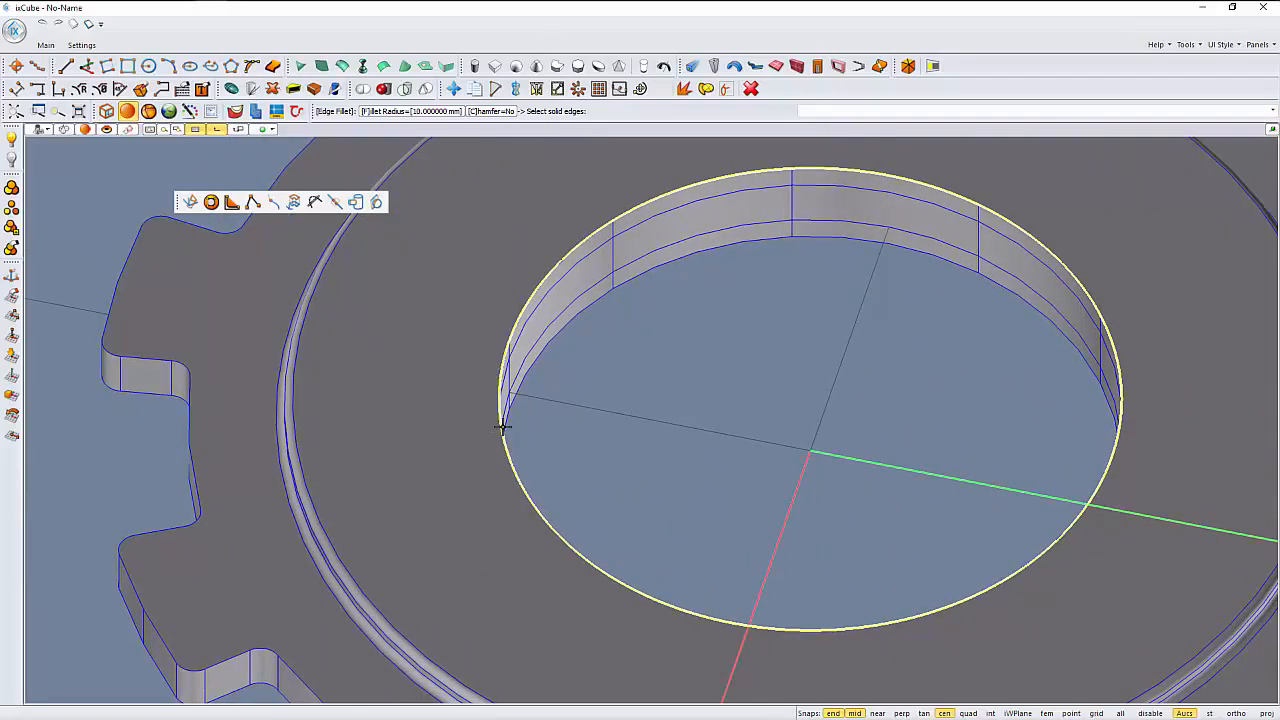
right_click(665, 423)
- Apply the same 10 mm Edge Fillet to the central hole's rim on the opposite face
scroll(574, 471, "down", 1)
right_click_drag(574, 471, 686, 309)
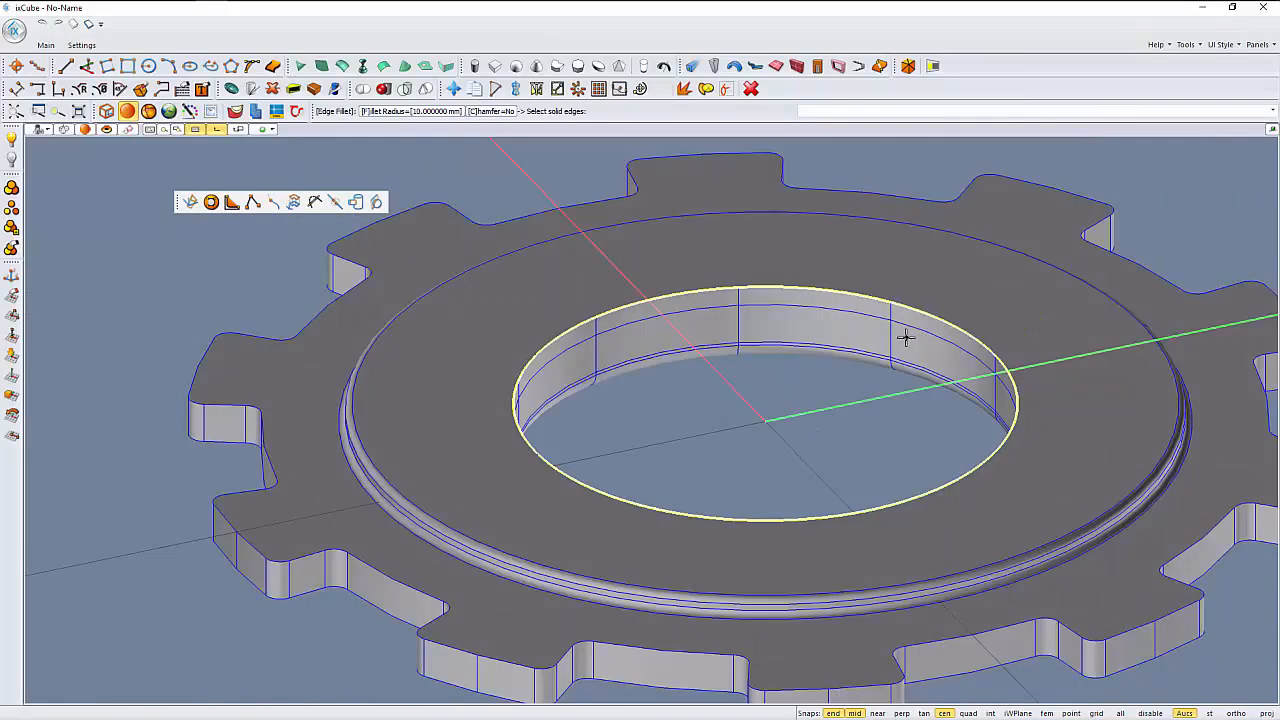
right_click(768, 378)
- Examine the gear from several angles, including the filleted hole rims and collar edges
right_click_drag(768, 378, 672, 425)
scroll(668, 424, "down", 2)
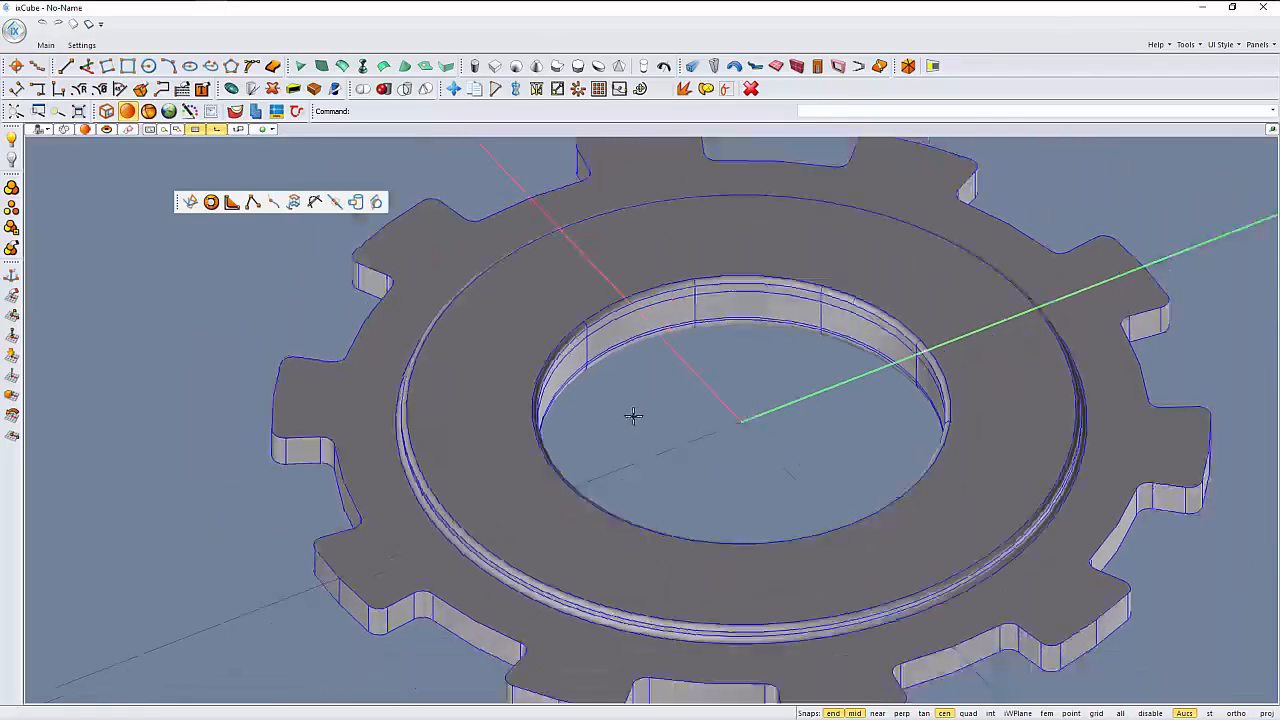
middle_click_drag(637, 463, 575, 485)
right_click_drag(575, 485, 537, 458)
scroll(551, 451, "down", 2)
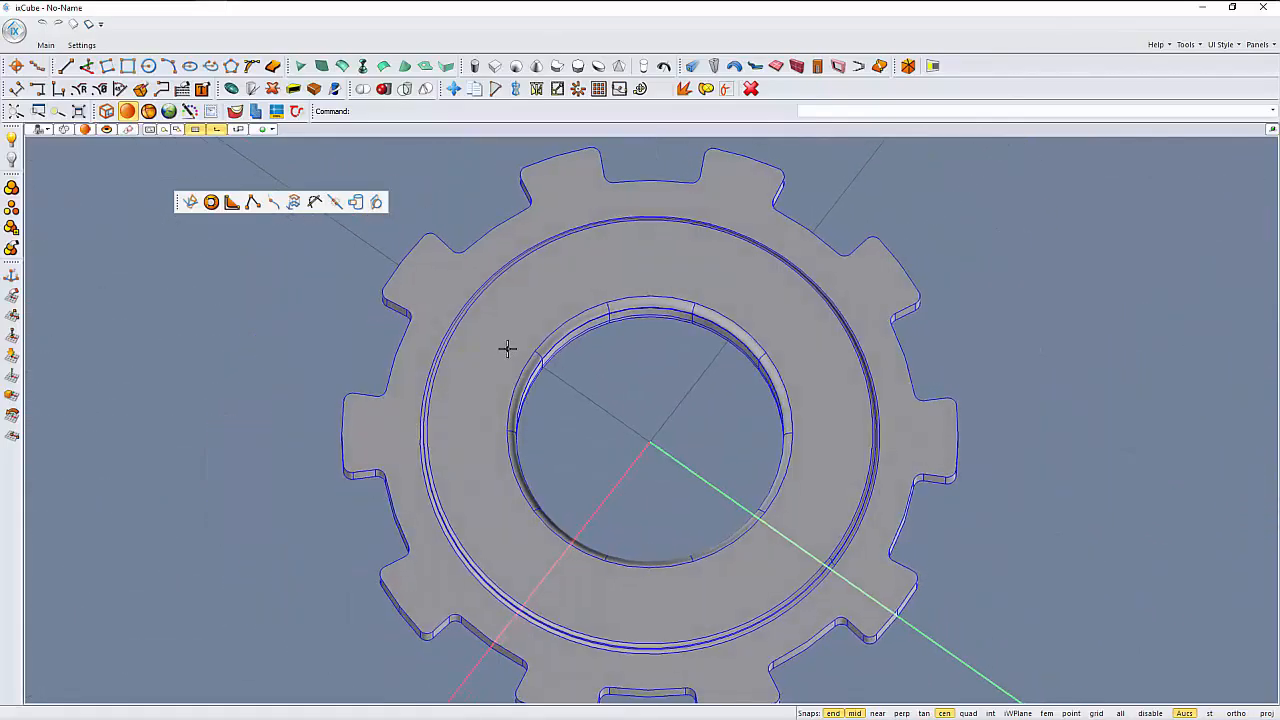
scroll(510, 320, "up", 2)
scroll(457, 346, "down", 2)
right_click_drag(512, 401, 523, 343)
scroll(511, 353, "up", 2)
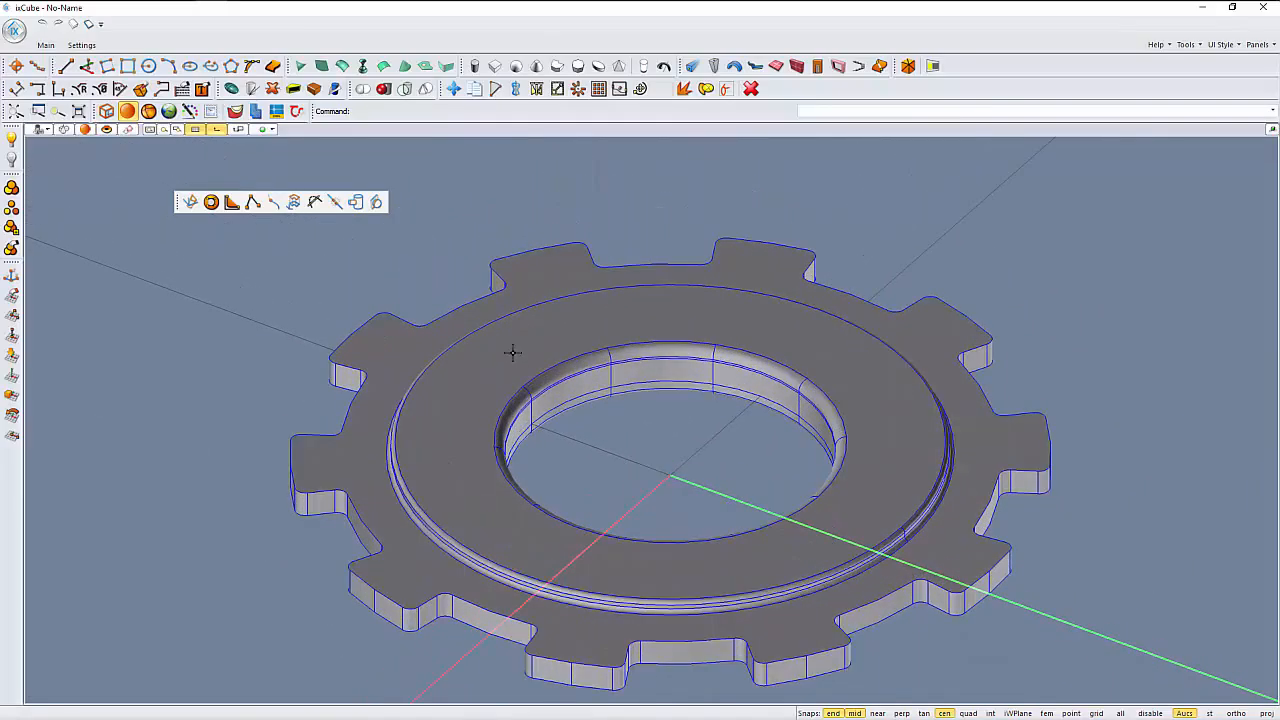
- Draw a centre-radius guide circle on the collar face, concentric with the hole and midway to the collar's outer edge, and select it
middle_click_drag(528, 406, 478, 378)
left_click(148, 64)
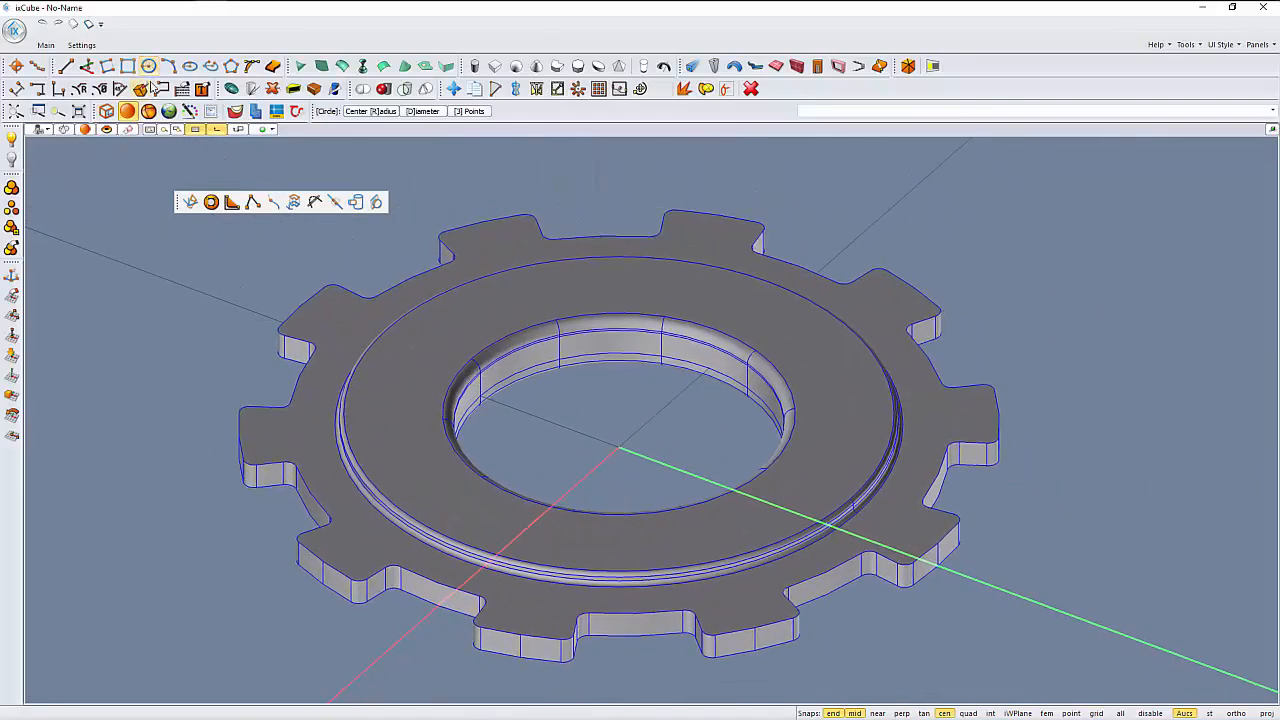
left_click(468, 478)
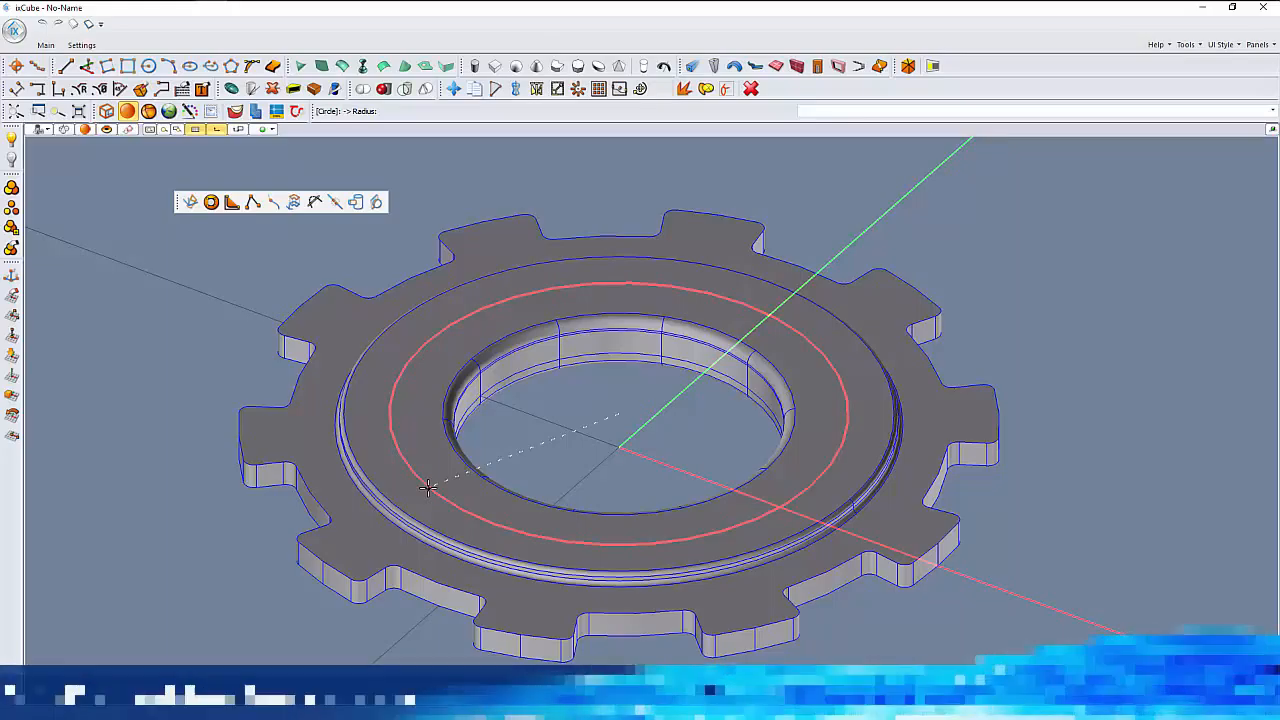
left_click(427, 487)
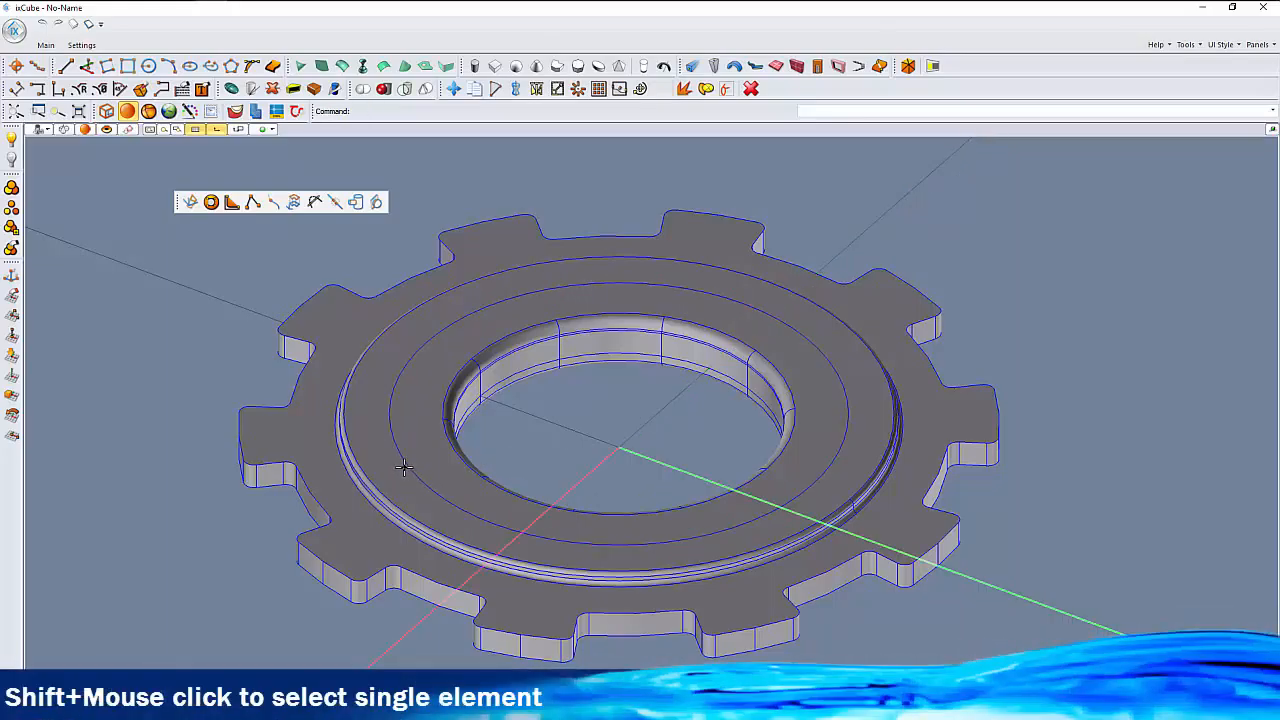
left_click(407, 467, "shift")
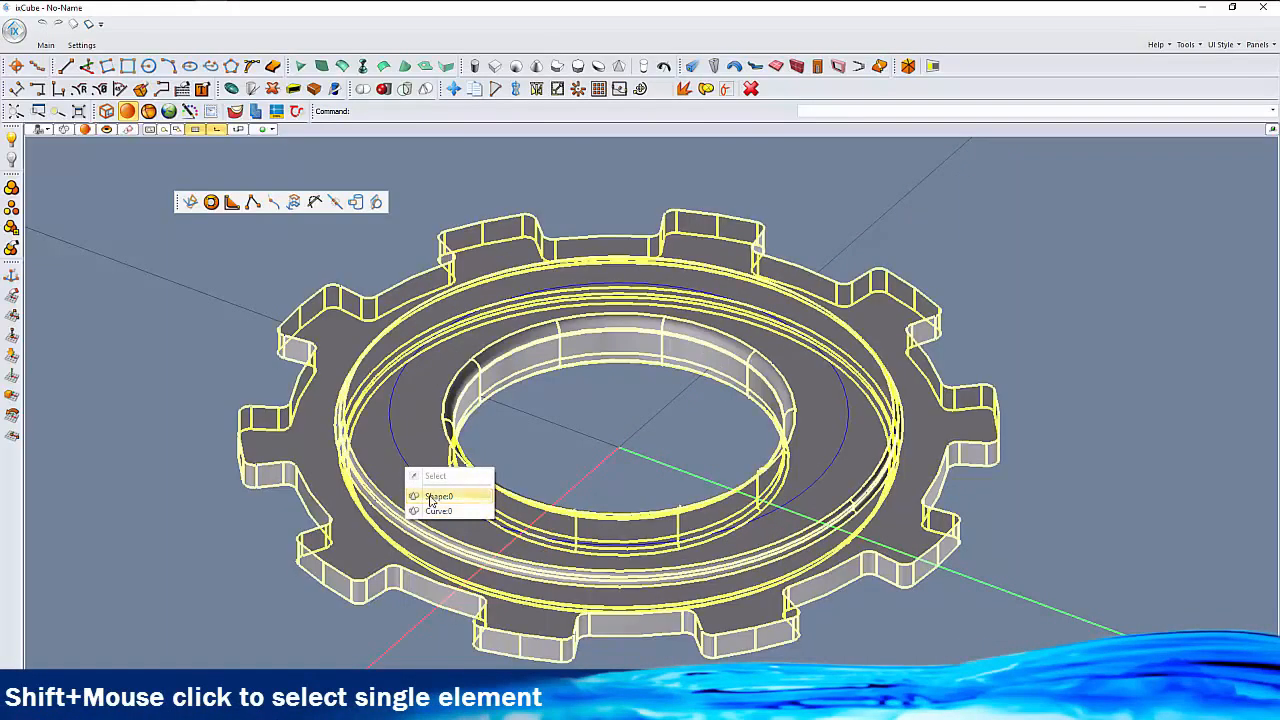
left_click(435, 511)
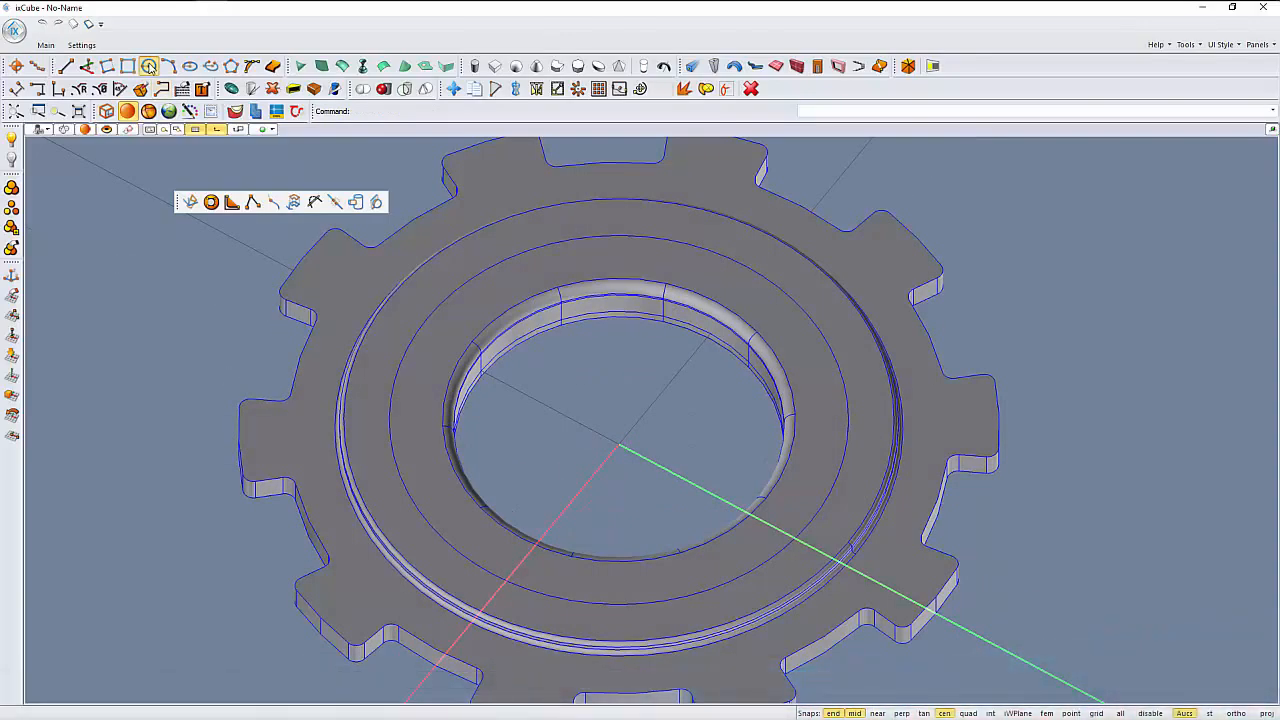
- Enable the near snap and draw a small circle on the collar face, centred on the guide circle
left_click(148, 66)
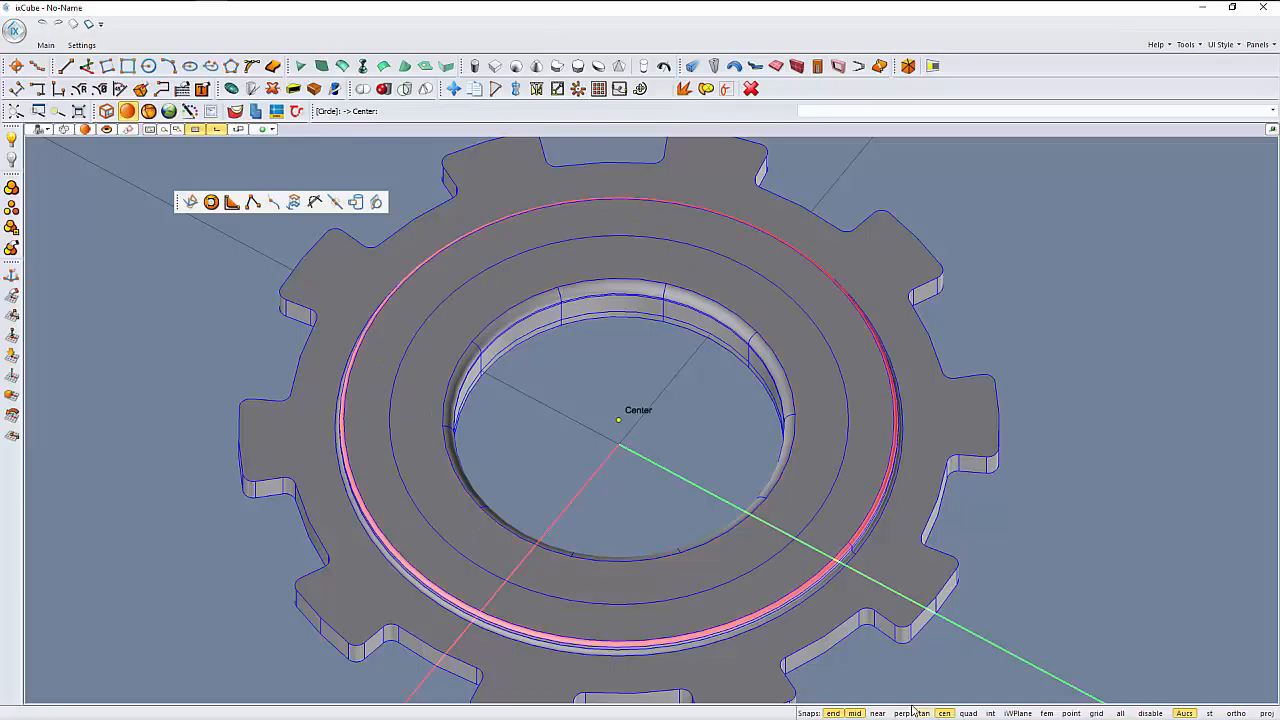
left_click(877, 713)
scroll(379, 374, "up", 2)
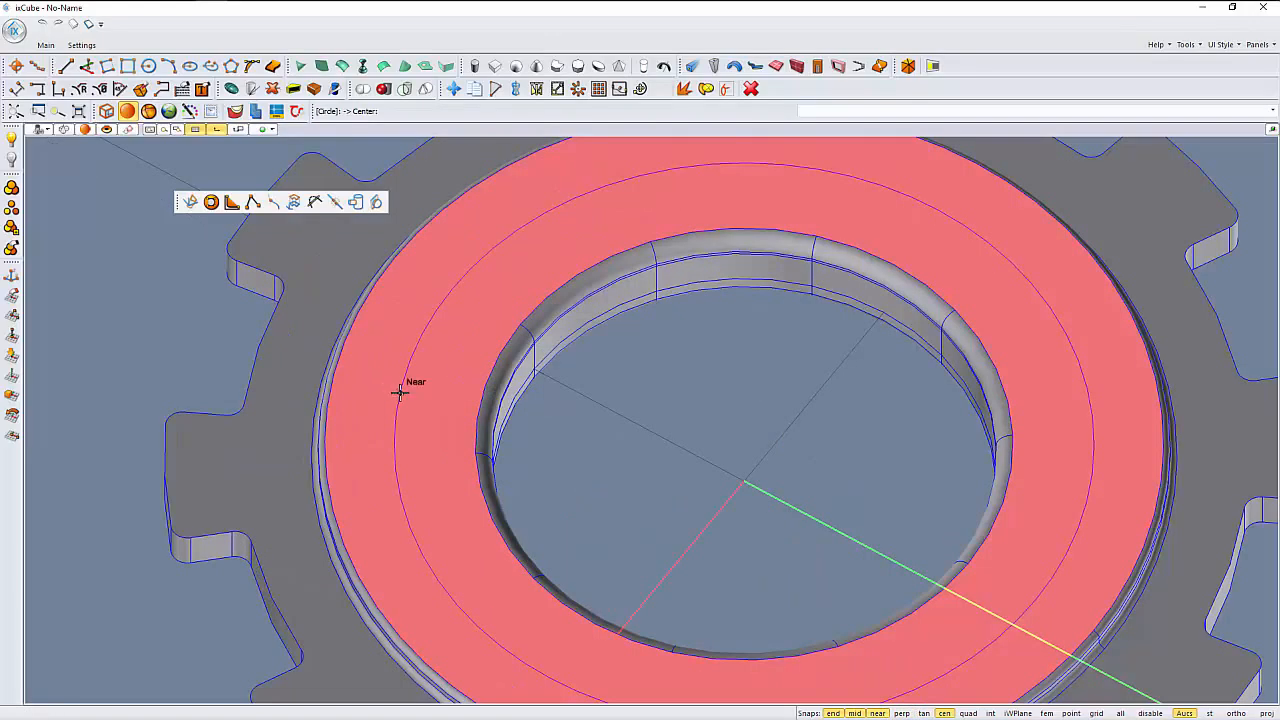
left_click(399, 392)
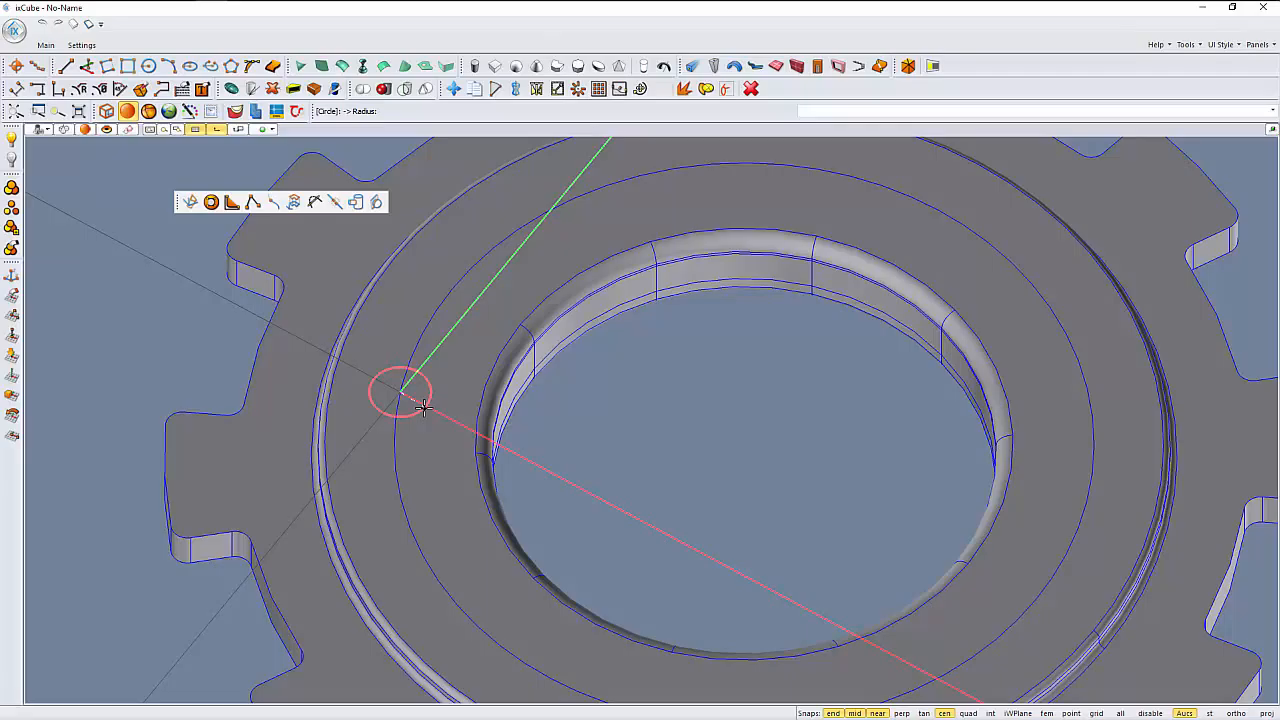
left_click(424, 406)
- Radially array the small circle into ten evenly spaced circles around the hole's centre, with the near snap turned off
left_click(418, 414)
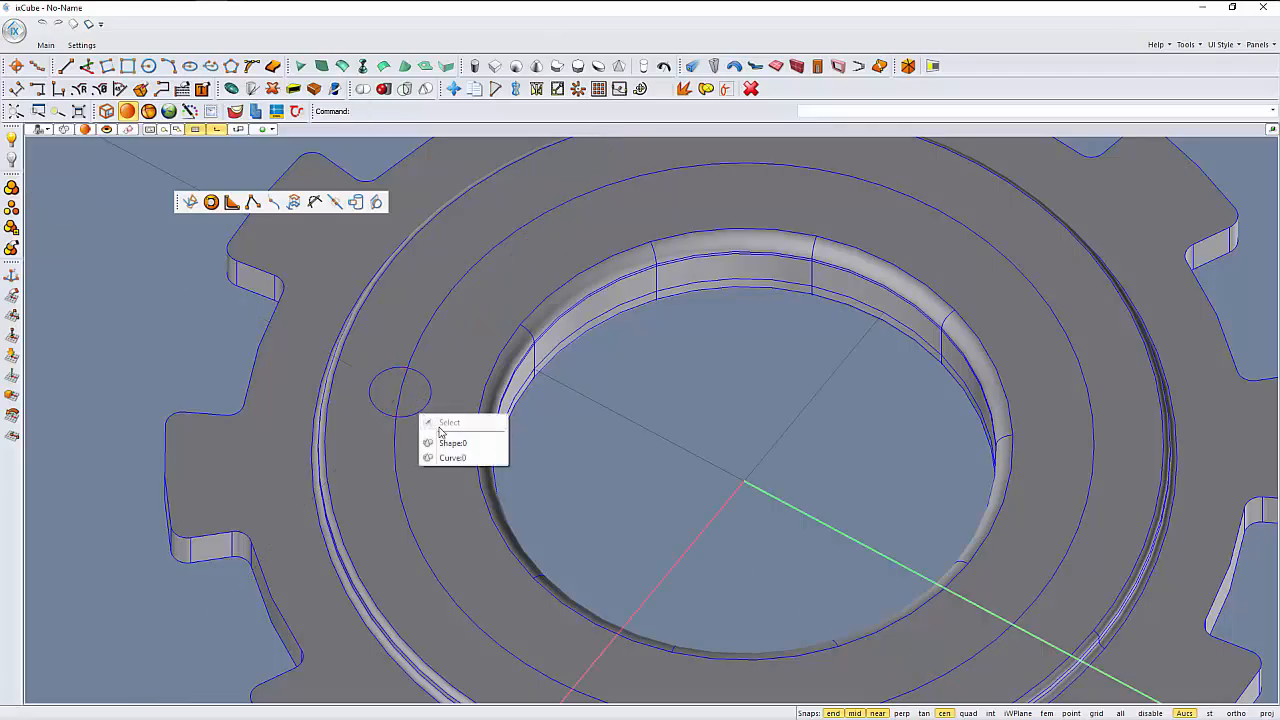
left_click(439, 457)
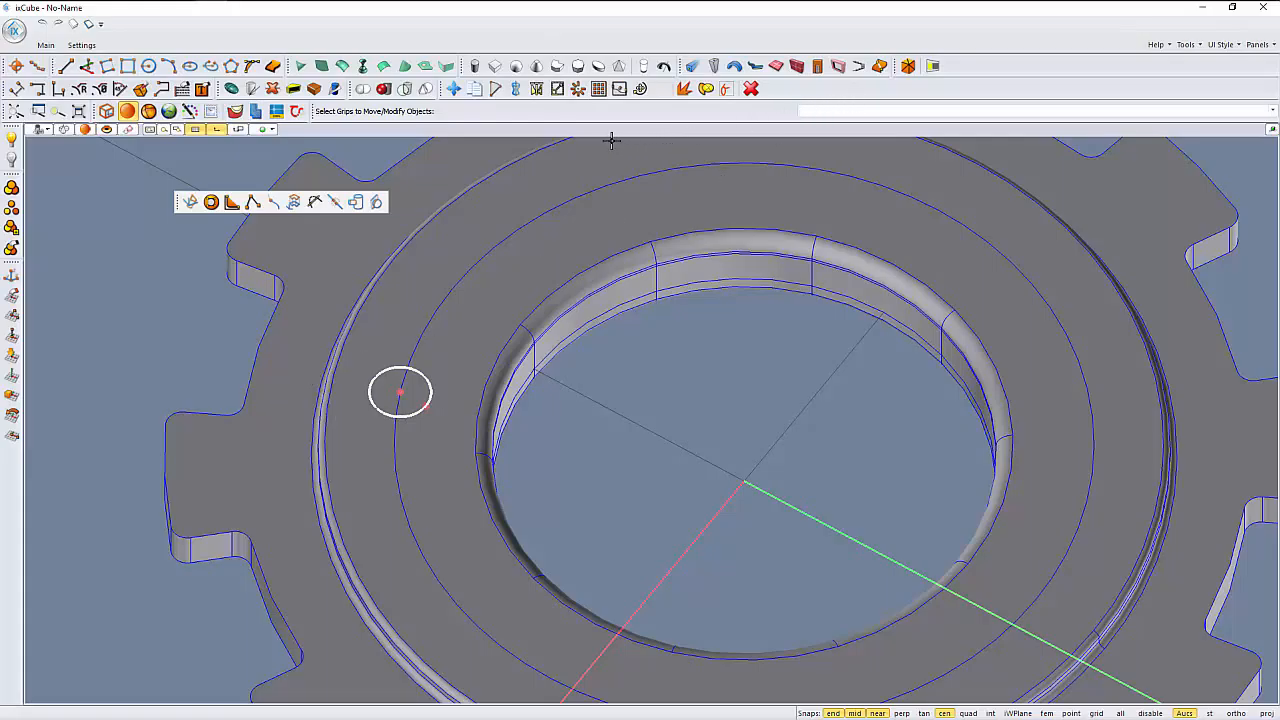
left_click(578, 89)
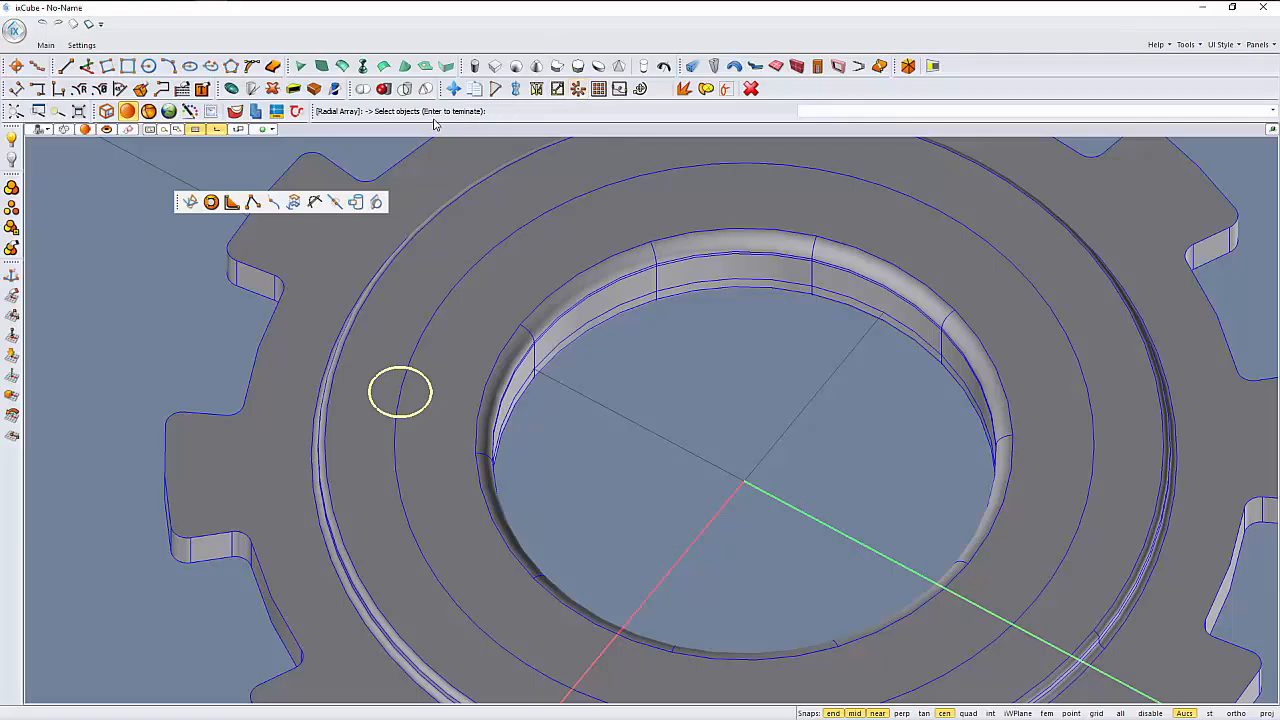
key("Return")
key("Return")
key("Return")
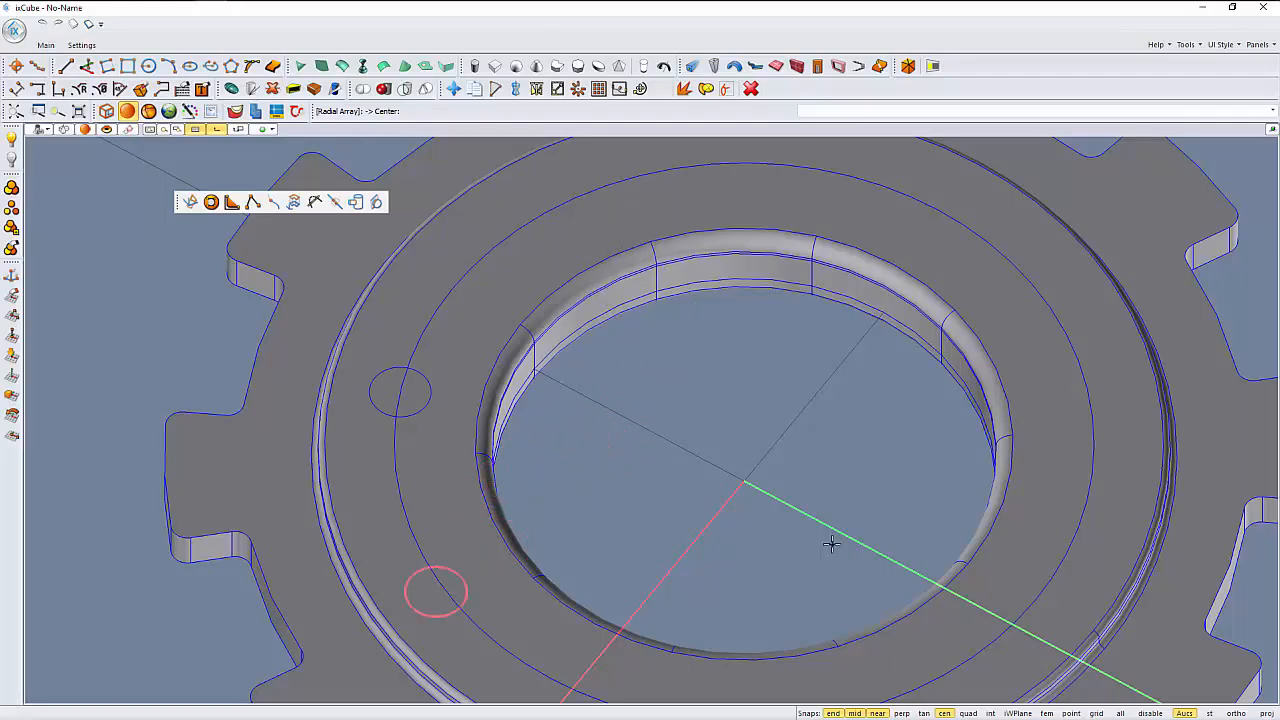
left_click(877, 713)
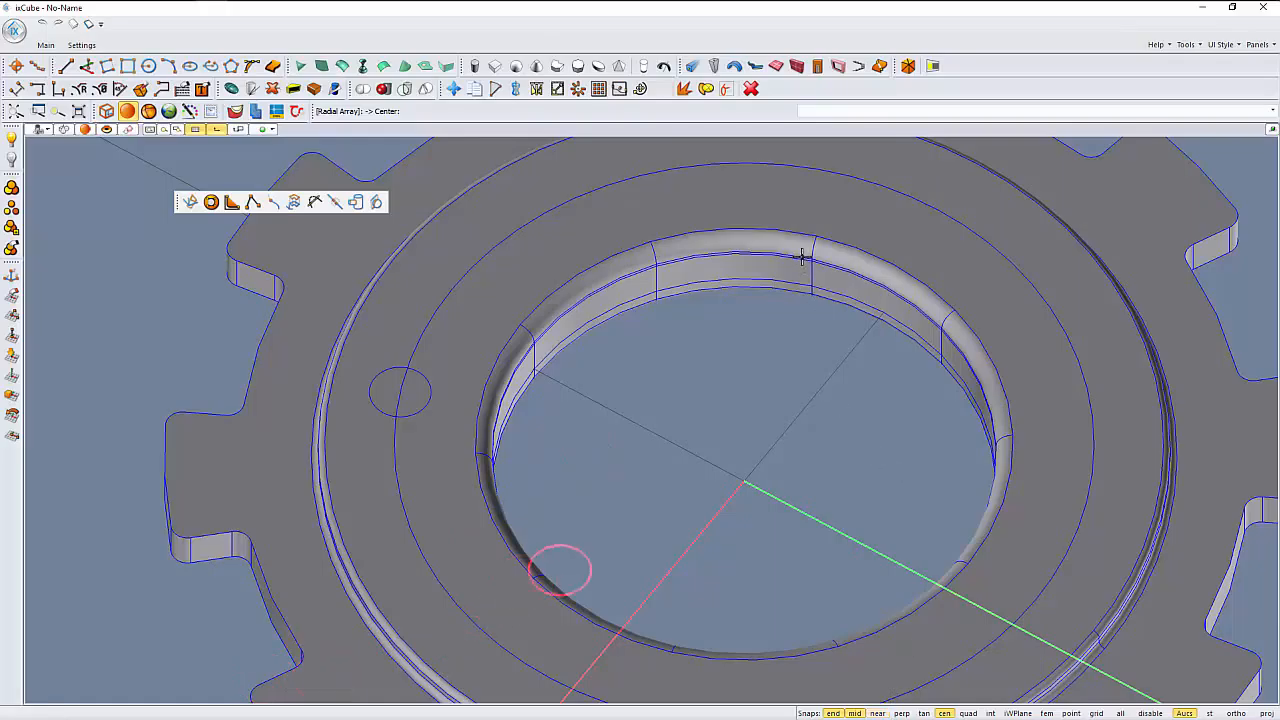
left_click(779, 231)
scroll(697, 320, "down", 6)
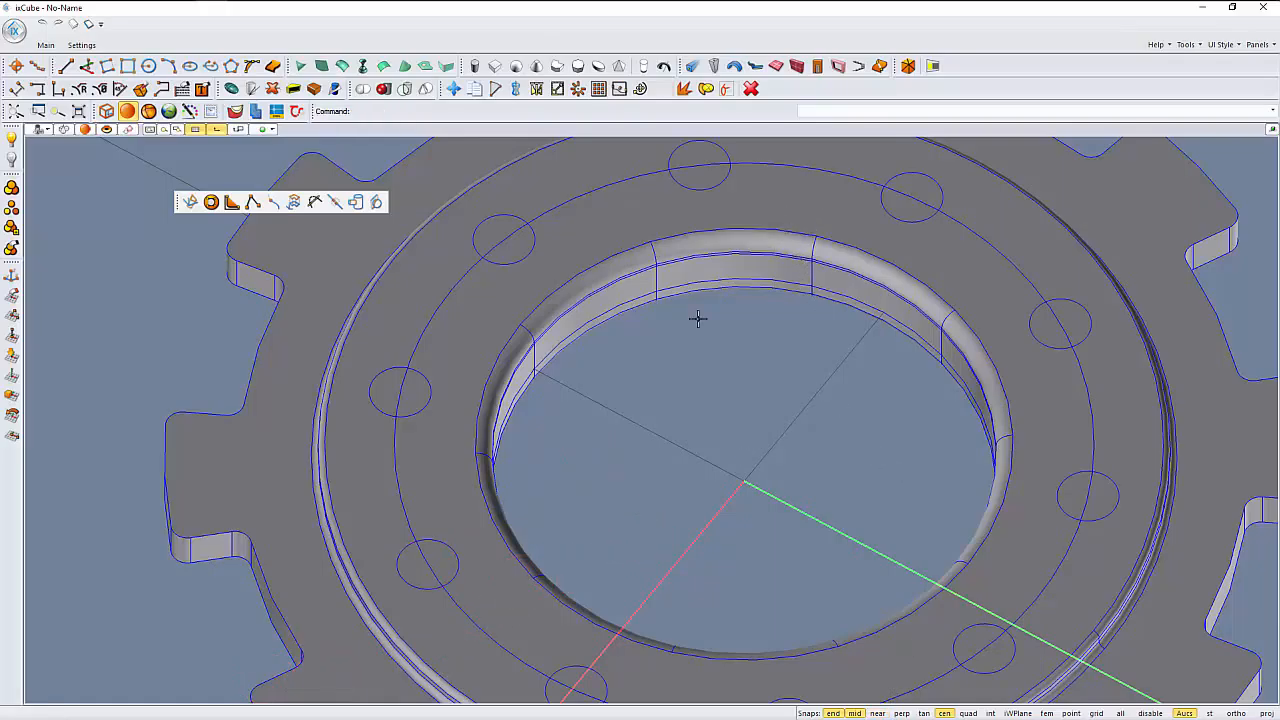
- Isolate the ten small circles by hiding the gear and guide circle, and select all ten
middle_click_drag(662, 469, 607, 455)
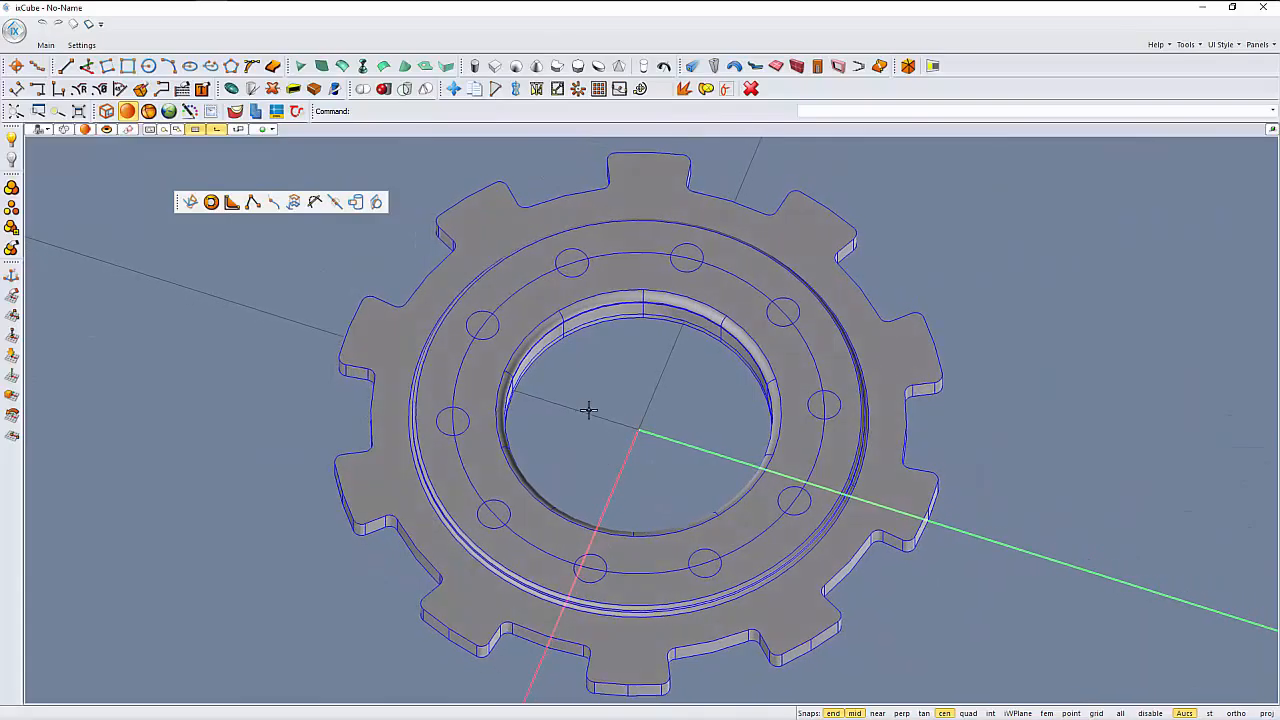
scroll(500, 446, "up", 2)
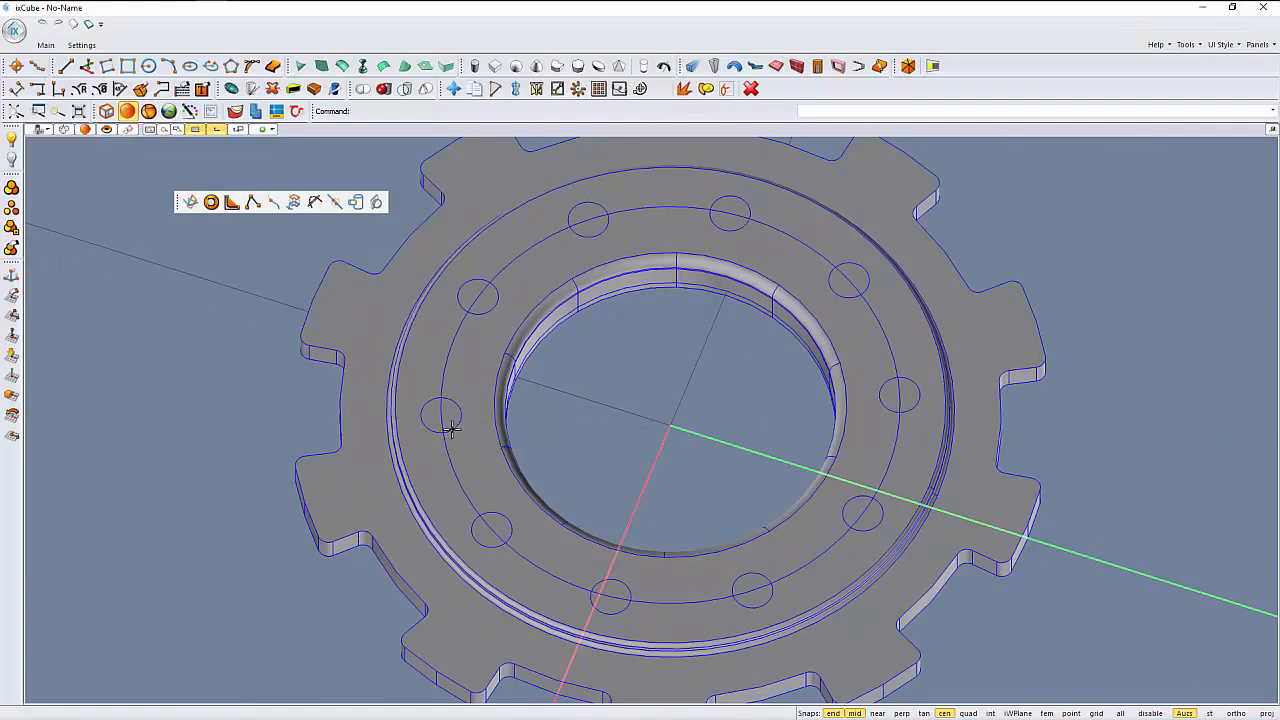
left_click(452, 428)
left_click(477, 466)
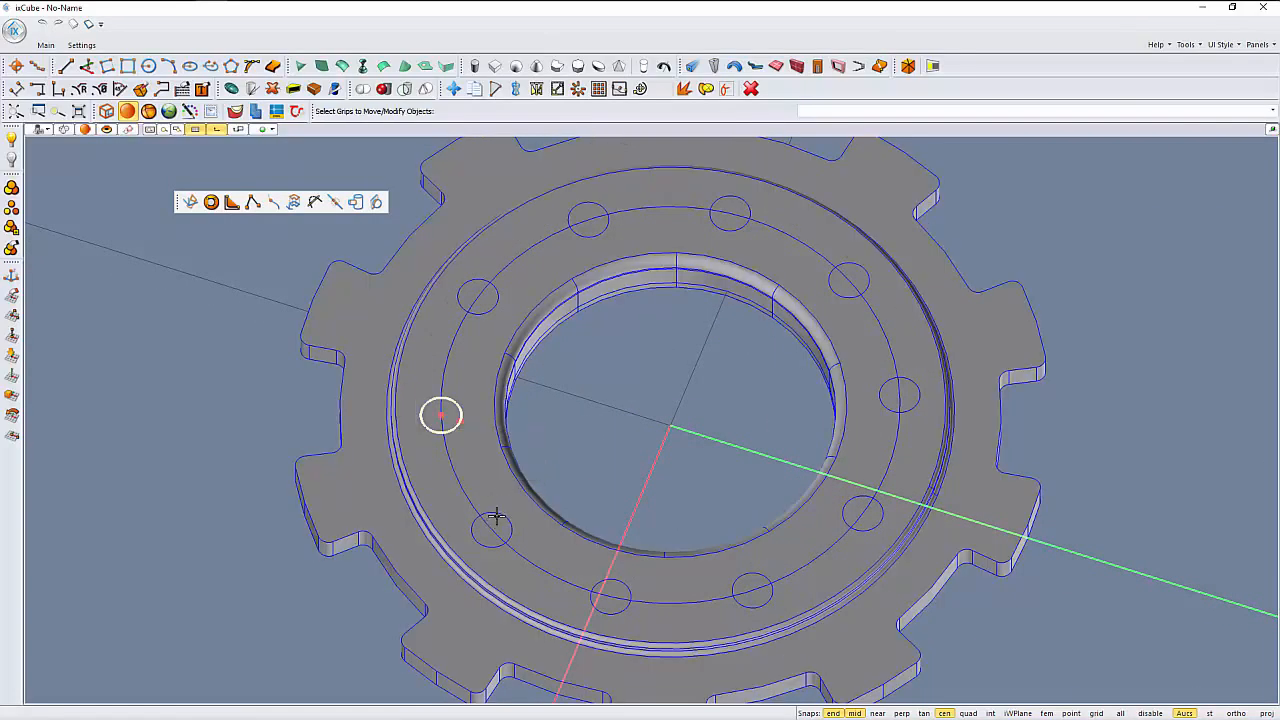
left_click(495, 516, "shift")
left_click(520, 556)
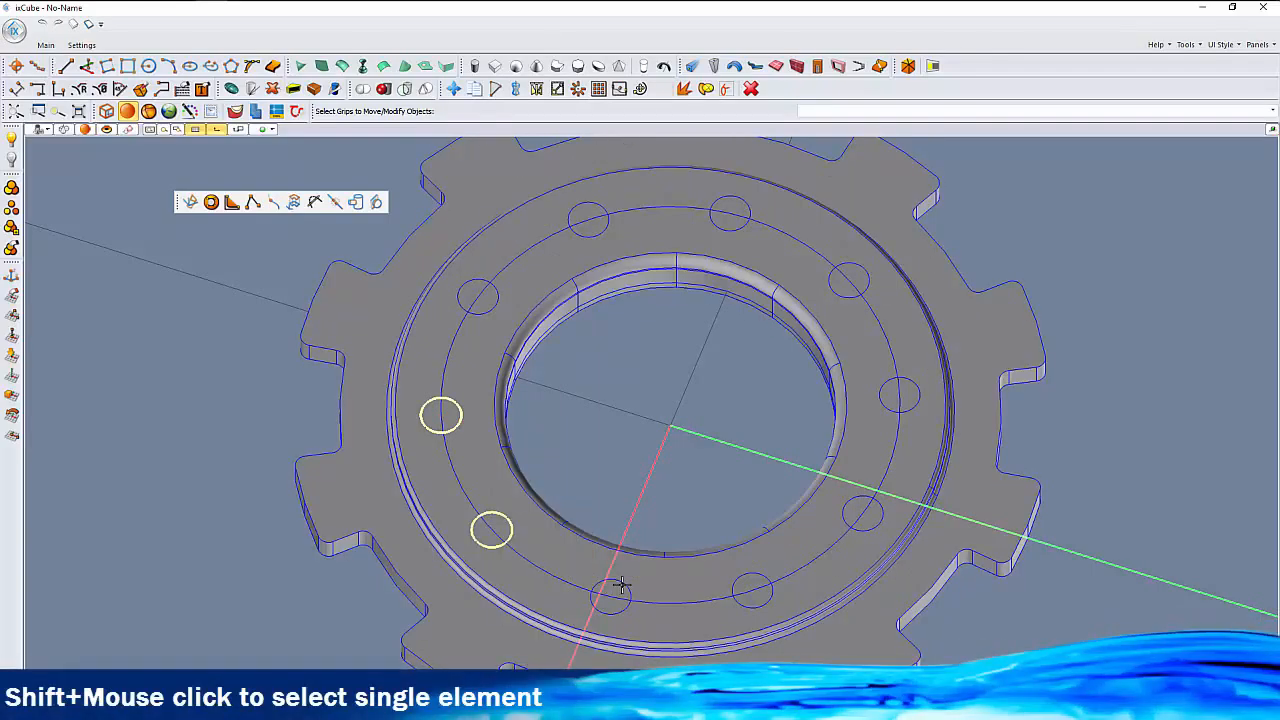
left_click(621, 585, "shift")
left_click(650, 546)
left_click(580, 423)
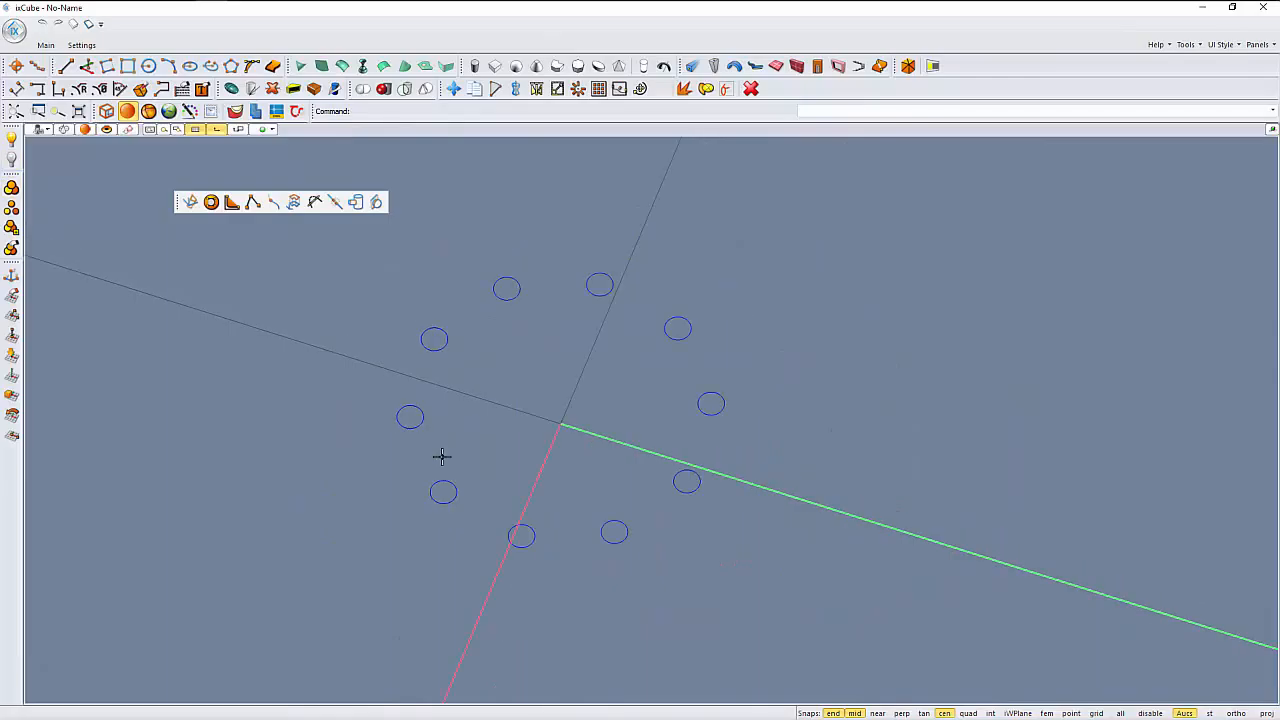
middle_click_drag(432, 442, 440, 472)
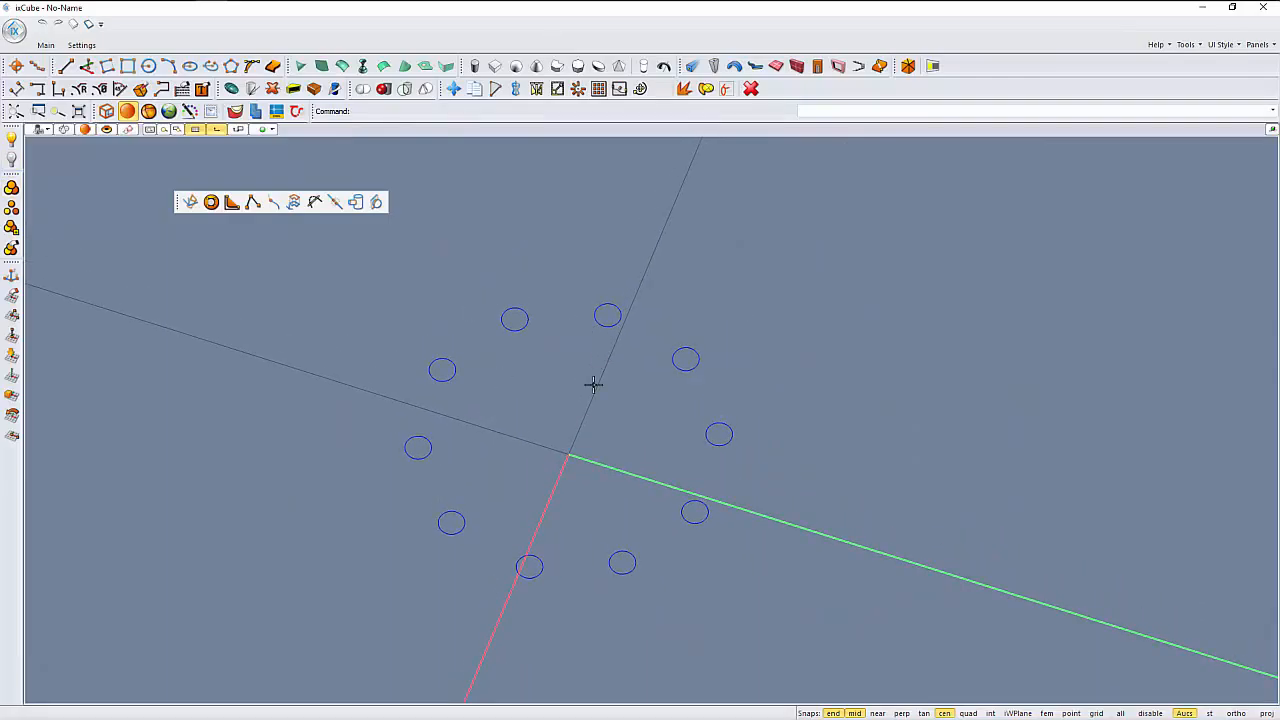
left_click_drag(368, 264, 746, 598)
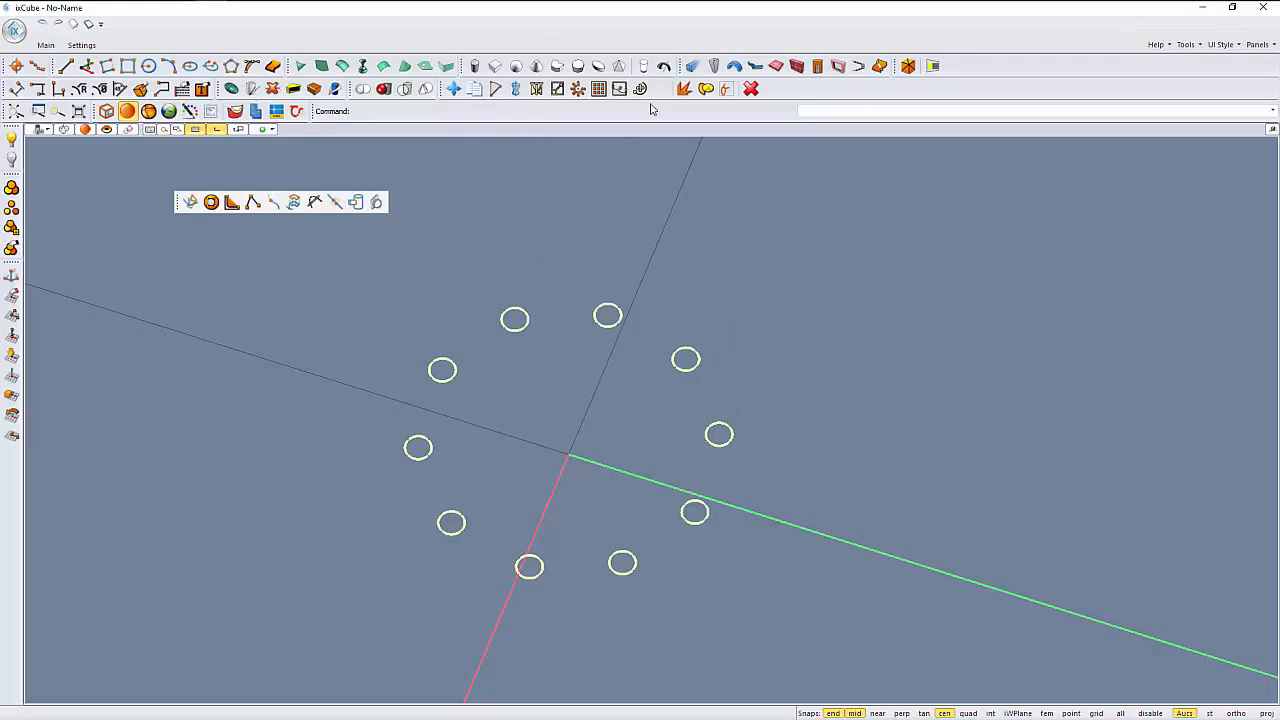
- Extrude the ten small circles upward into tall solid cylinders, starting from a circle's centre, and show the hidden gear again
left_click(644, 67)
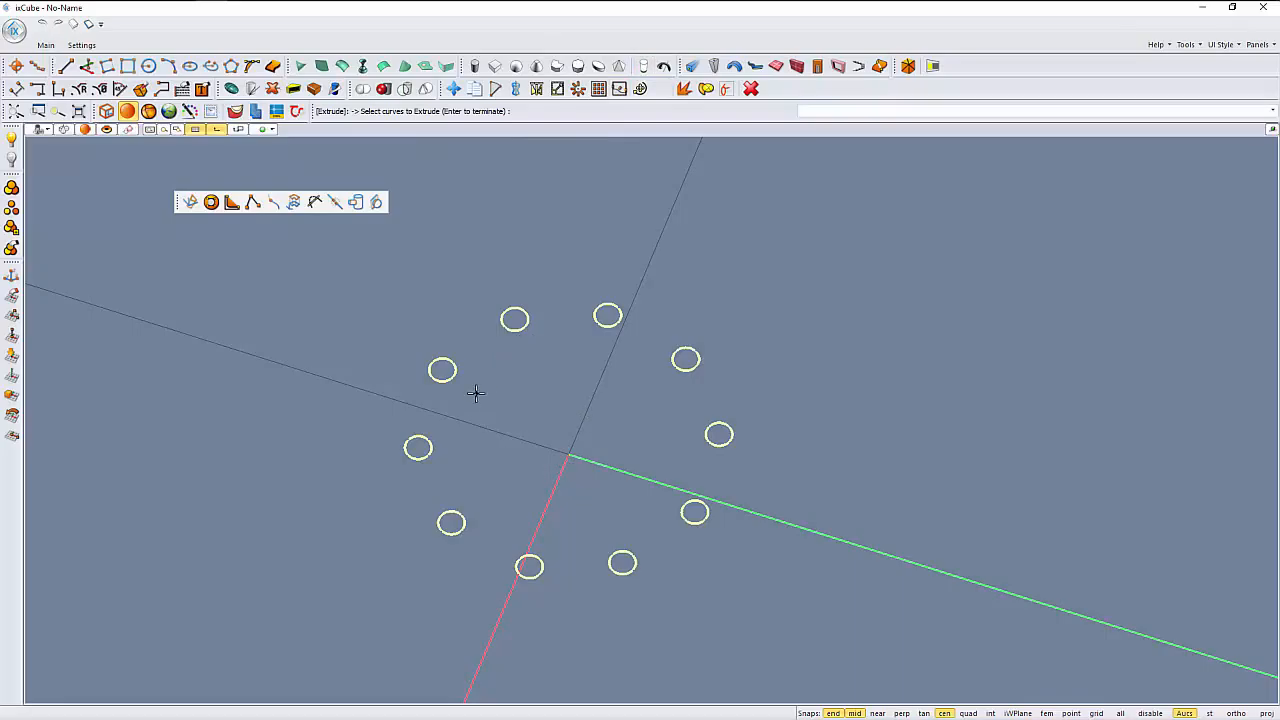
key("Return")
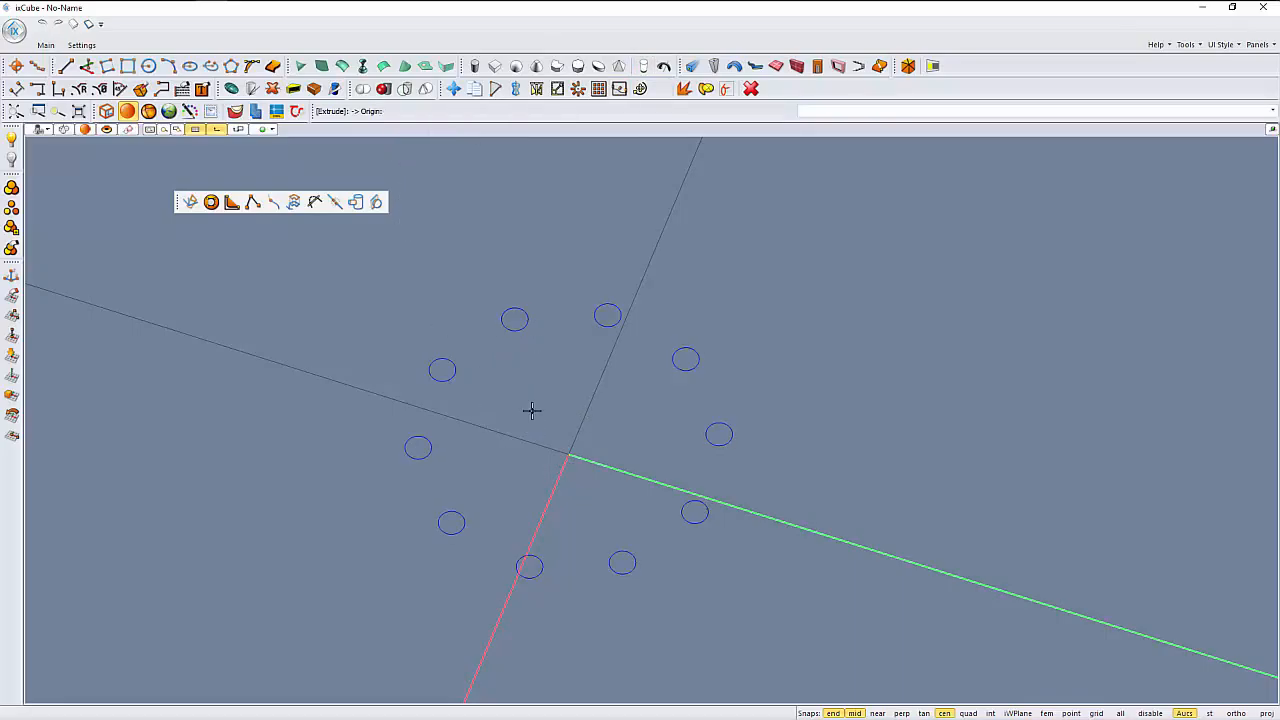
scroll(531, 377, "up", 3)
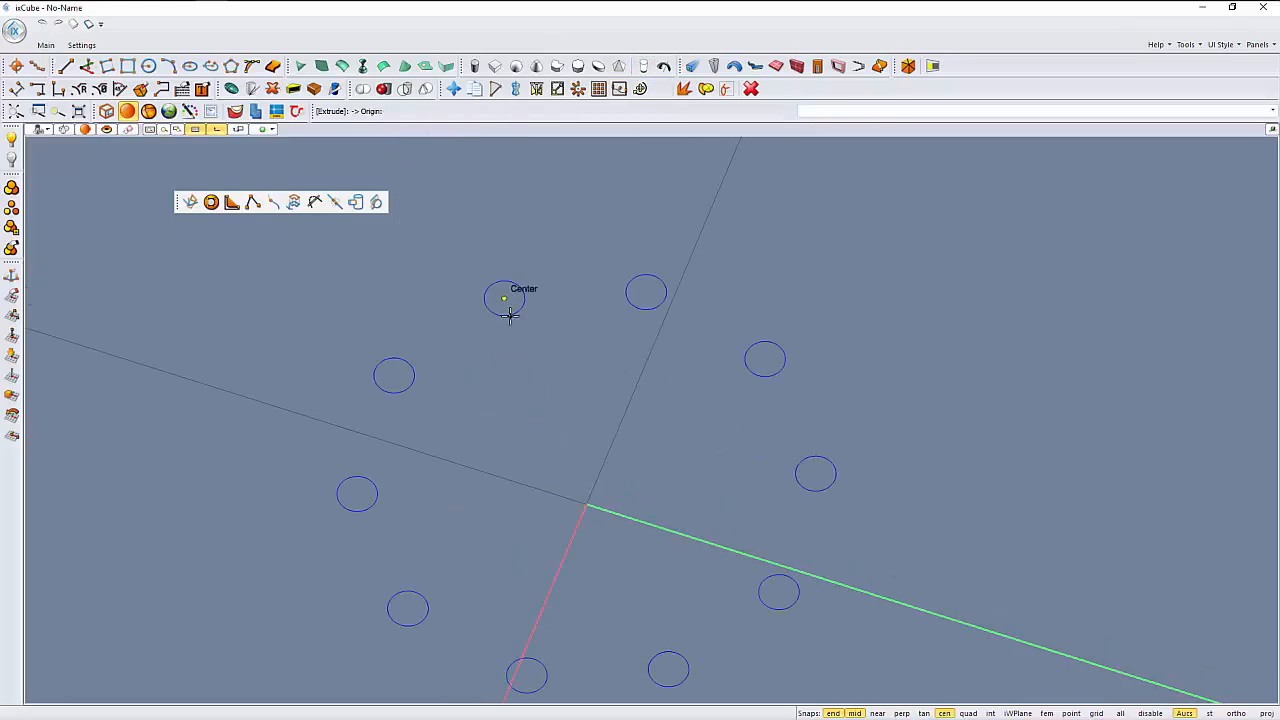
left_click(506, 313)
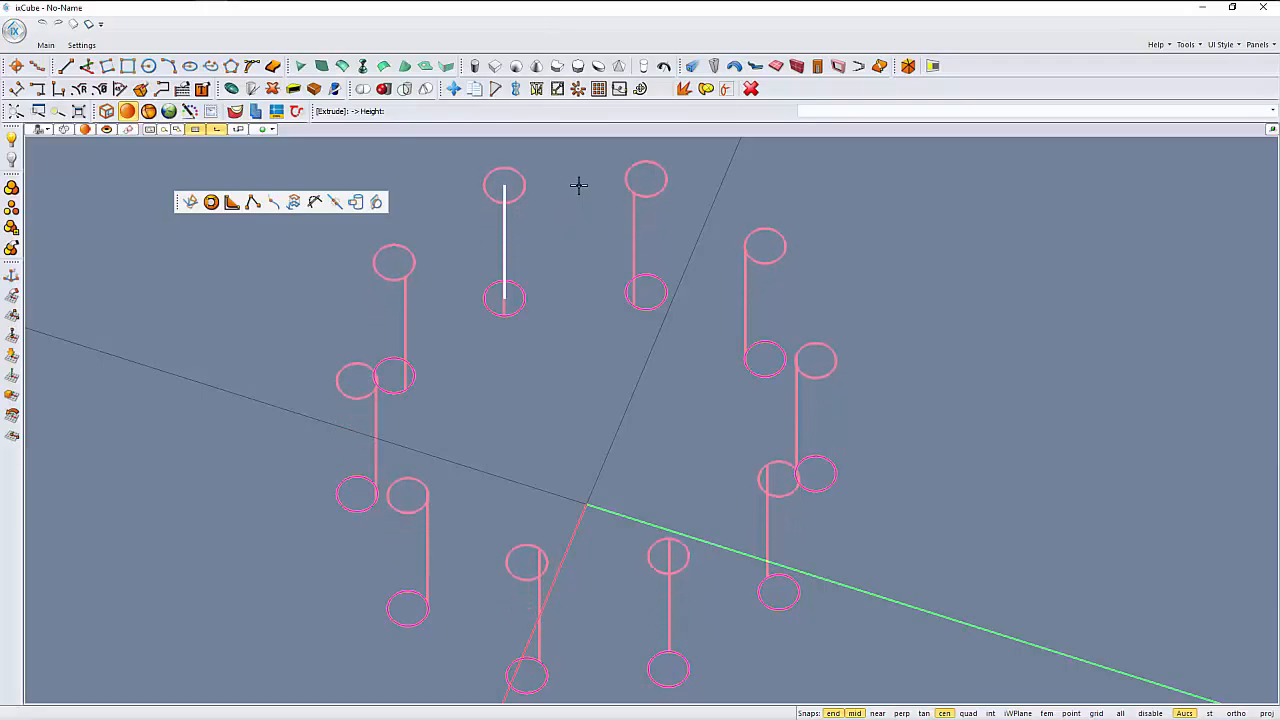
left_click(577, 188)
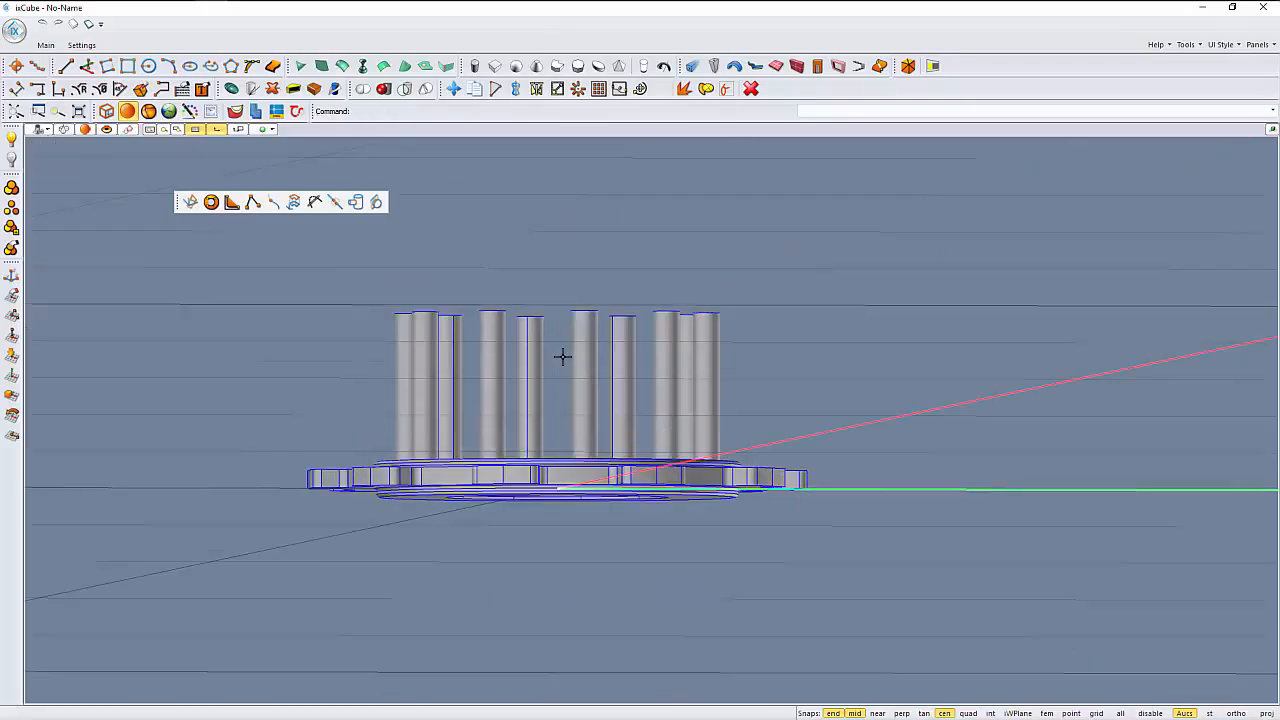
middle_click_drag(563, 357, 550, 371)
middle_click_drag(584, 438, 550, 405)
- In the front view, move all ten cylinders straight down in ortho mode until they pass completely through the gear
left_click(40, 131)
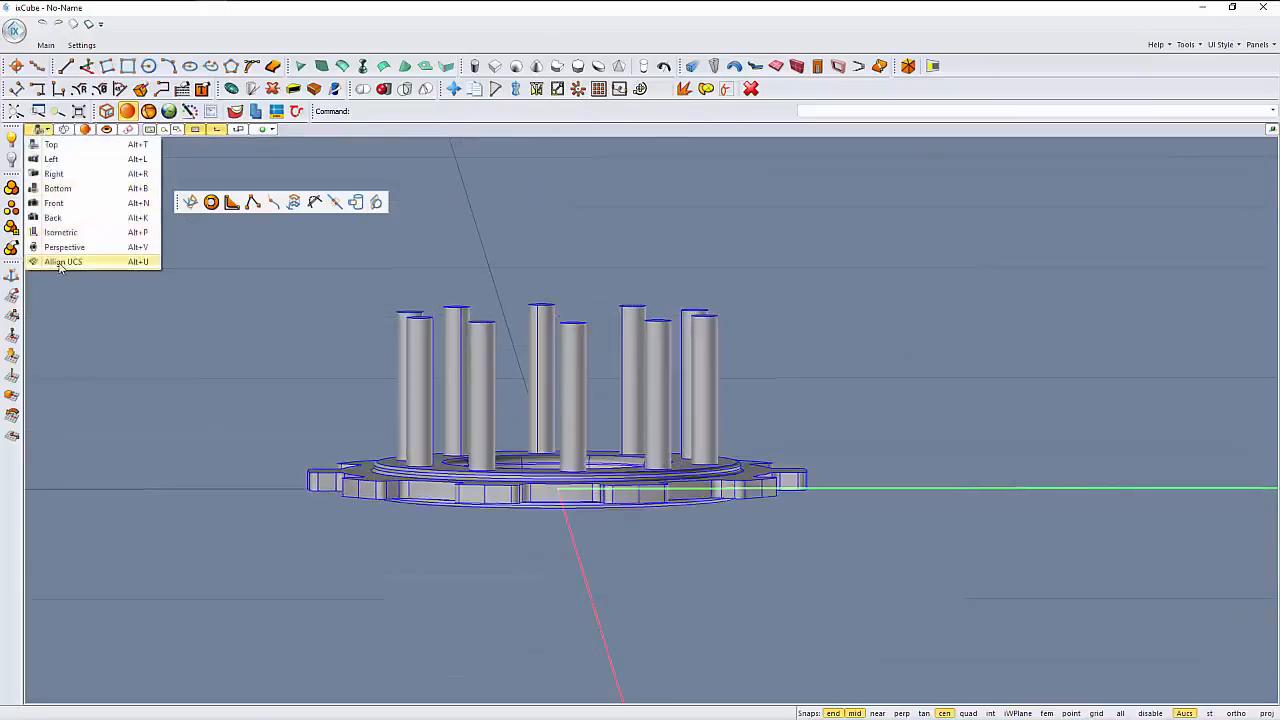
left_click(54, 203)
scroll(368, 420, "down", 1)
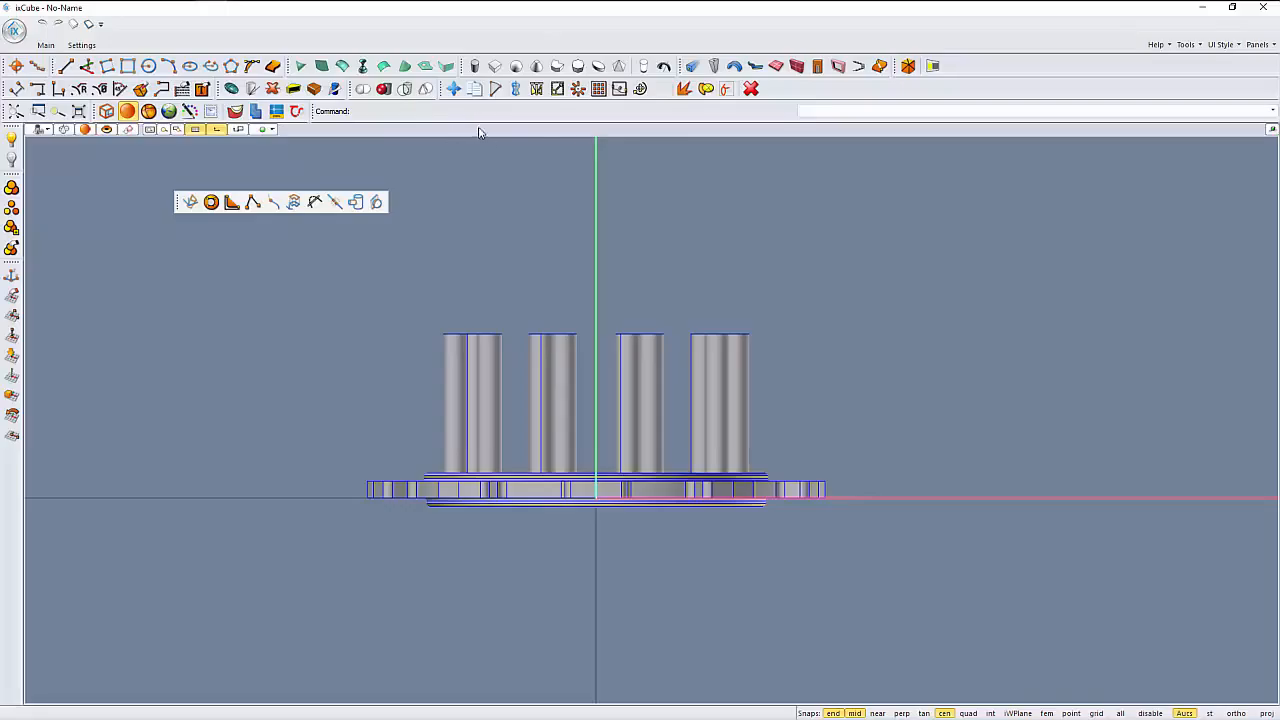
left_click(455, 91)
left_click_drag(814, 368, 404, 277)
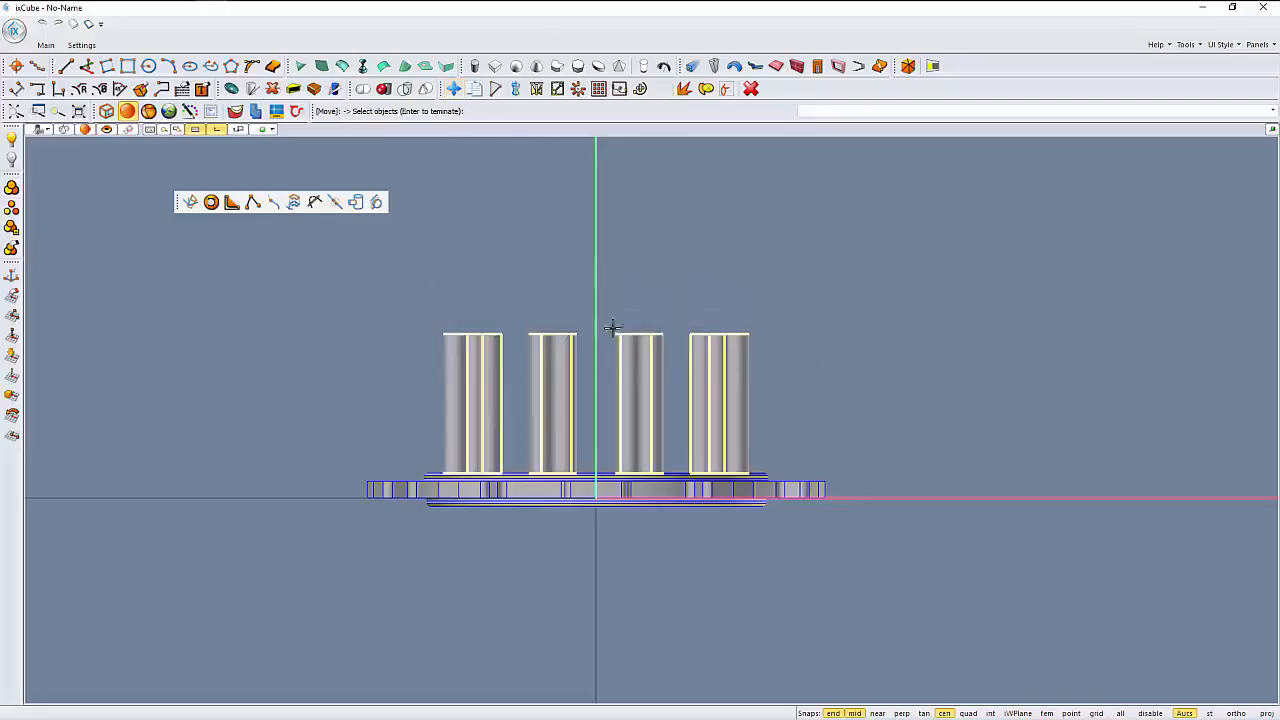
key("Return")
left_click(820, 338)
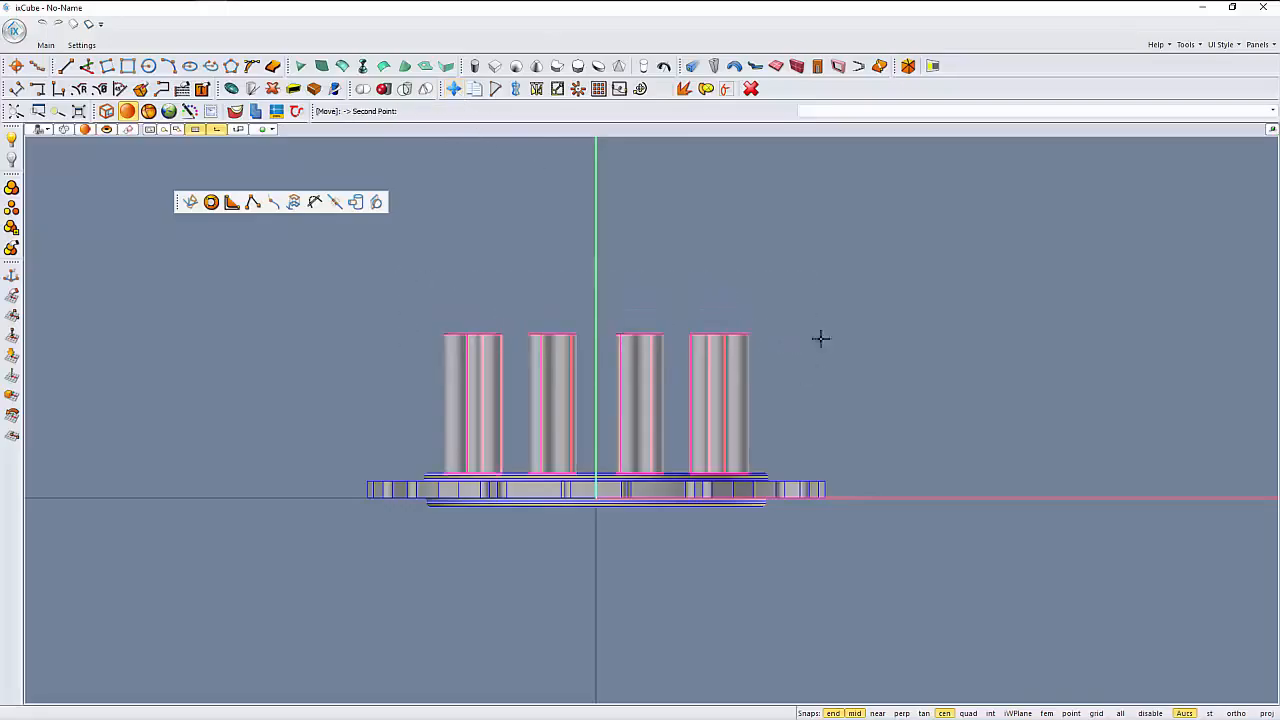
left_click(817, 401)
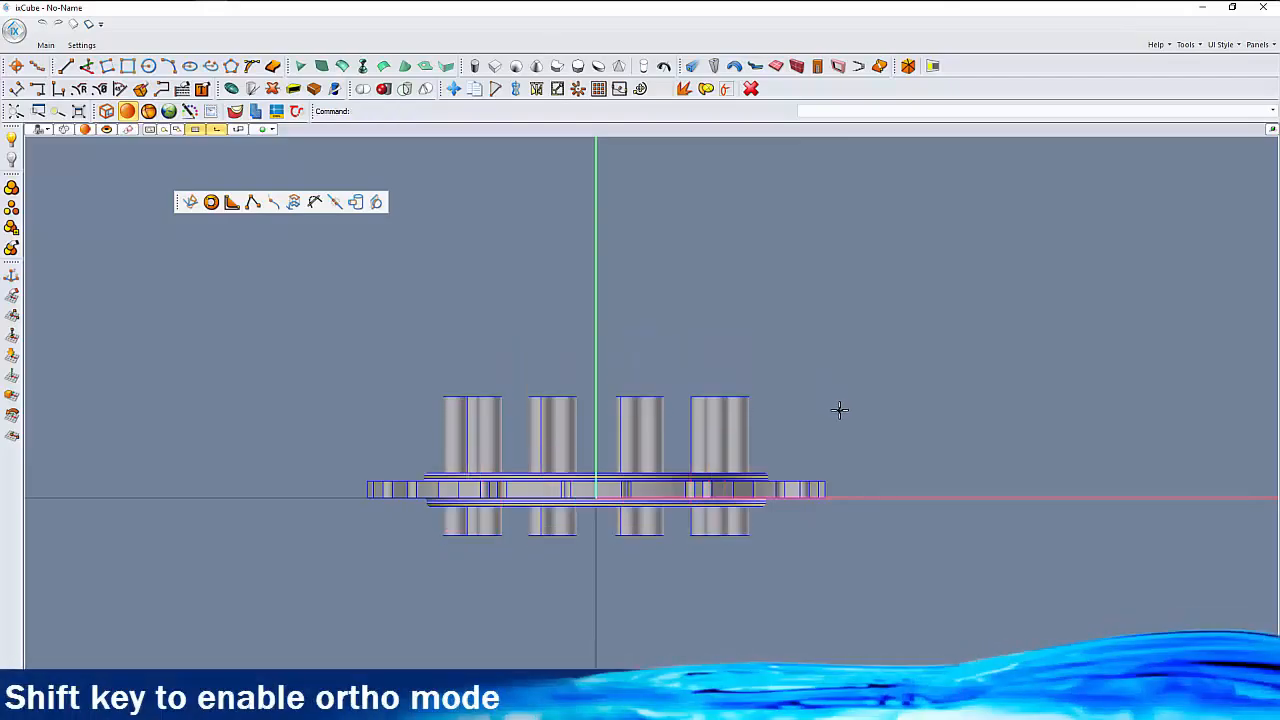
- Subtract the ten cylinders from the gear with Boolean Difference to cut ten through holes around the central hole
left_click(40, 130)
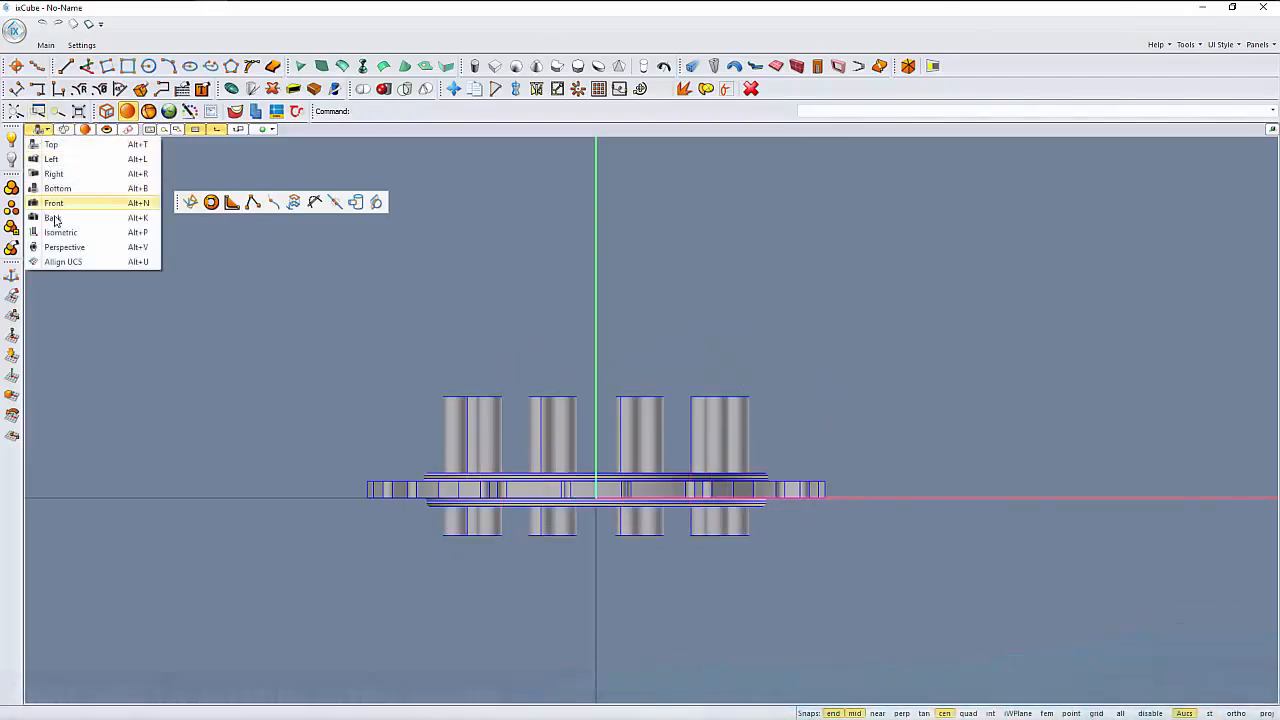
left_click(58, 233)
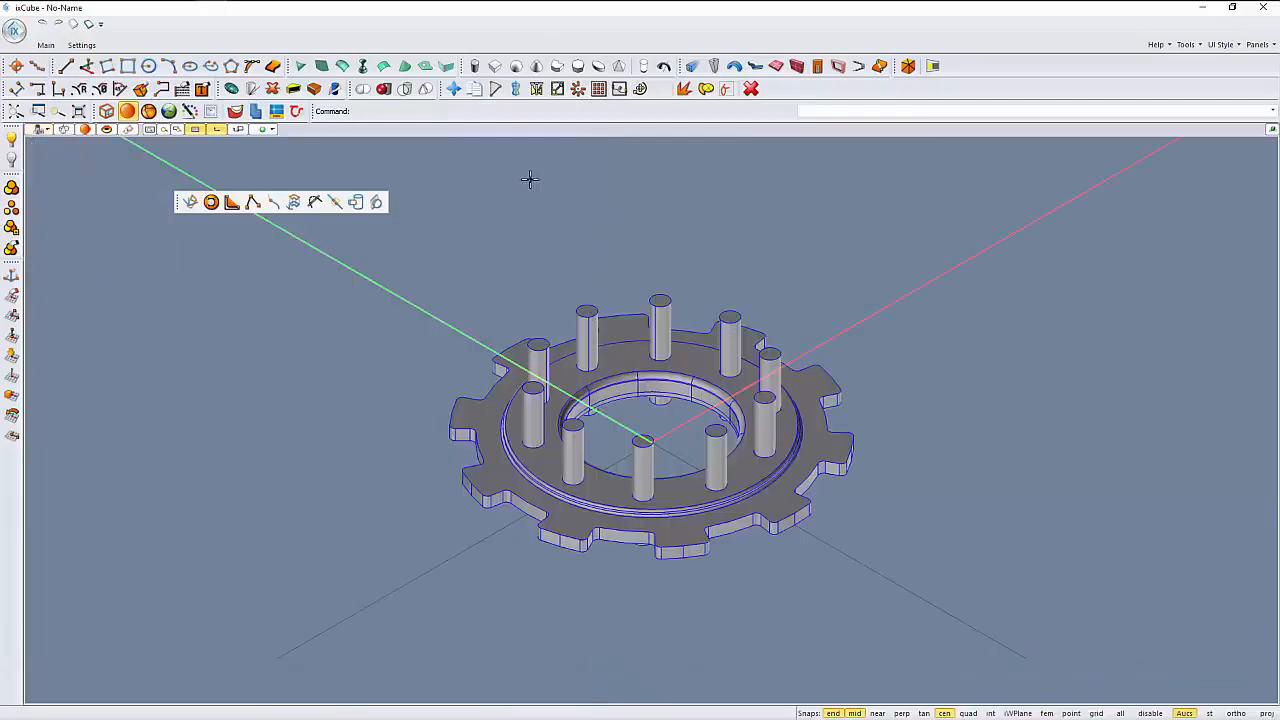
left_click(405, 90)
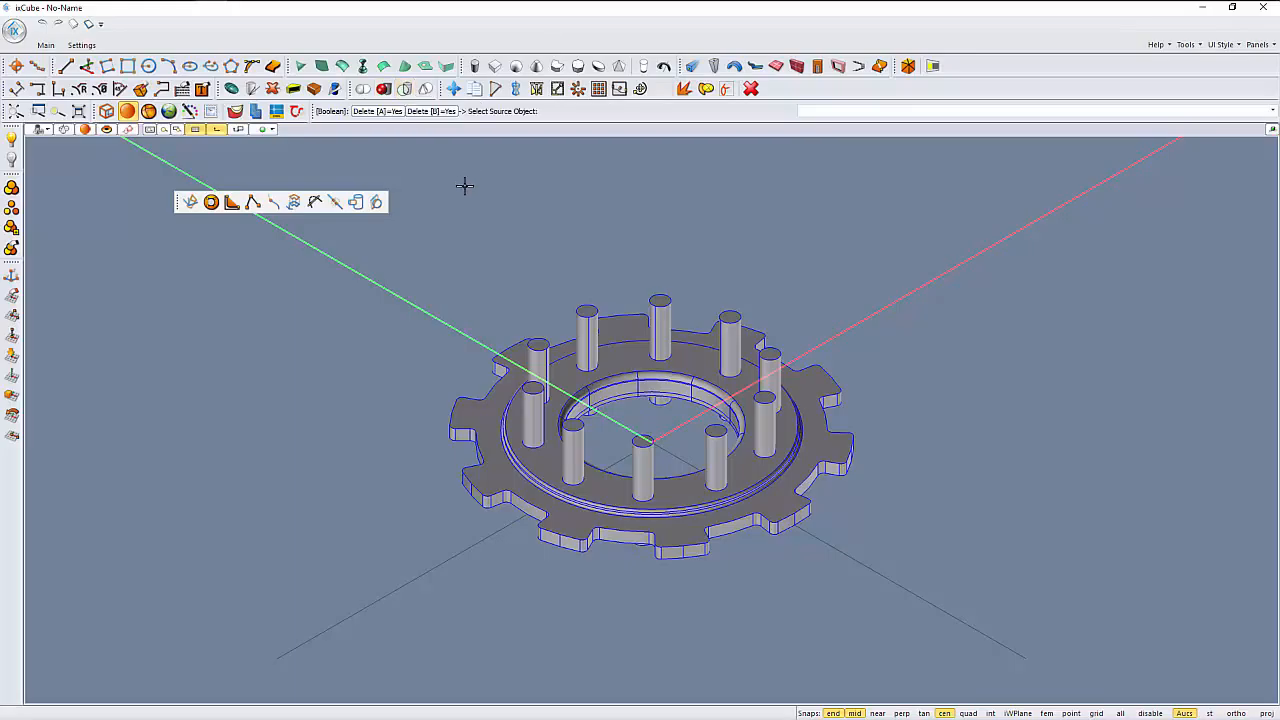
left_click(483, 489)
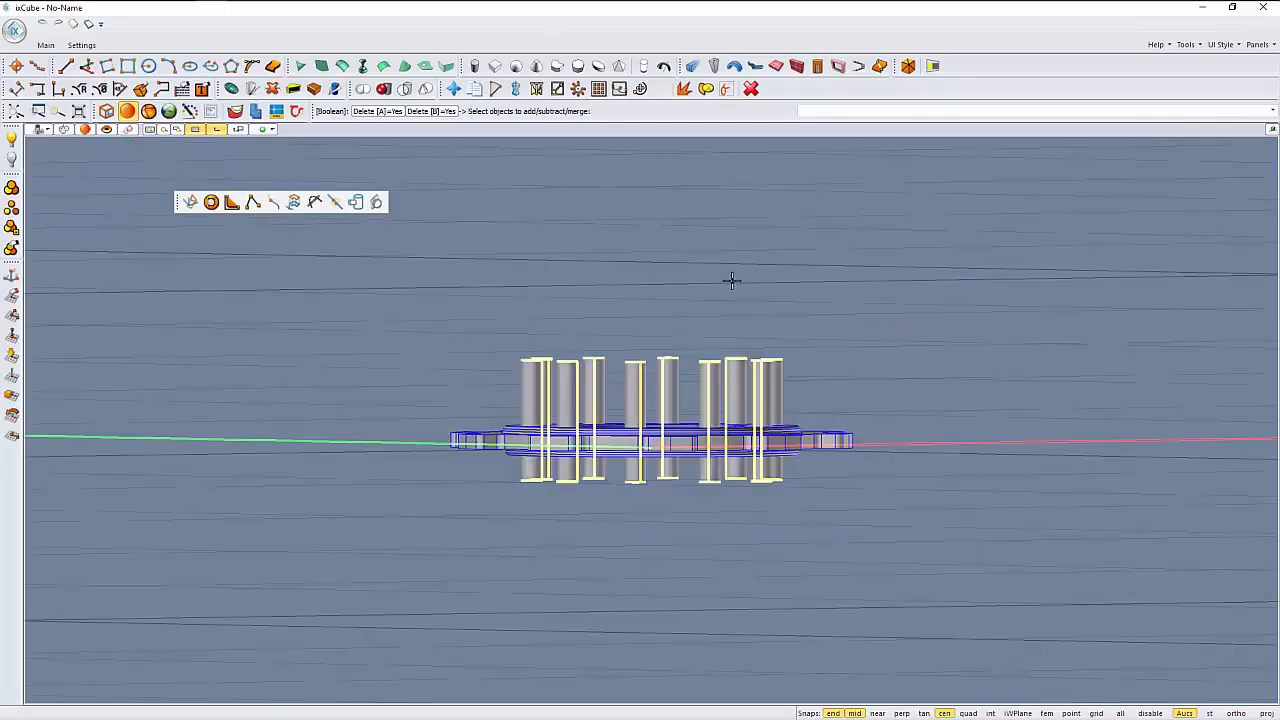
right_click(732, 281)
right_click_drag(511, 428, 529, 491)
scroll(686, 443, "up", 3)
middle_click_drag(640, 441, 587, 437)
right_click_drag(582, 482, 655, 457)
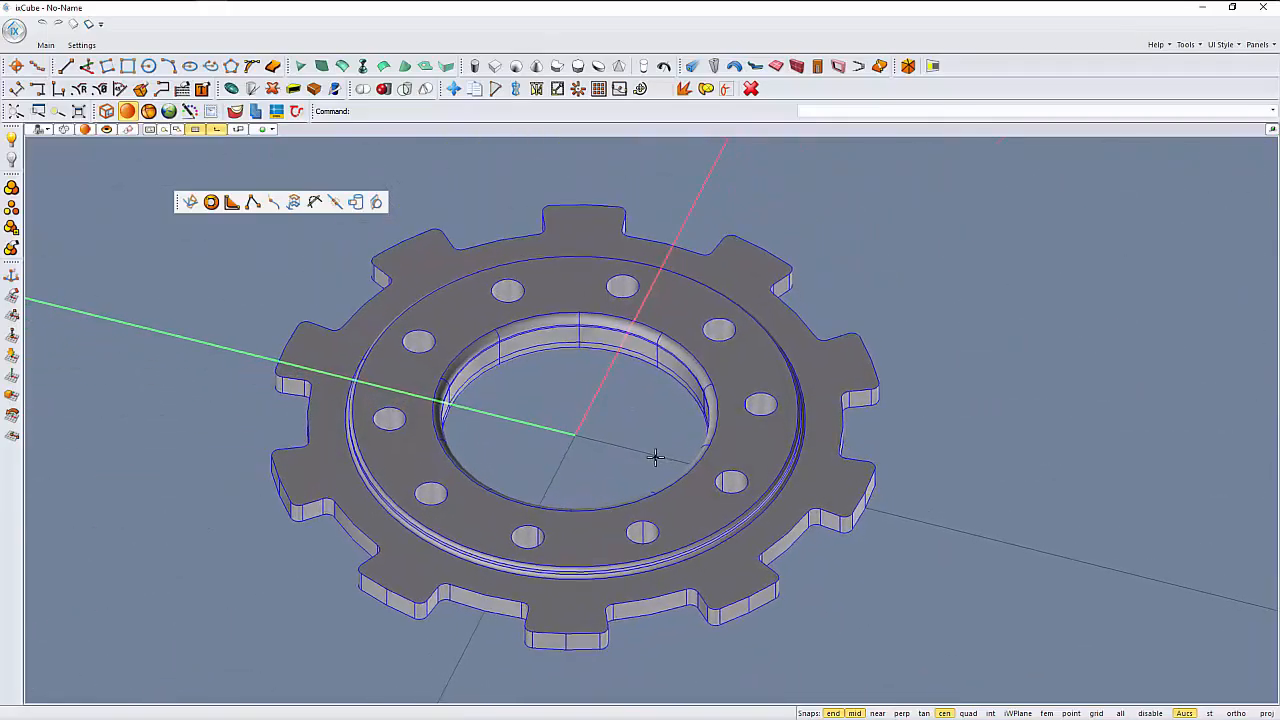